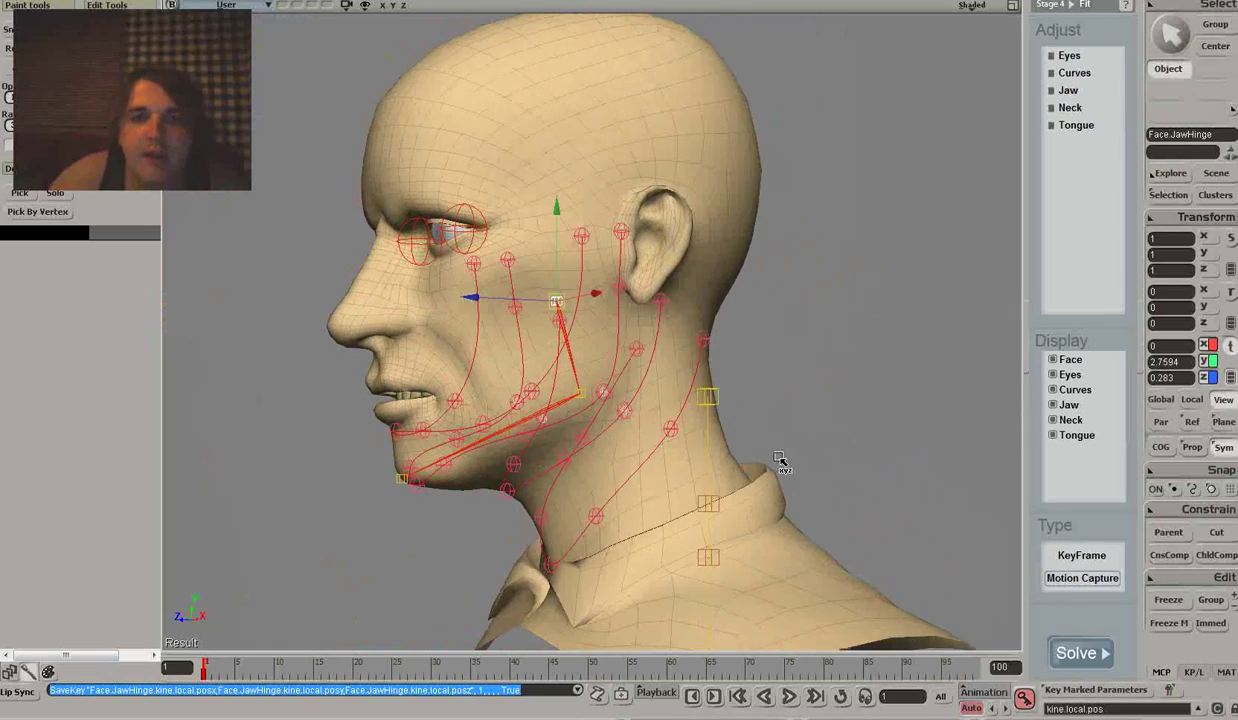
# - Raise the jaw hinge guide in front of the ear to Y 2.8619
pyautogui.scroll(2, 804, 492)
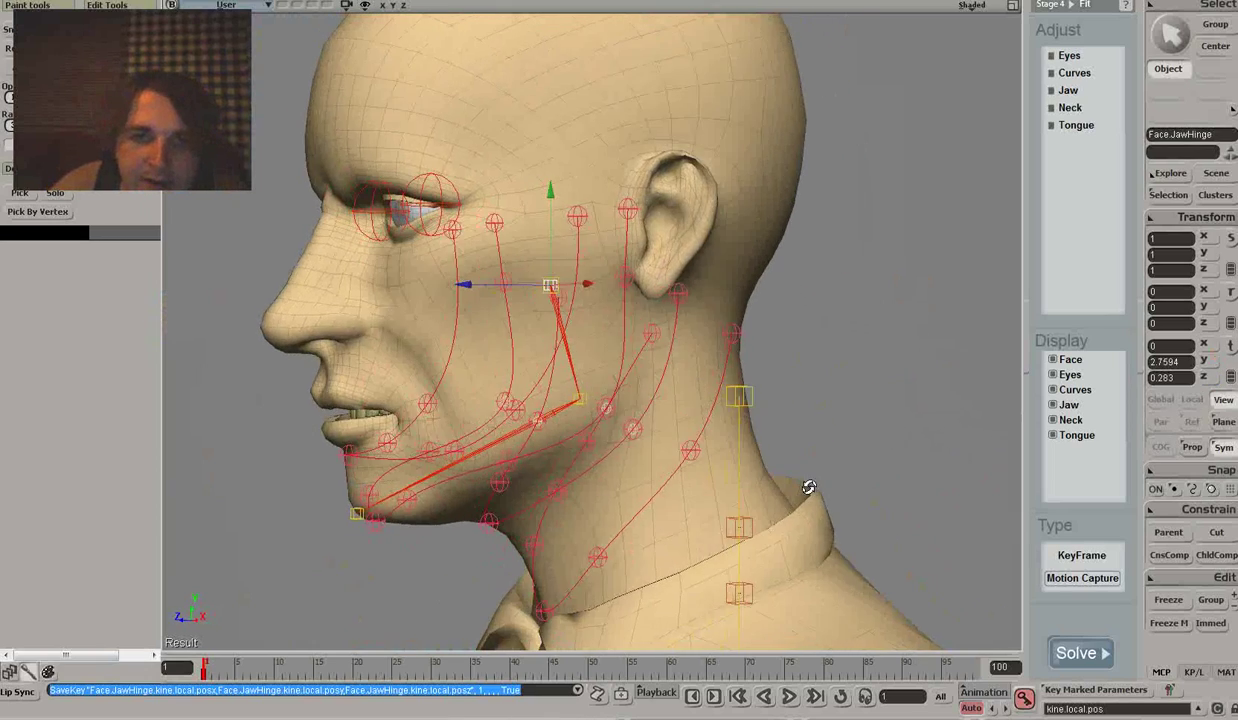
pyautogui.moveTo(580, 230); pyautogui.dragTo(580, 207)
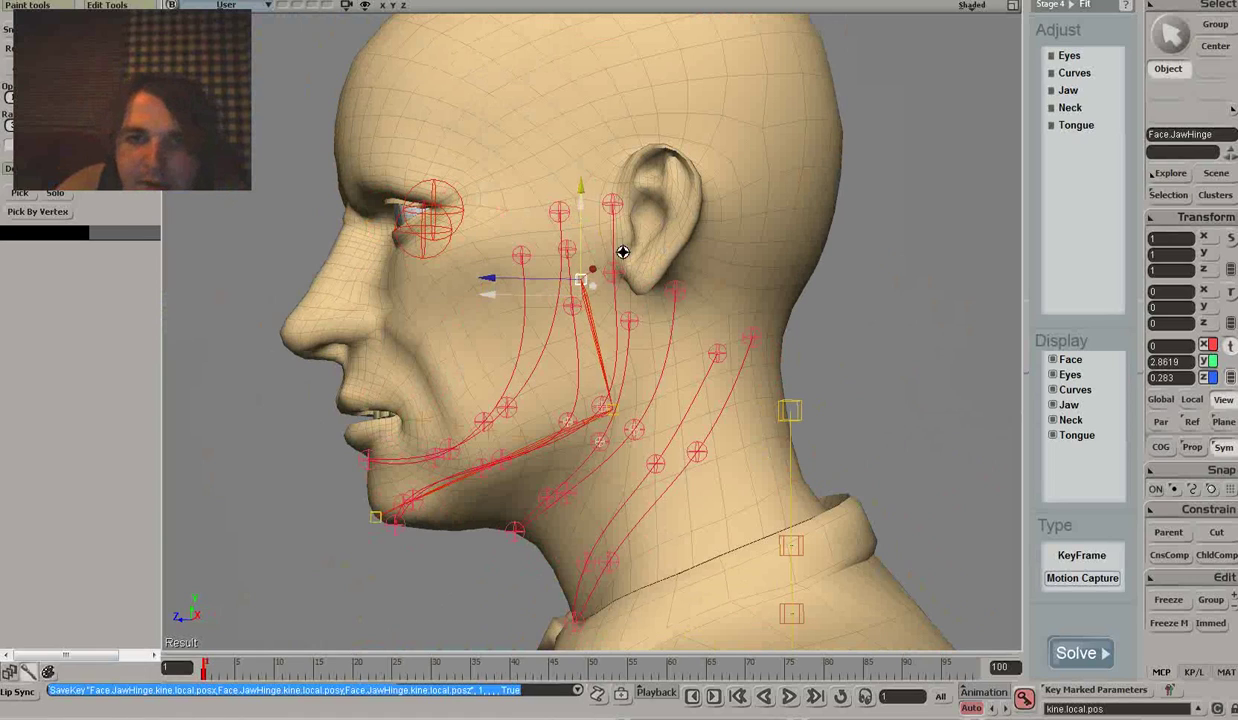
pyautogui.moveTo(625, 252); pyautogui.dragTo(680, 296, button='middle')
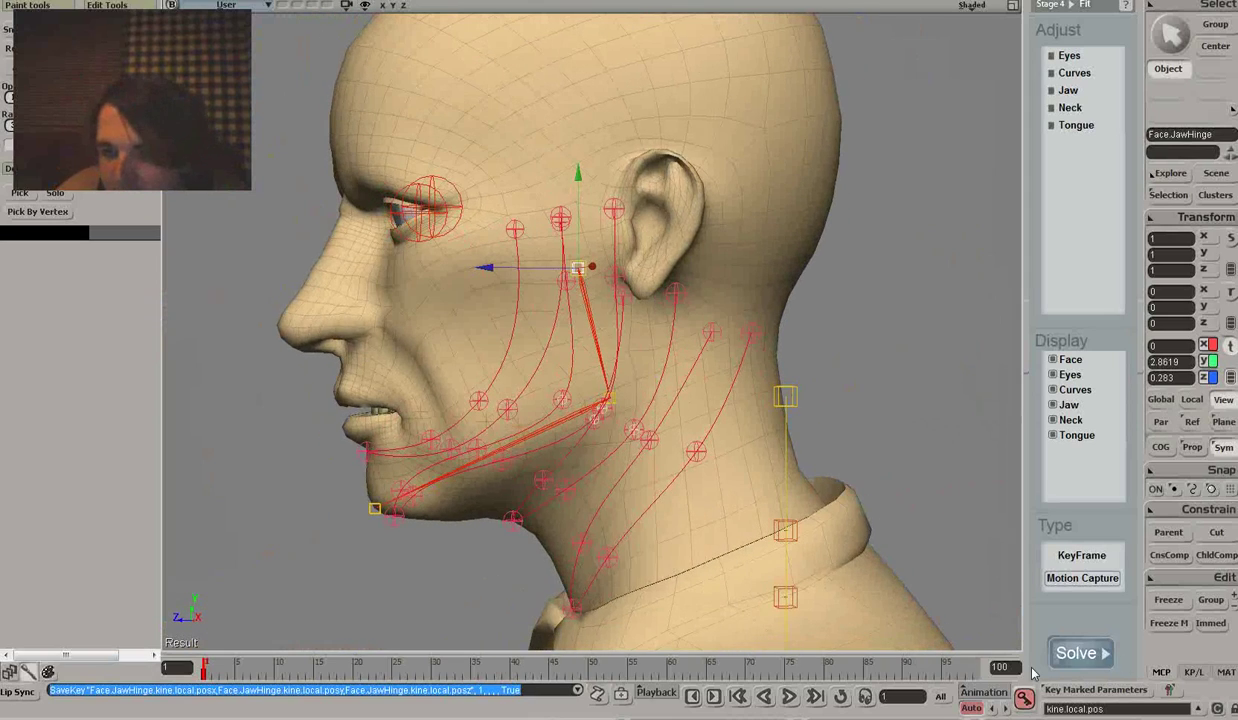
# - Shift the jaw hinge guide back to Z 0.2699 in the Right view, and return to the enlarged User view
pyautogui.click(1012, 6)
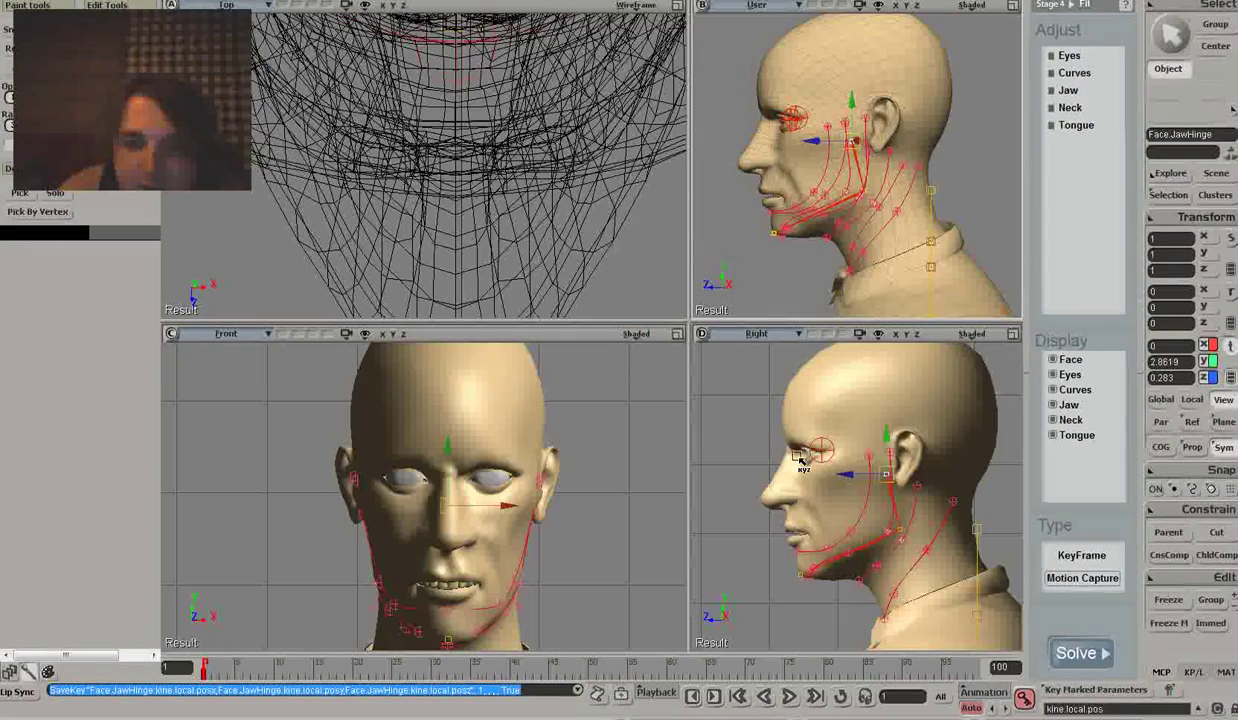
pyautogui.moveTo(948, 507); pyautogui.dragTo(938, 505)
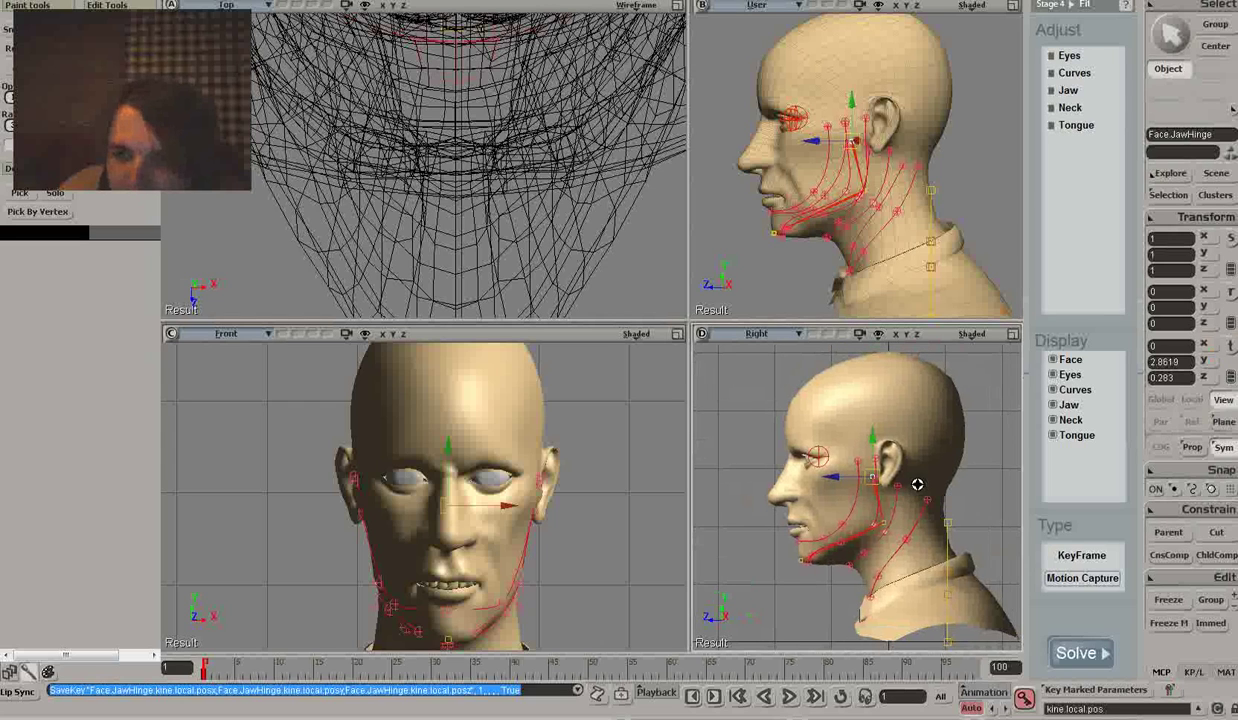
pyautogui.moveTo(849, 477); pyautogui.dragTo(851, 481)
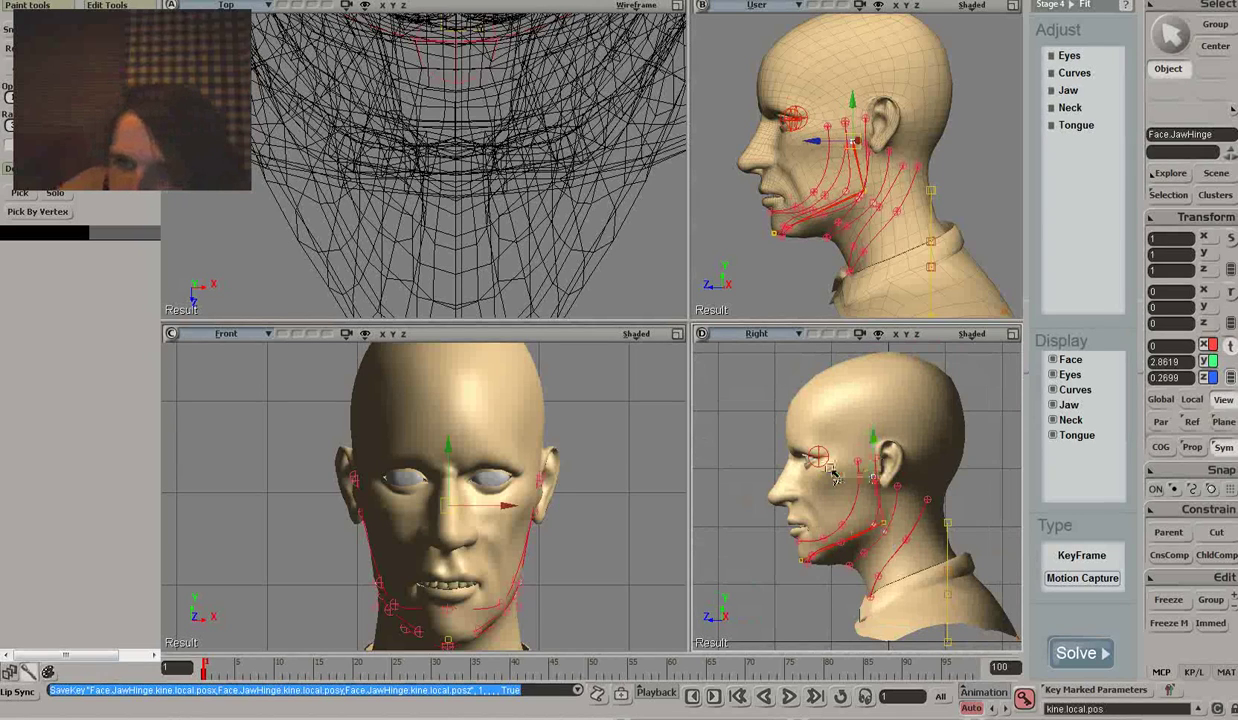
pyautogui.moveTo(827, 481); pyautogui.dragTo(826, 568)
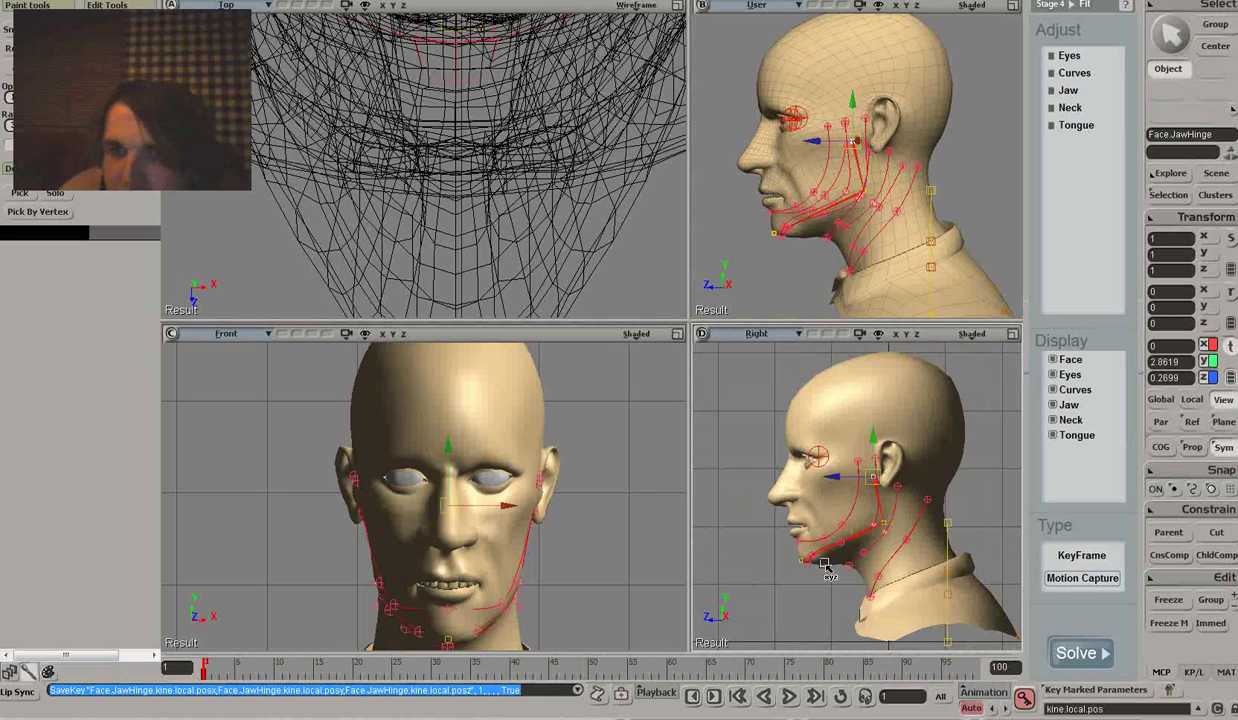
pyautogui.click(995, 164)
pyautogui.click(1012, 7)
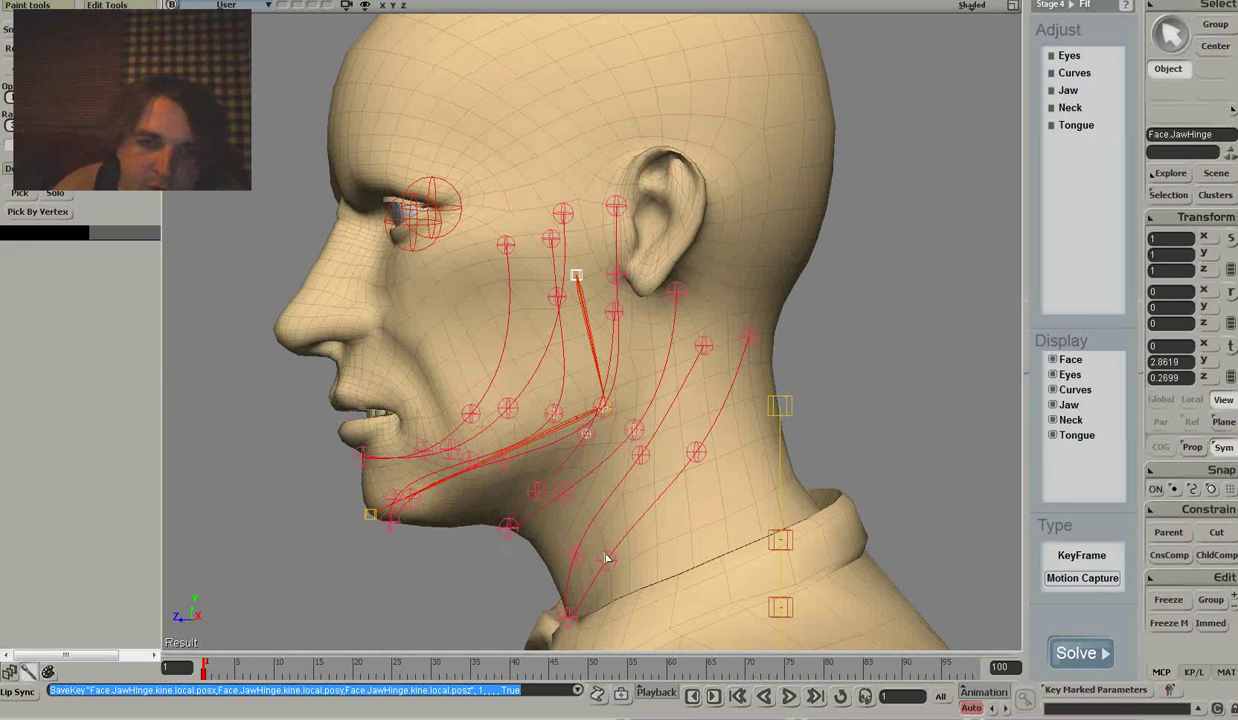
# - Move the head base guide at the back of the neck forward to Z -0.7771
pyautogui.moveTo(612, 557); pyautogui.dragTo(636, 548, button='middle')
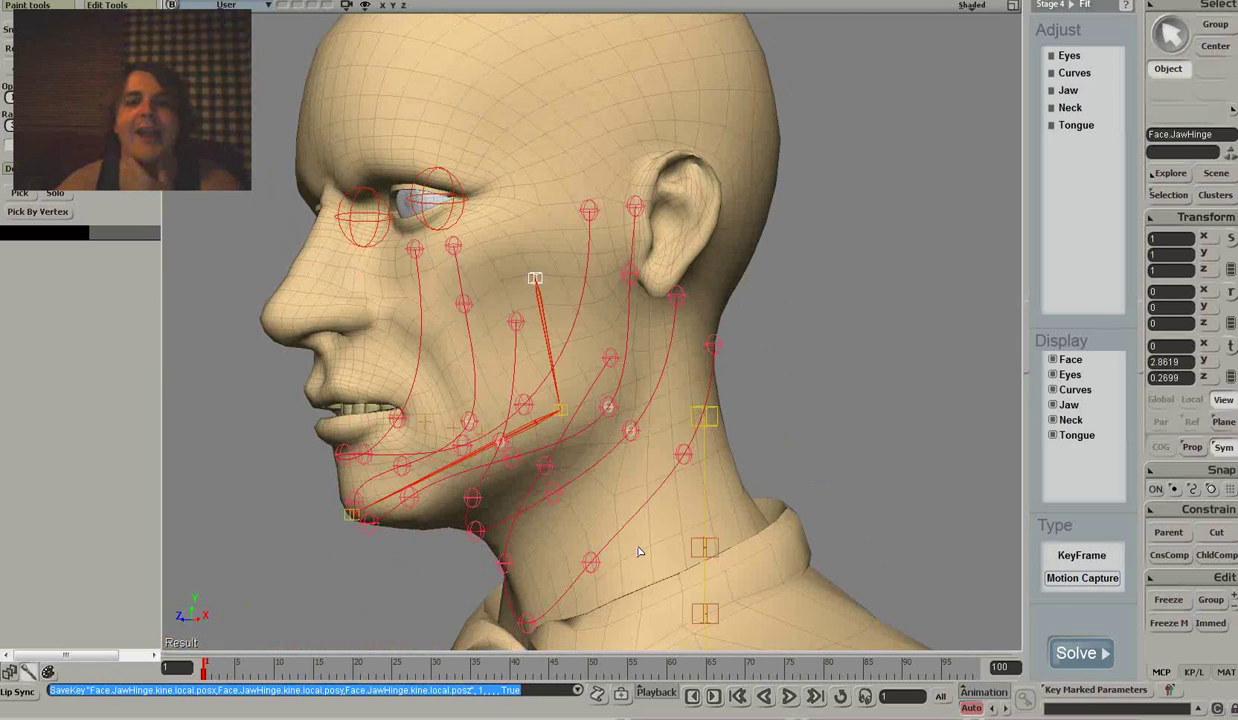
pyautogui.moveTo(643, 521); pyautogui.dragTo(553, 531, button='middle')
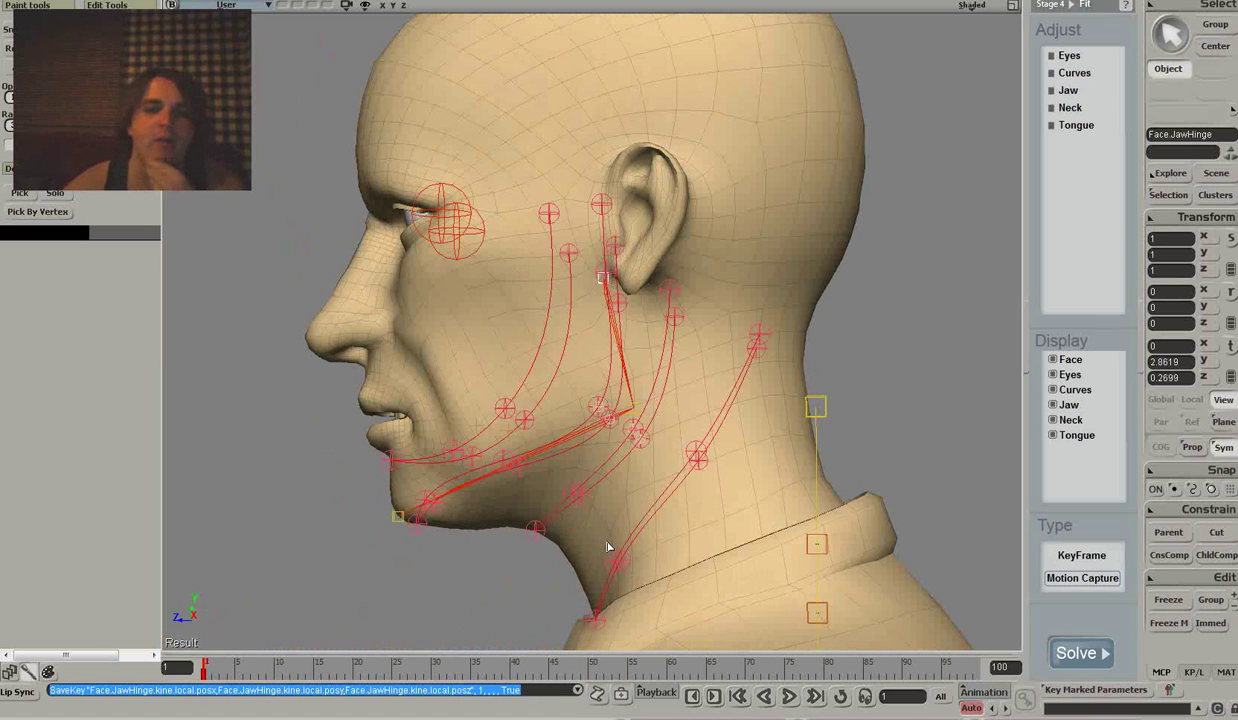
pyautogui.moveTo(616, 547); pyautogui.dragTo(729, 557, button='middle')
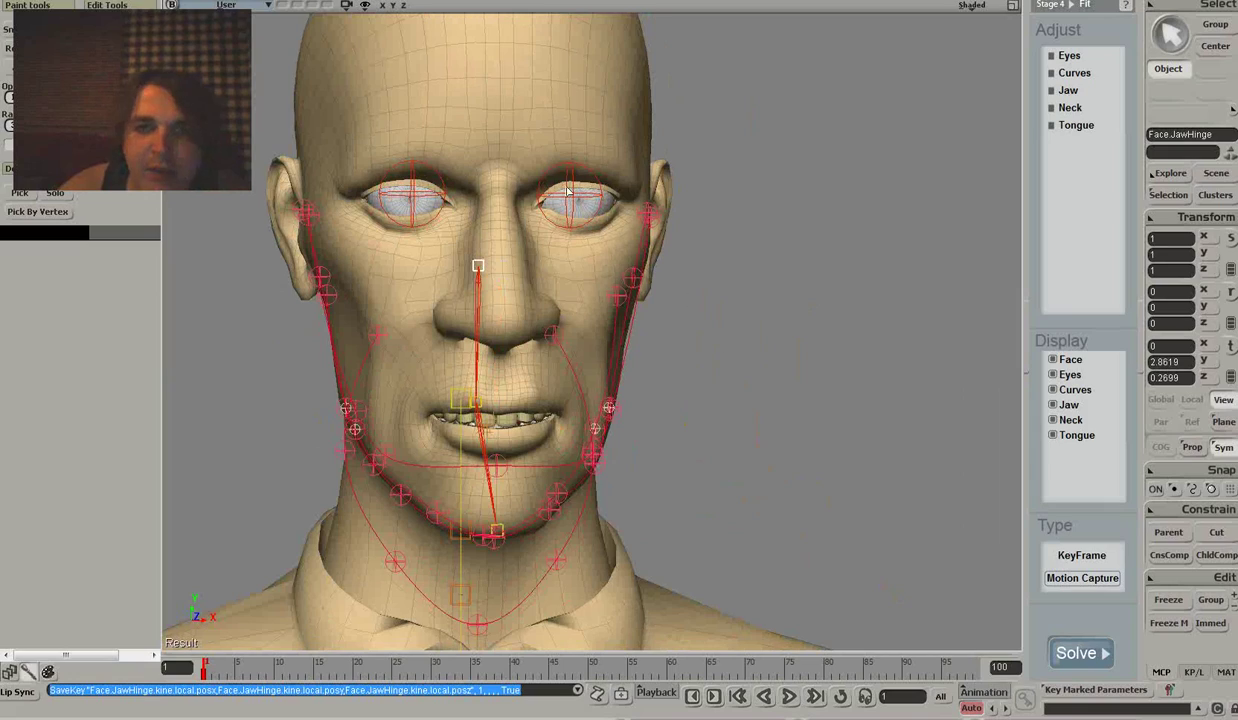
pyautogui.moveTo(636, 203); pyautogui.dragTo(586, 221, button='middle')
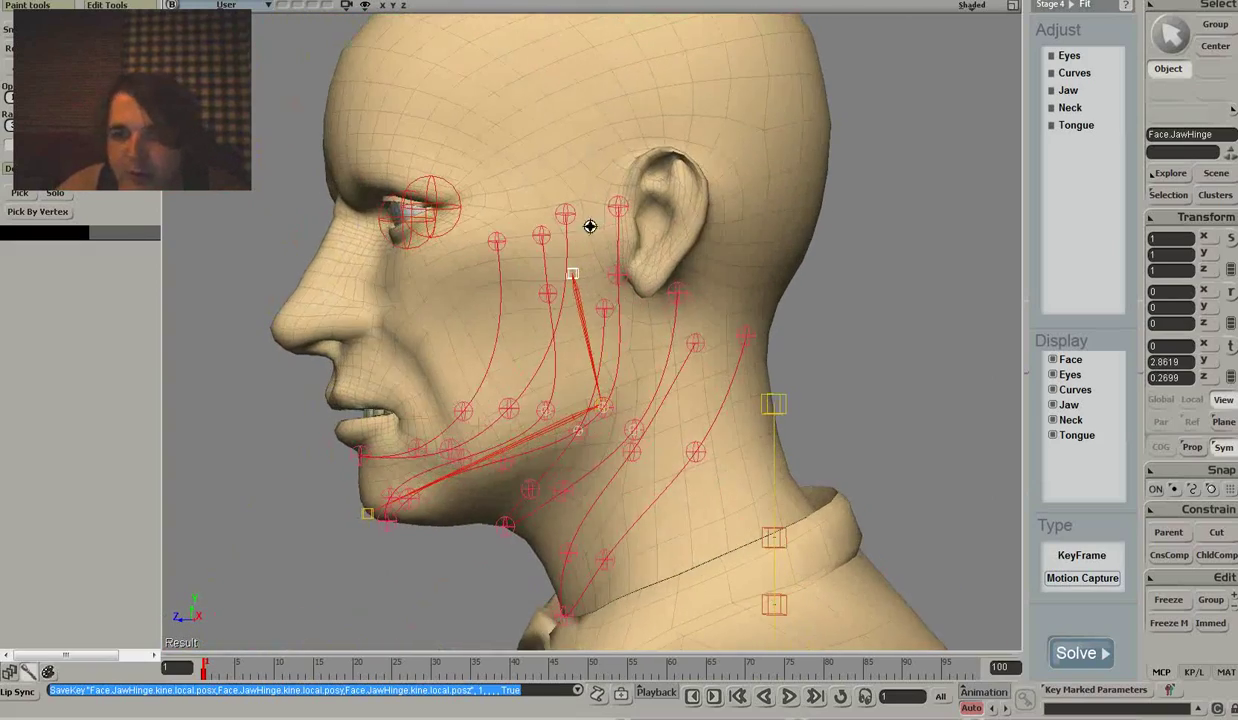
pyautogui.click(775, 404)
pyautogui.scroll(-3, 790, 418)
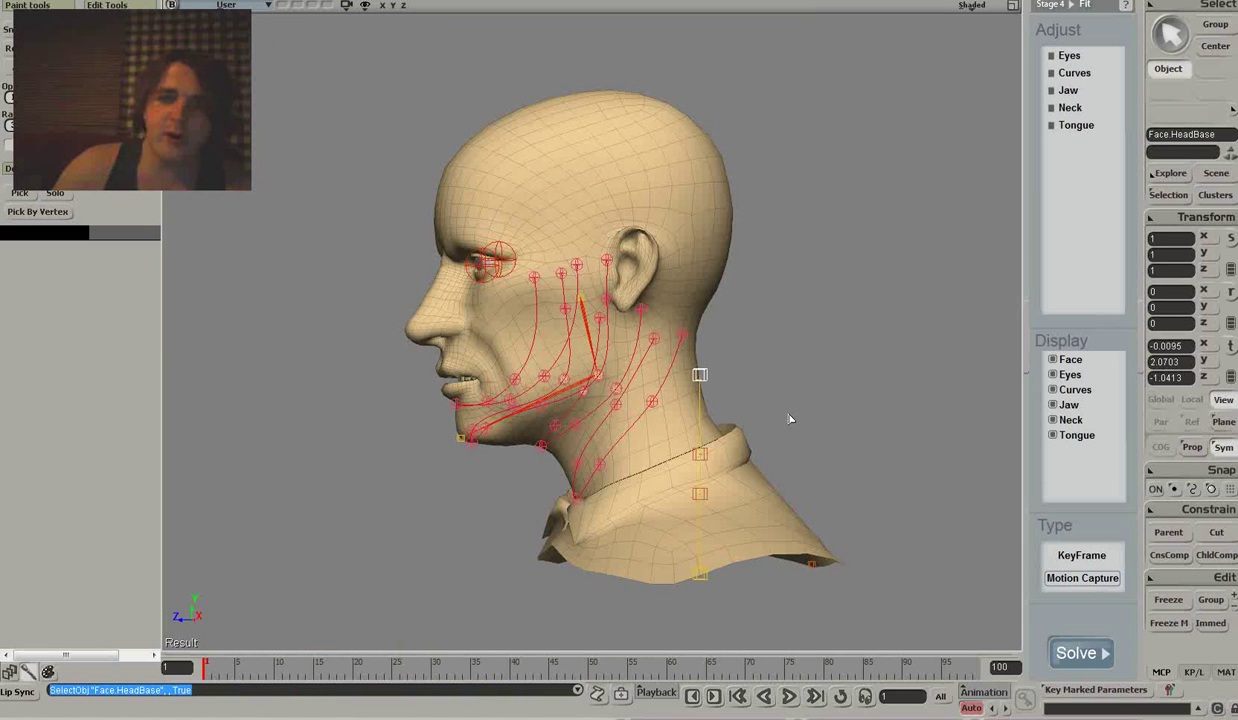
pyautogui.moveTo(787, 414)
pyautogui.mouseDown(button='middle')
pyautogui.moveTo(774, 422)
pyautogui.moveTo(787, 428)
pyautogui.mouseUp(button='middle')
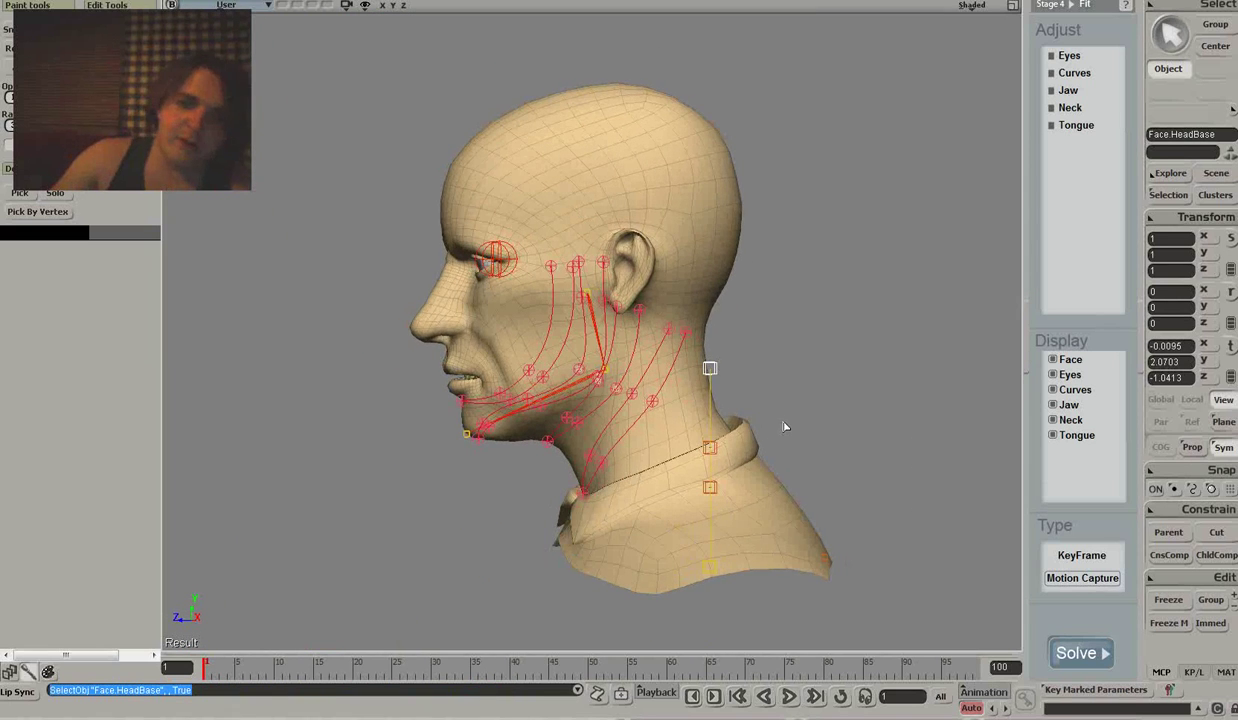
pyautogui.press('v')
pyautogui.moveTo(646, 378); pyautogui.dragTo(634, 387)
pyautogui.press('s')
pyautogui.moveTo(748, 381); pyautogui.dragTo(830, 380, button='middle')
pyautogui.moveTo(835, 376); pyautogui.dragTo(840, 381, button='right')
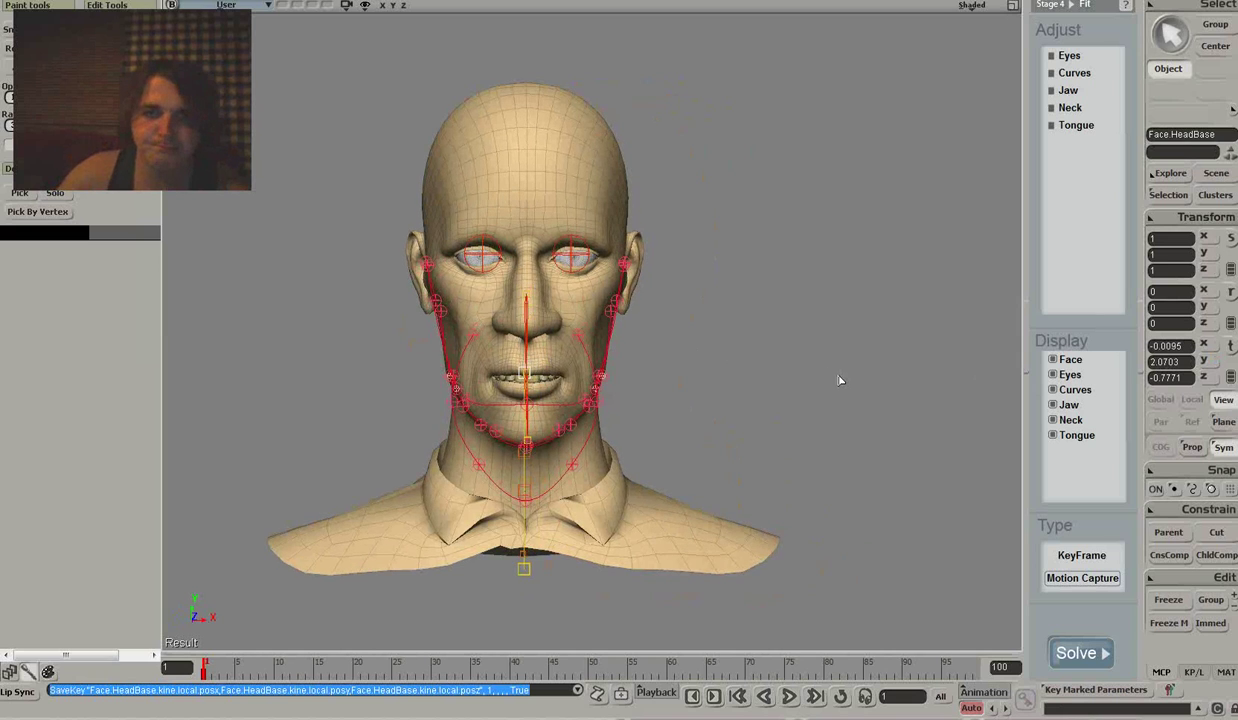
# - Load the scene 2FDoyle Stage5 without saving the changes to 2FDoyle Stage4
pyautogui.moveTo(840, 381); pyautogui.dragTo(832, 395, button='middle')
pyautogui.moveTo(815, 390); pyautogui.dragTo(842, 387)
pyautogui.moveTo(841, 387); pyautogui.dragTo(846, 395, button='middle')
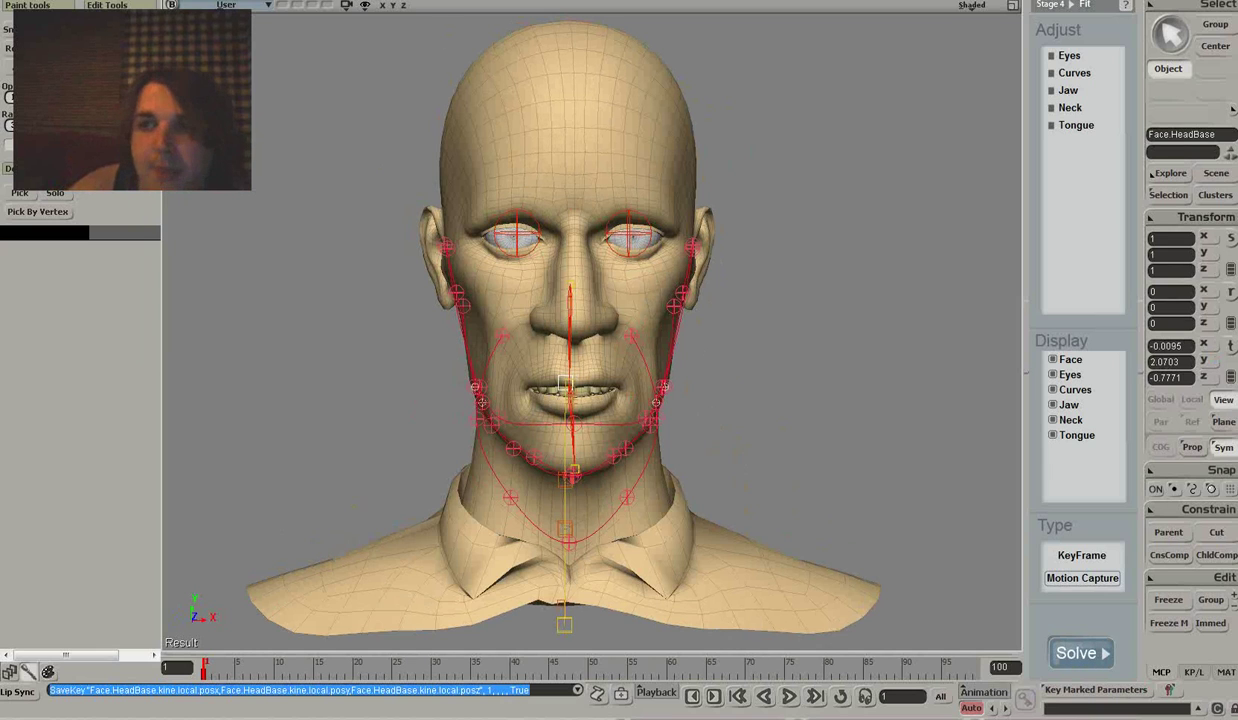
pyautogui.click(31, 2)
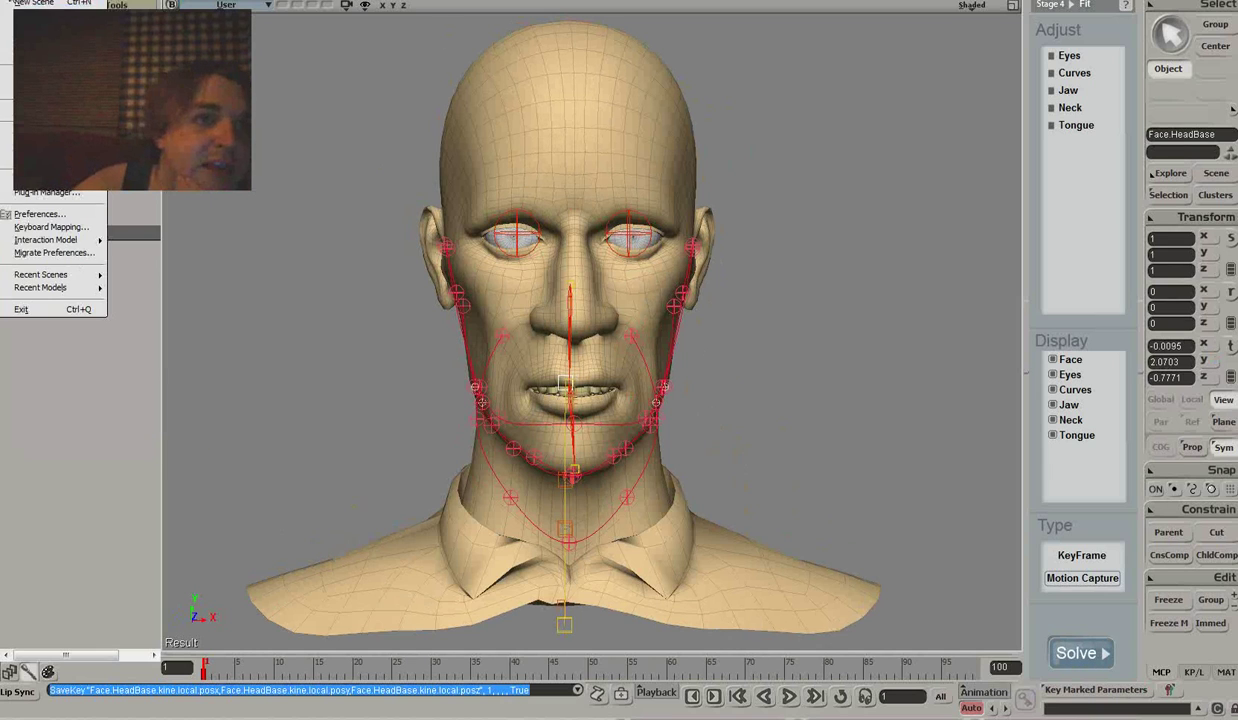
pyautogui.click(30, 16)
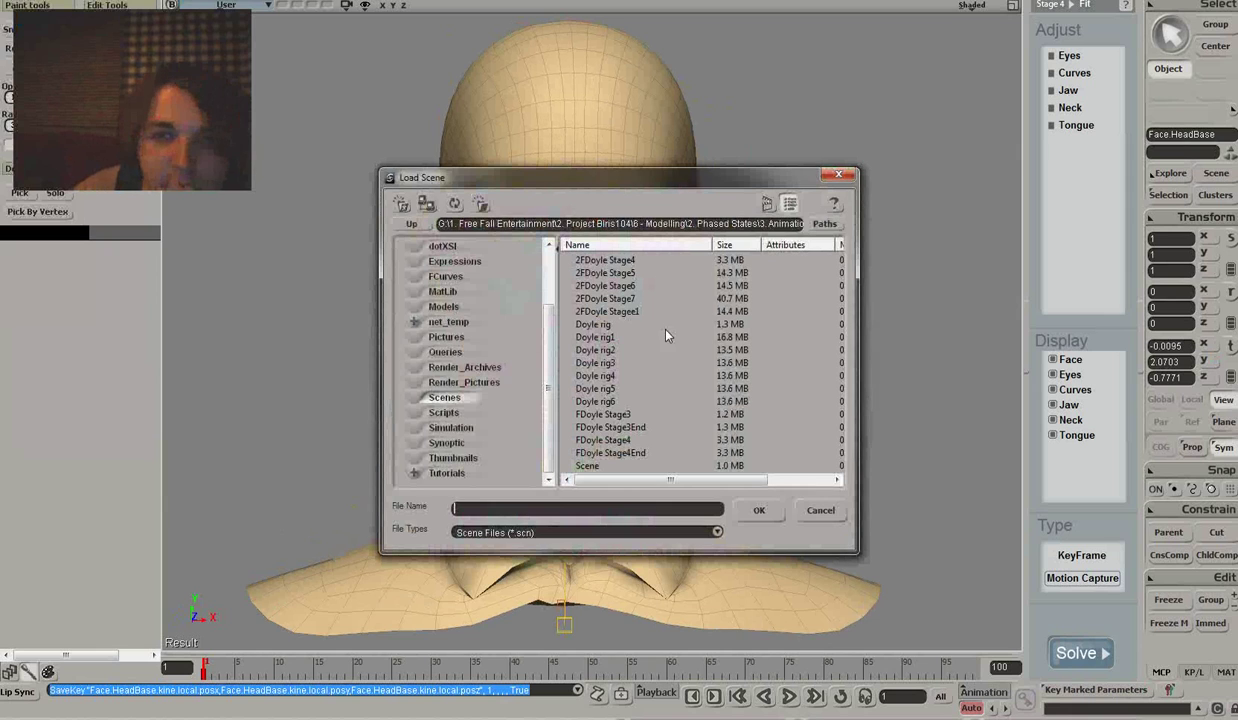
pyautogui.doubleClick(622, 273)
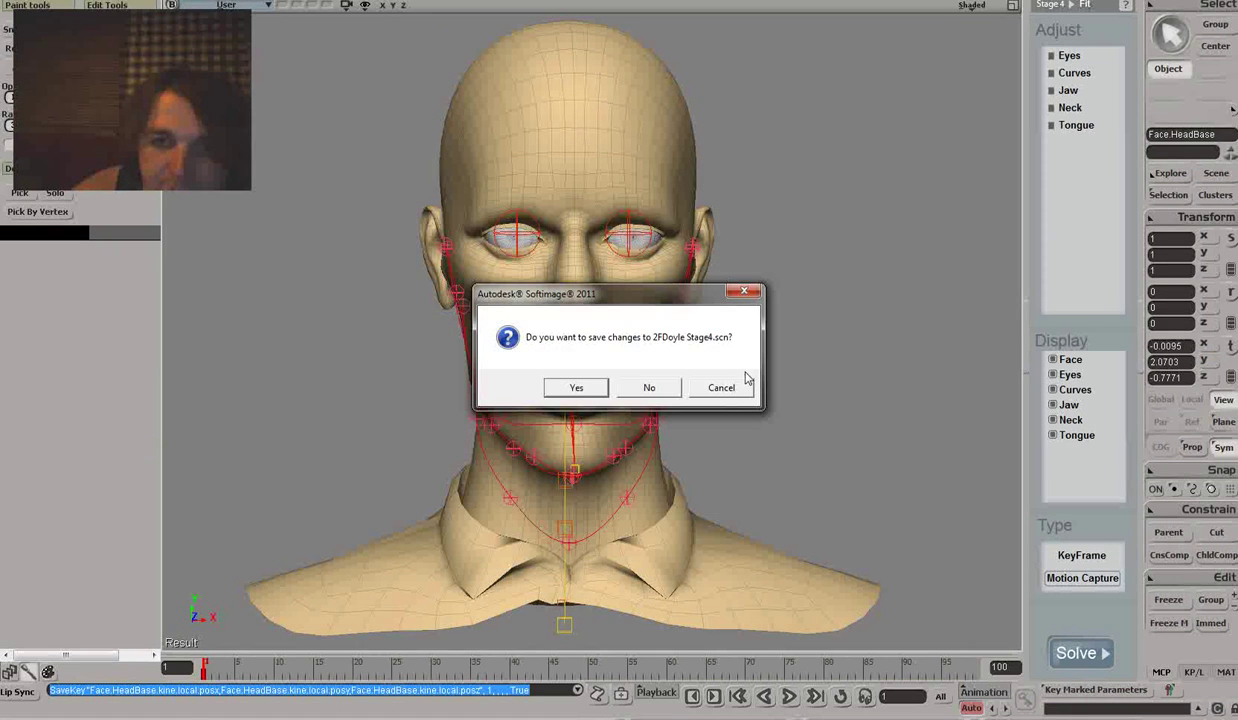
pyautogui.click(628, 377)
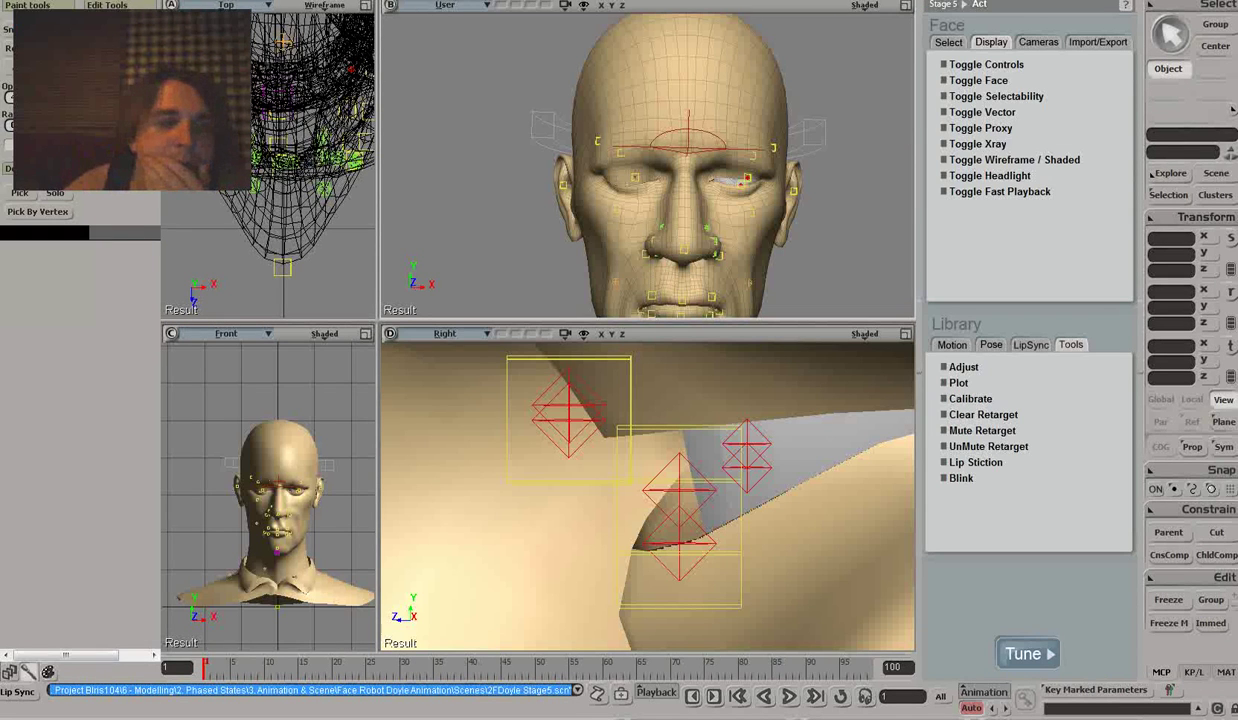
# - Load the scene 2FDoyle Stage6
pyautogui.hotkey('ctrl', 'o')
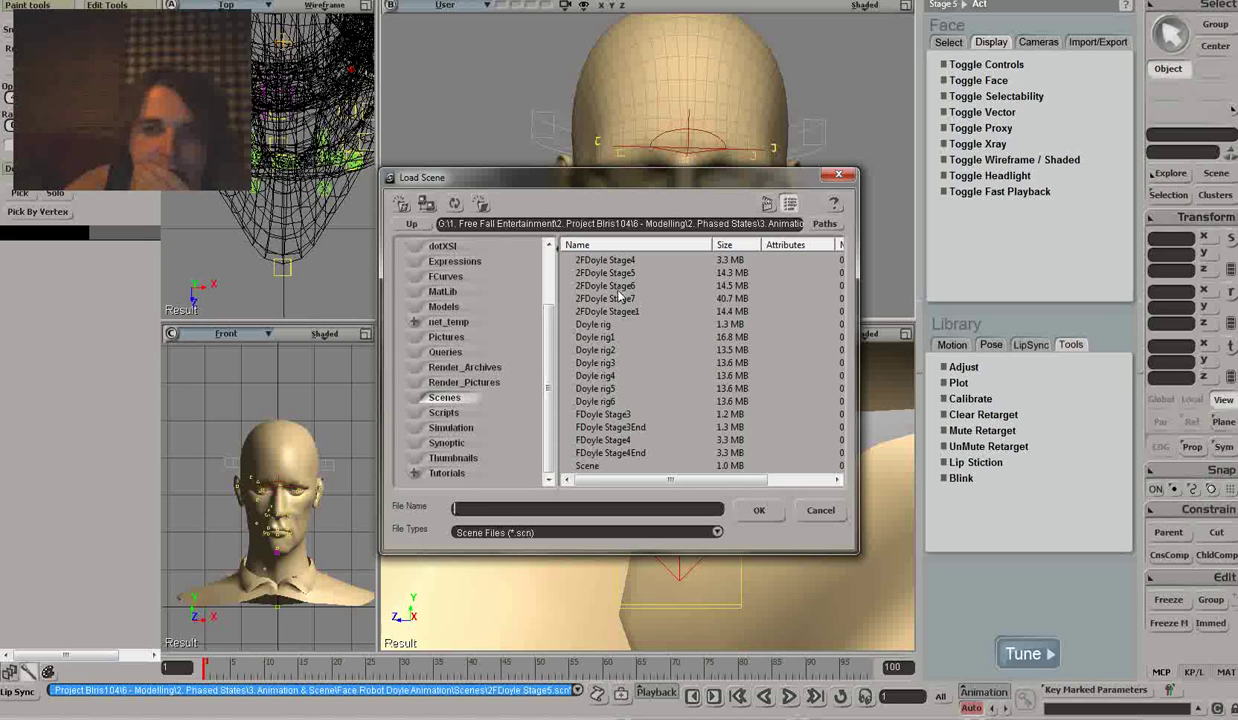
pyautogui.doubleClick(618, 290)
pyautogui.click(652, 390)
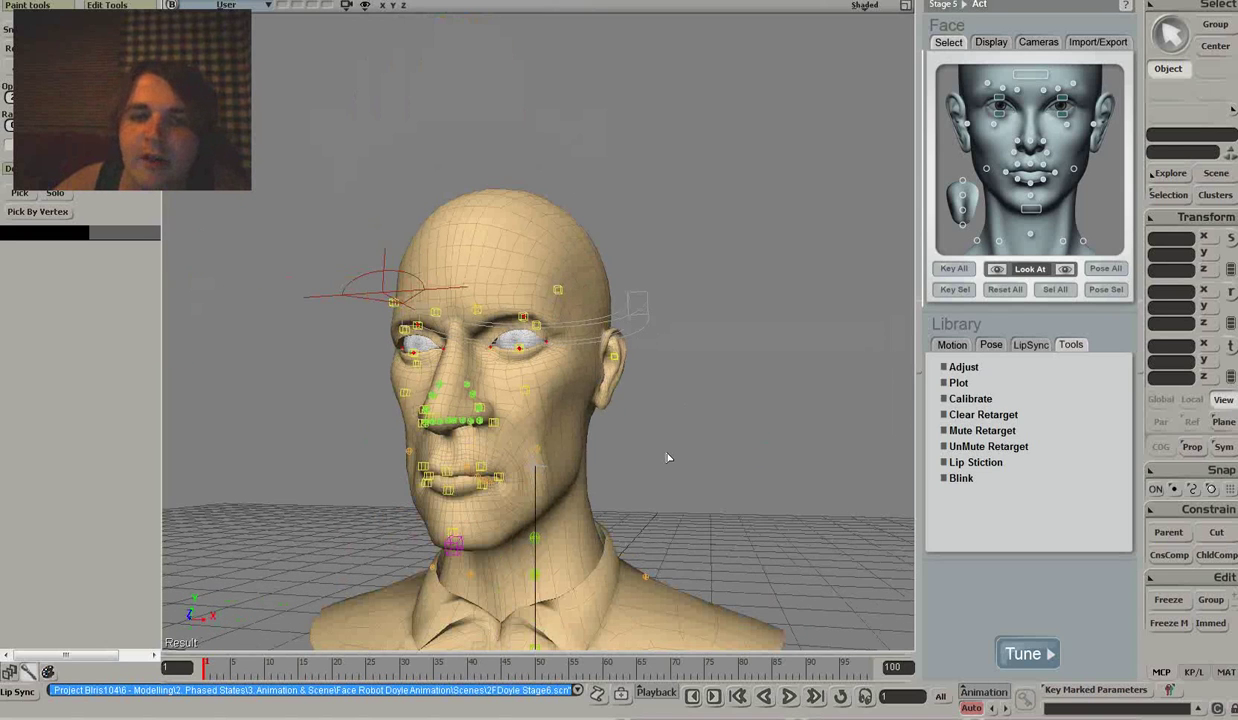
# - Try moving both upper eyelid controls down to close the eyes, and undo the movement
pyautogui.moveTo(668, 458); pyautogui.dragTo(716, 420, button='middle')
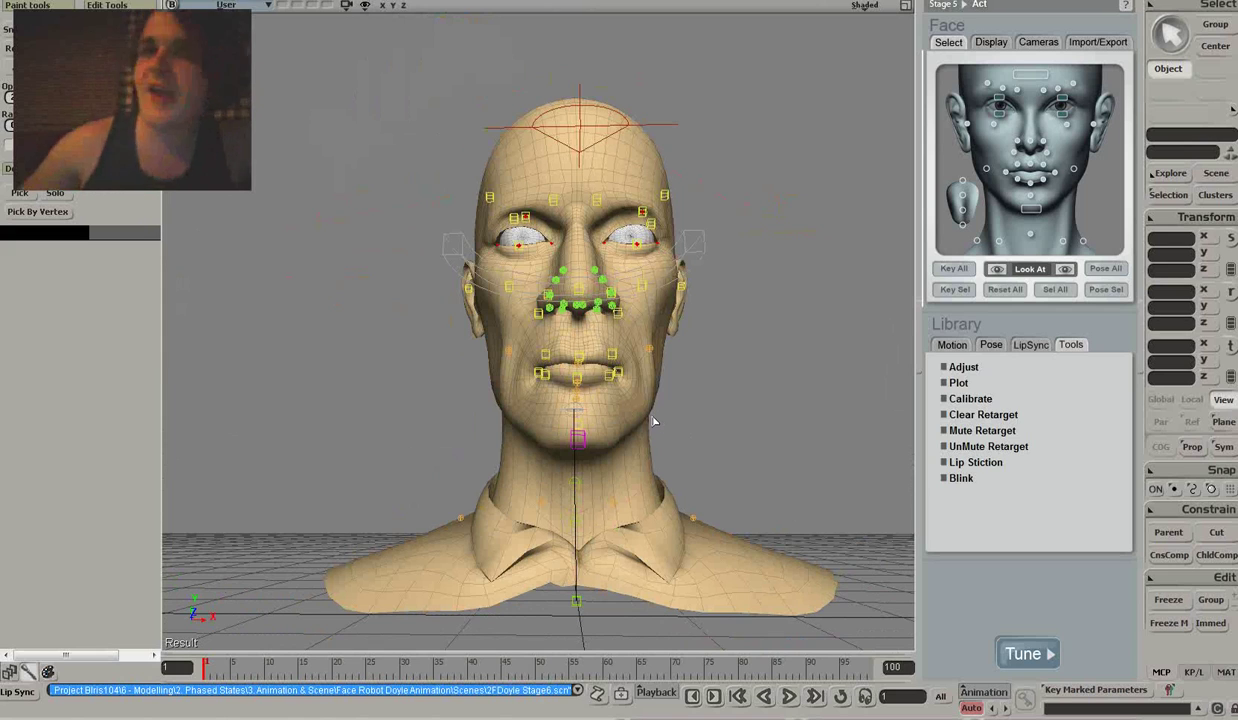
pyautogui.moveTo(767, 377)
pyautogui.mouseDown(button='middle')
pyautogui.moveTo(724, 403)
pyautogui.moveTo(771, 414)
pyautogui.moveTo(782, 404)
pyautogui.moveTo(745, 405)
pyautogui.moveTo(788, 390)
pyautogui.mouseUp(button='middle')
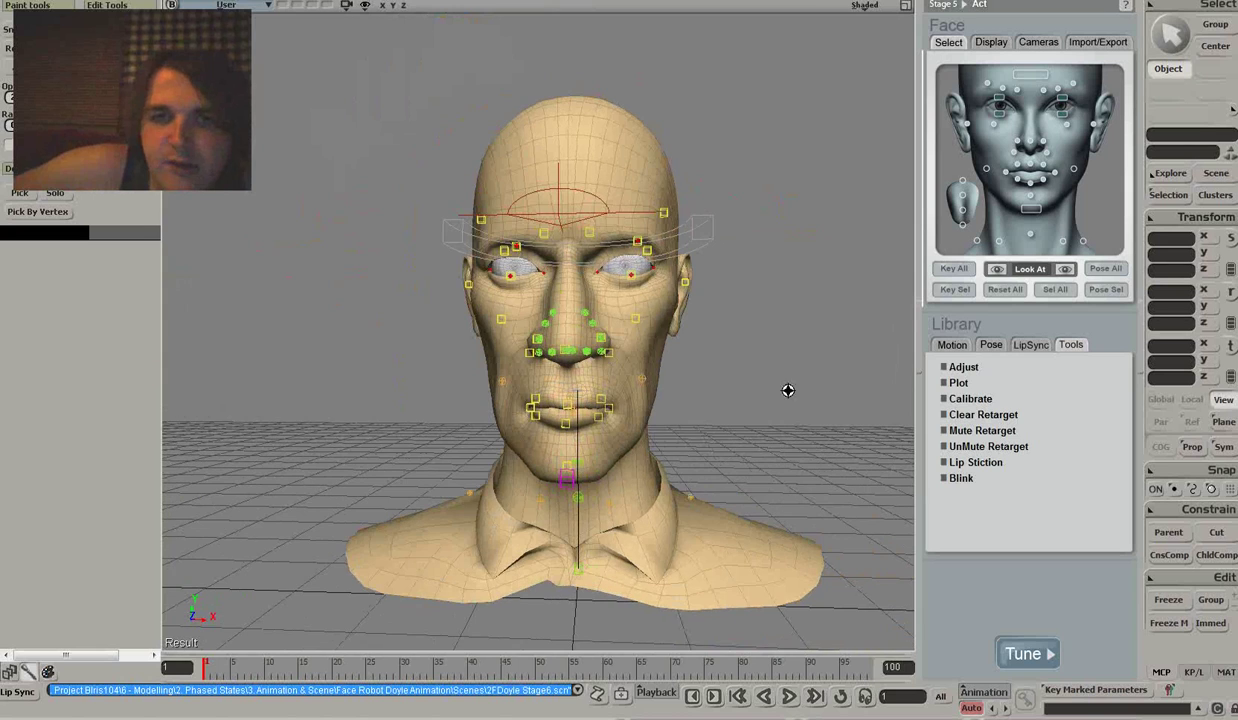
pyautogui.click(1000, 101)
pyautogui.keyDown('shift'); pyautogui.click(1063, 102); pyautogui.keyUp('shift')
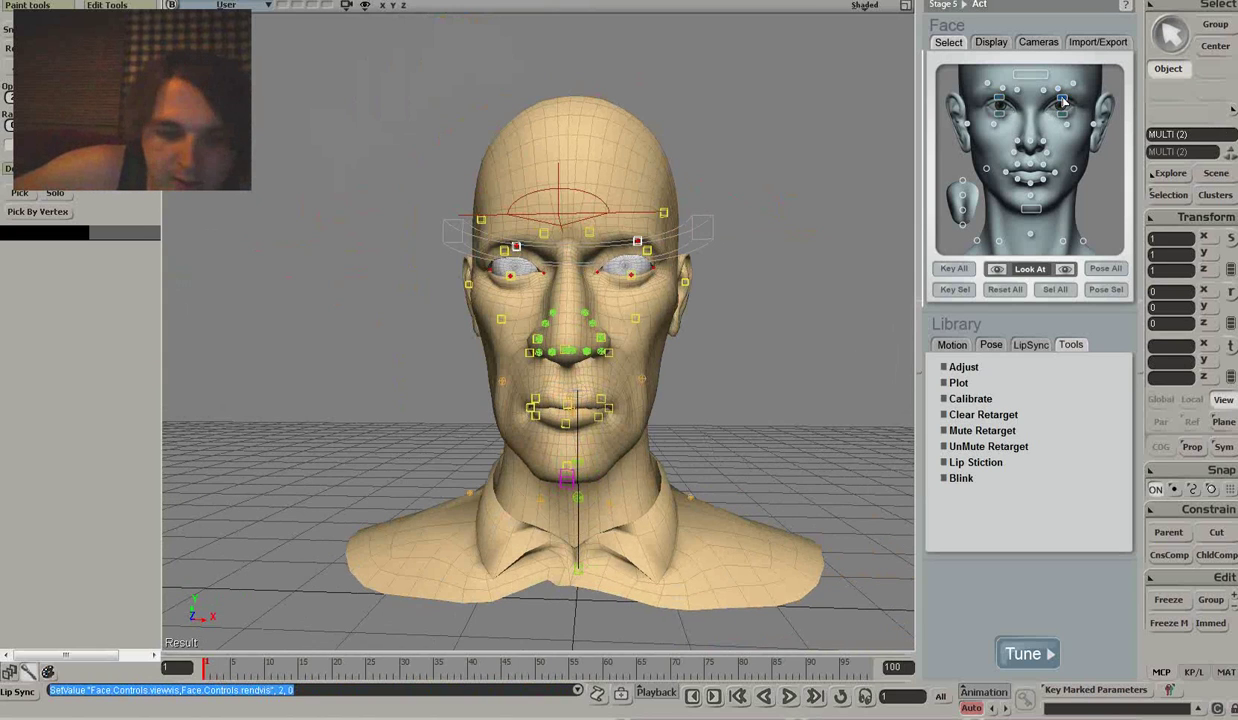
pyautogui.moveTo(581, 207)
pyautogui.mouseDown()
pyautogui.moveTo(583, 229)
pyautogui.moveTo(590, 218)
pyautogui.mouseUp()
pyautogui.hotkey('ctrl', 'z')
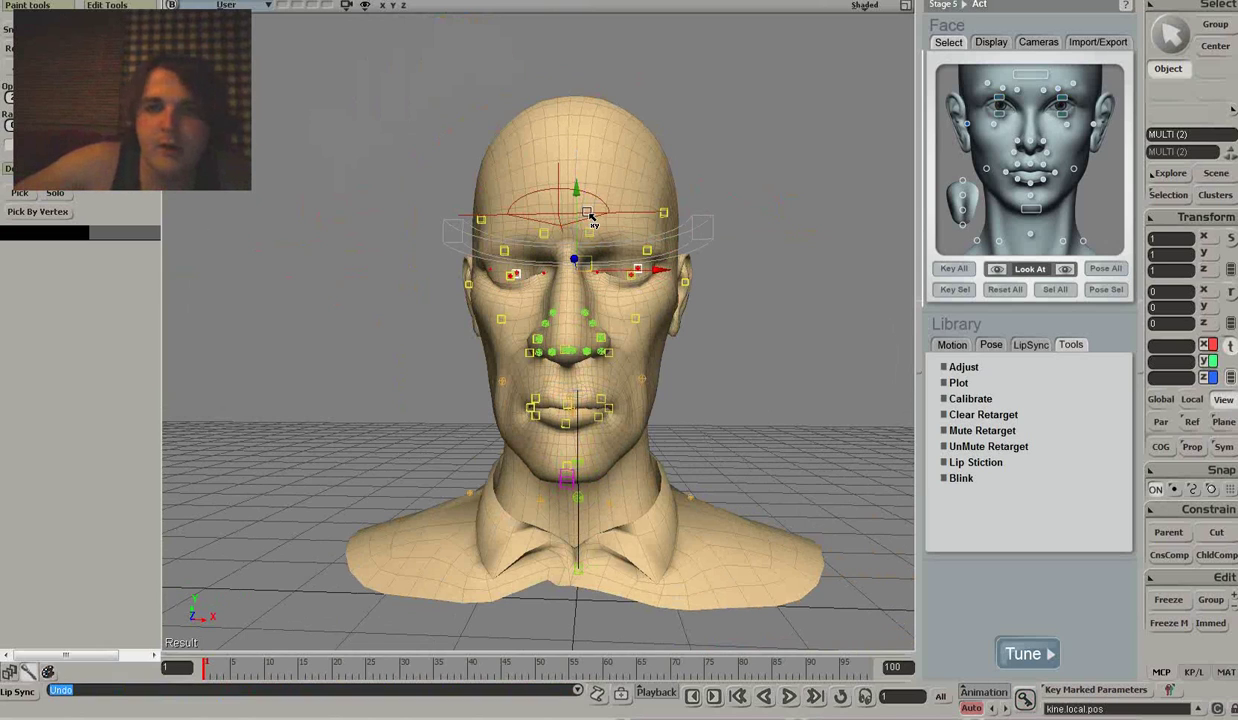
pyautogui.hotkey('ctrl', 'z')
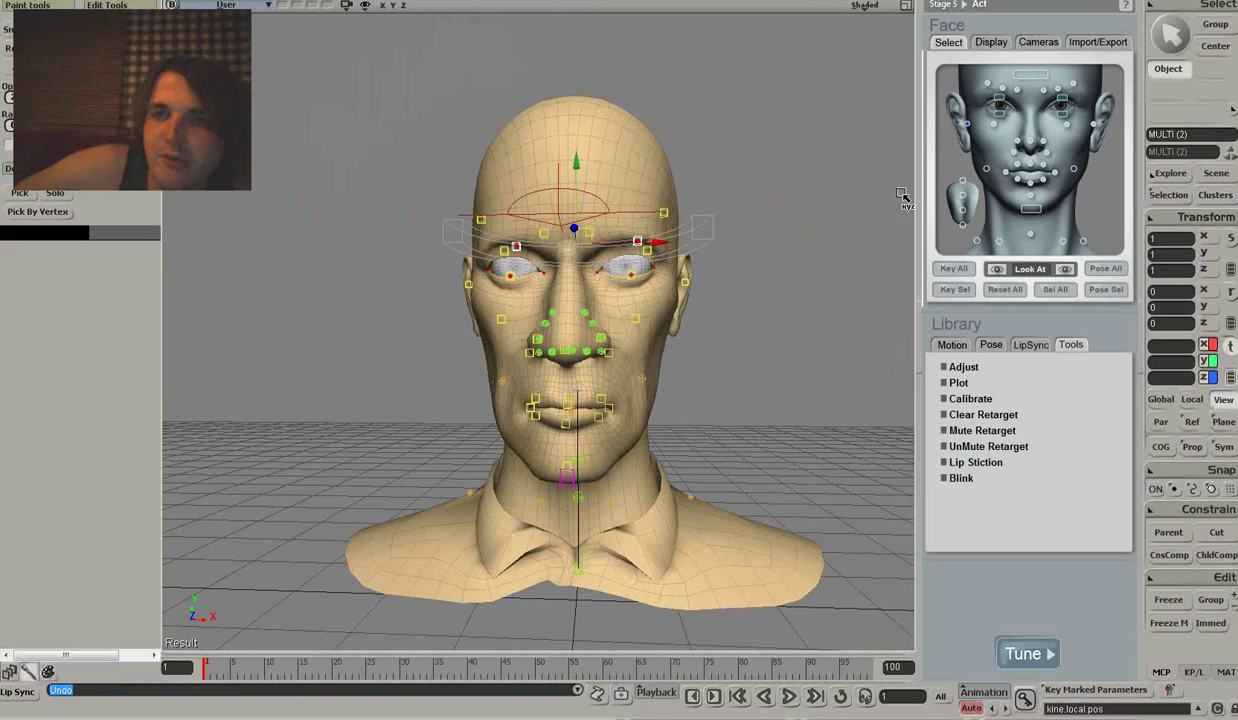
pyautogui.press('space')
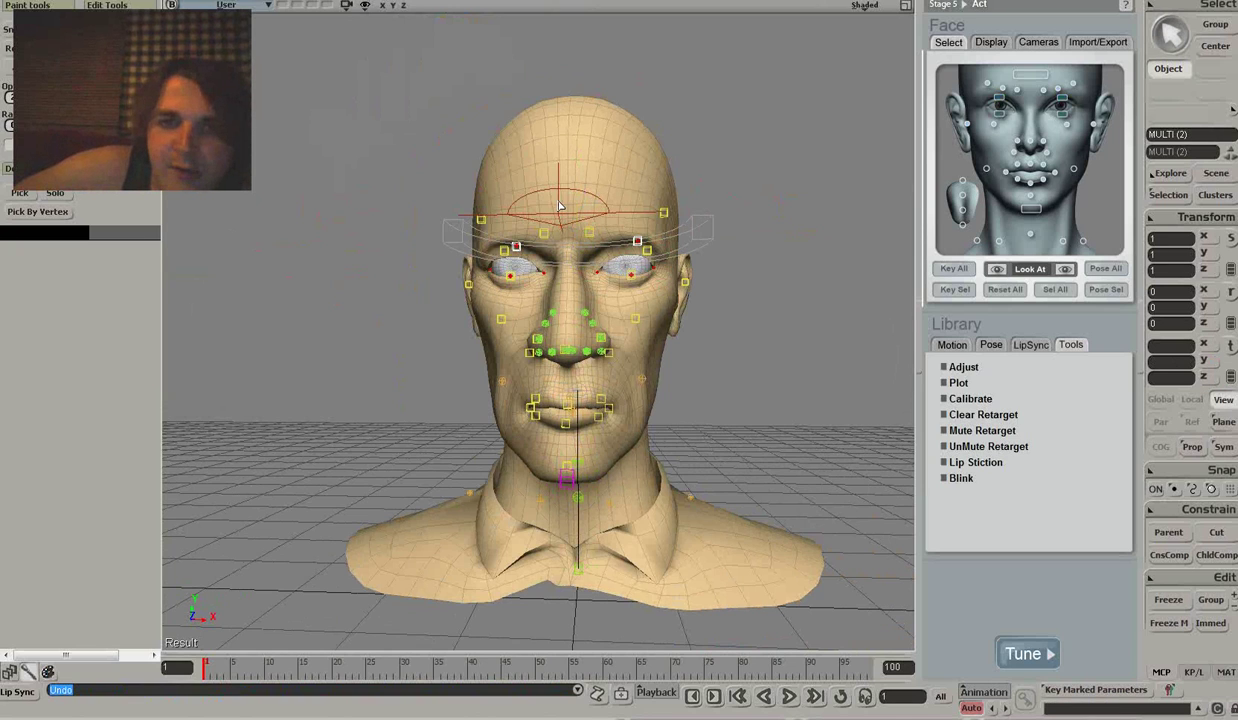
# - Try moving the look-at control in front of the face closer and lower, and undo the move
pyautogui.click(560, 206)
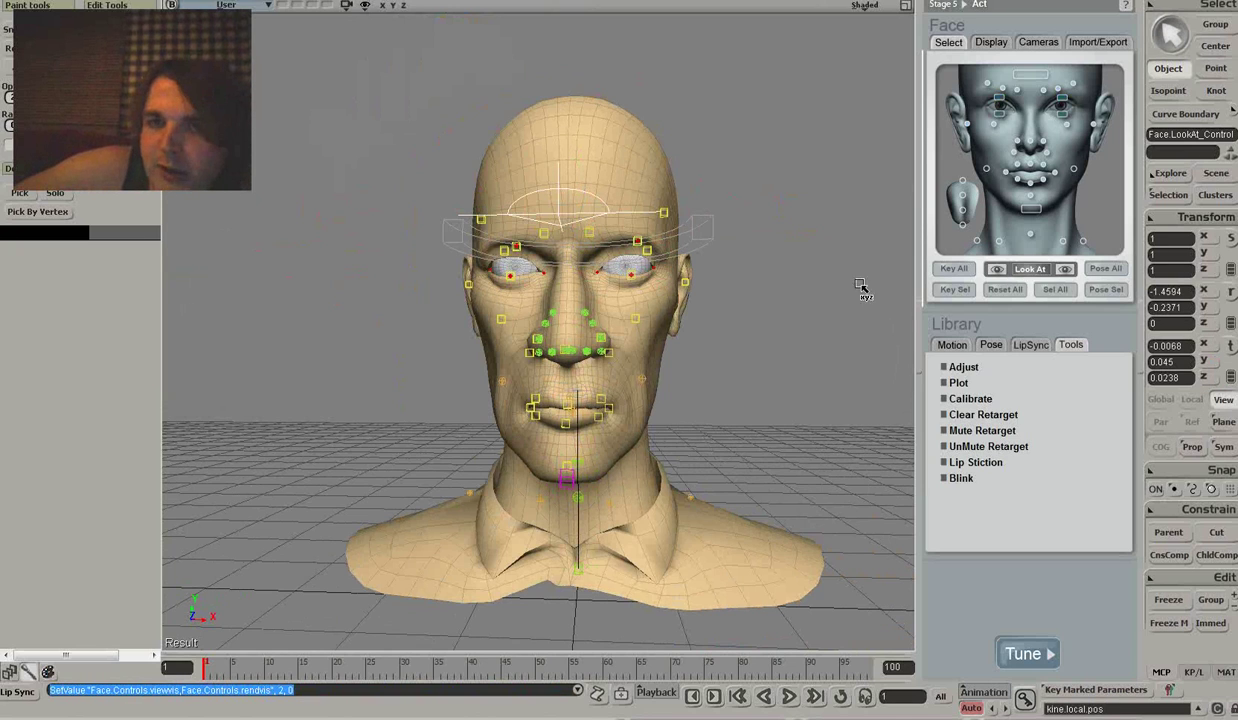
pyautogui.press('v')
pyautogui.moveTo(846, 328); pyautogui.dragTo(785, 240, button='right')
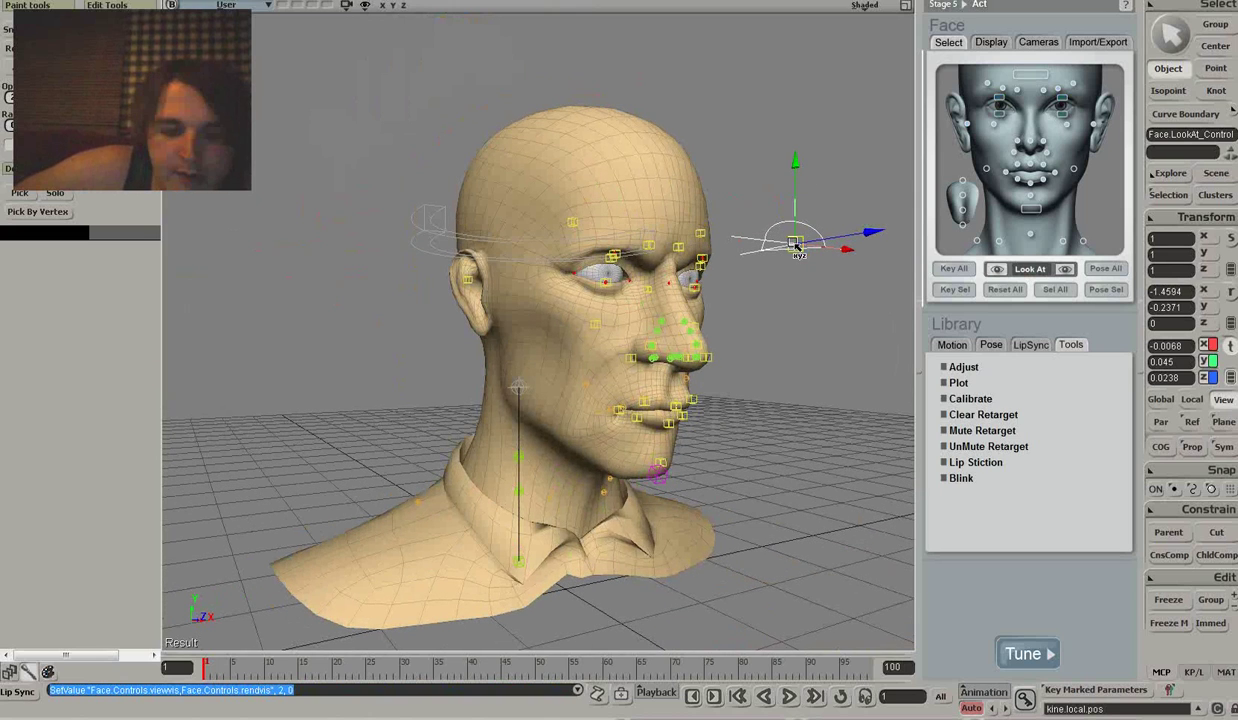
pyautogui.moveTo(788, 245); pyautogui.dragTo(733, 285)
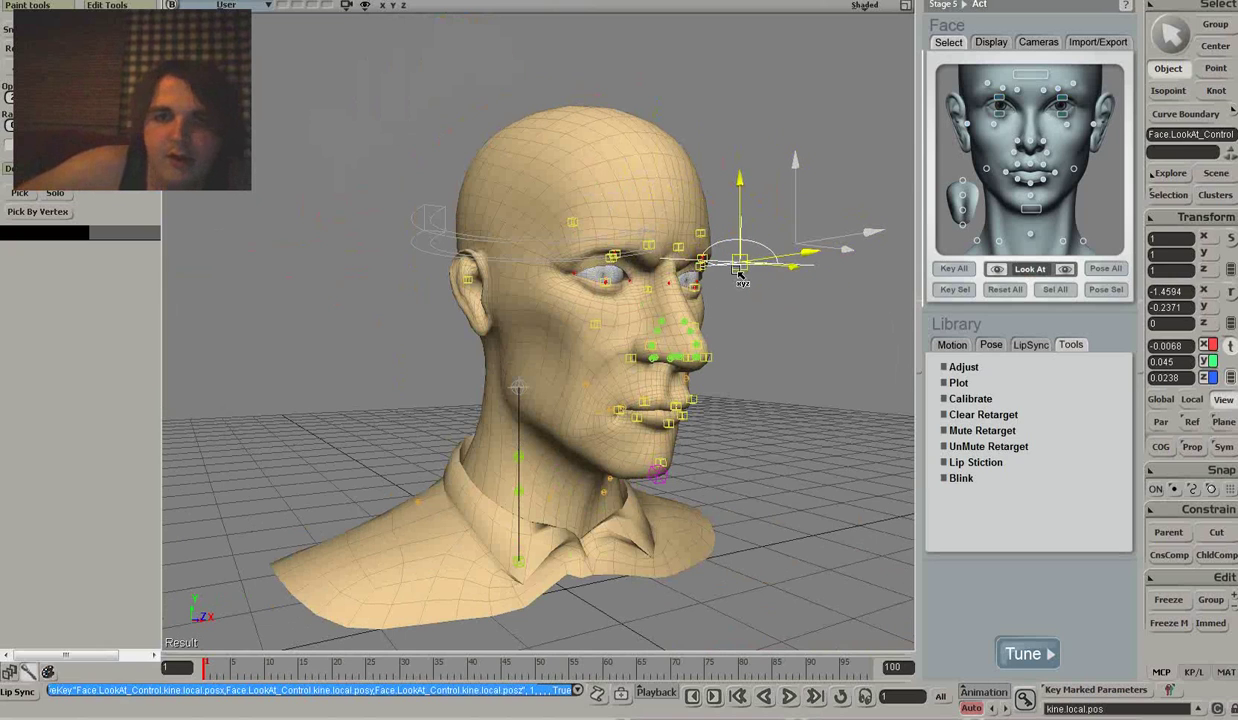
pyautogui.hotkey('ctrl', 'z')
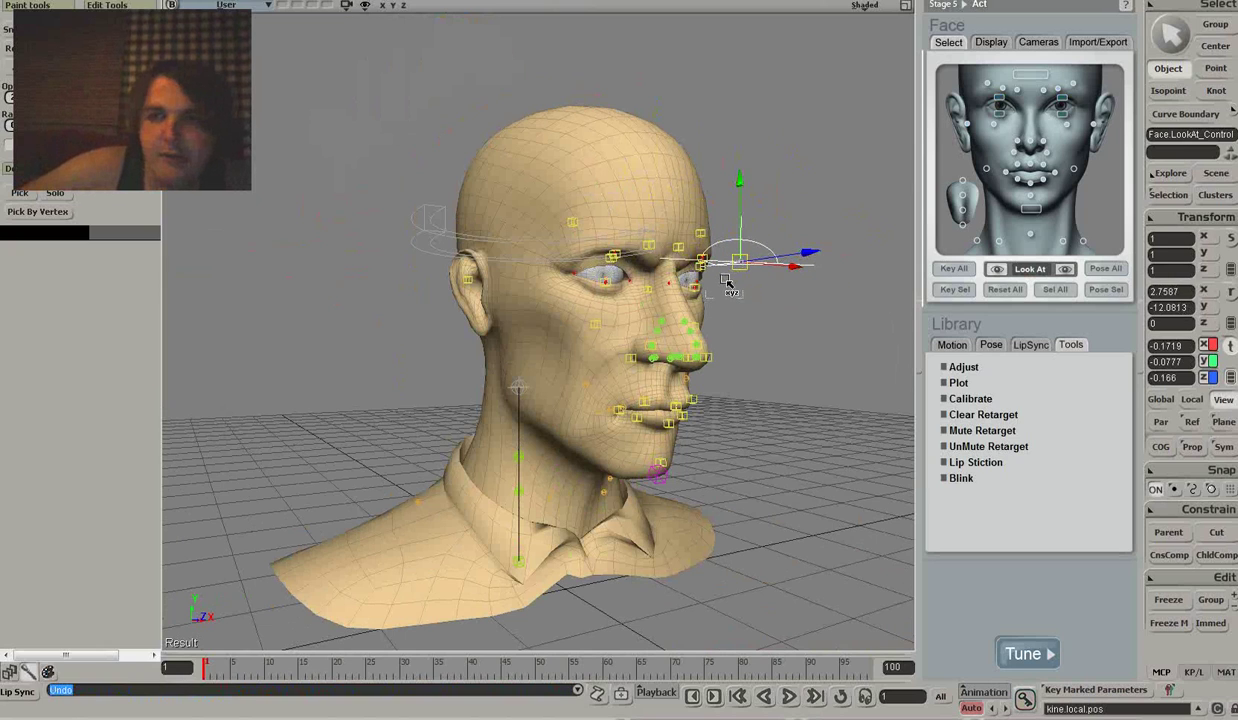
pyautogui.hotkey('ctrl', 'z')
# - Try moving the jaw control at the chin down to open the mouth and then sideways, and undo both moves
pyautogui.press('s')
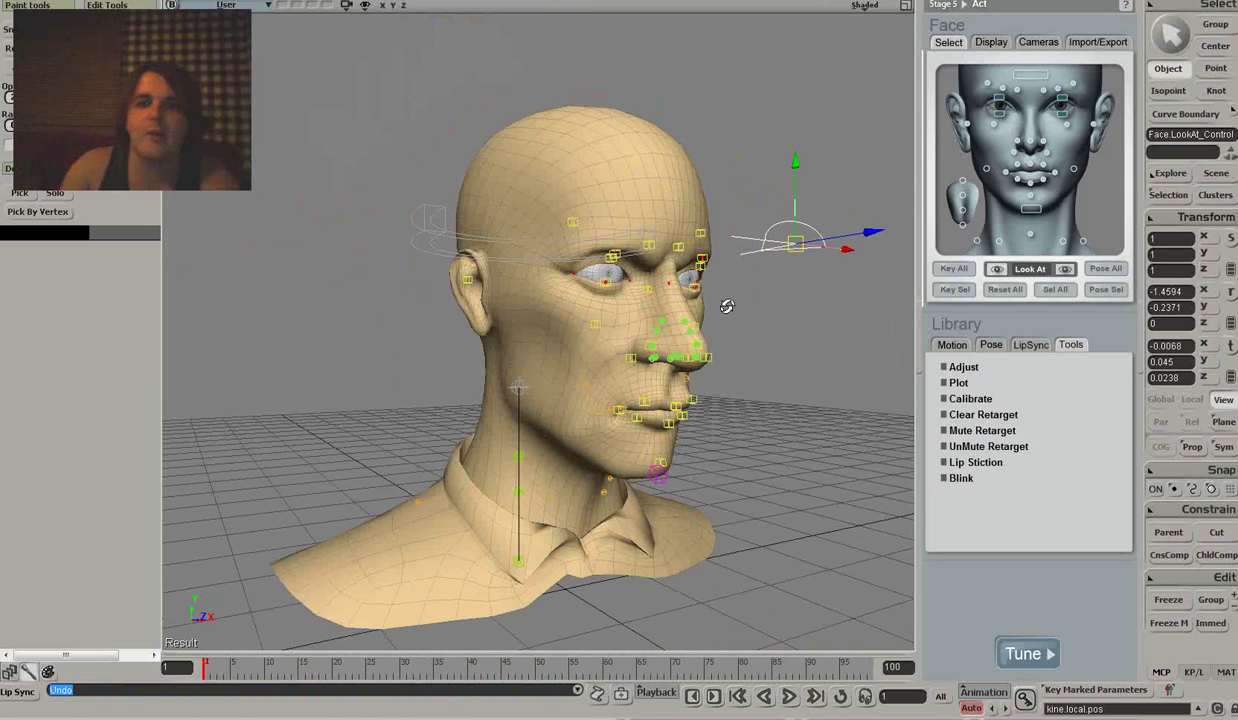
pyautogui.moveTo(722, 303); pyautogui.dragTo(800, 292, button='right')
pyautogui.press('space')
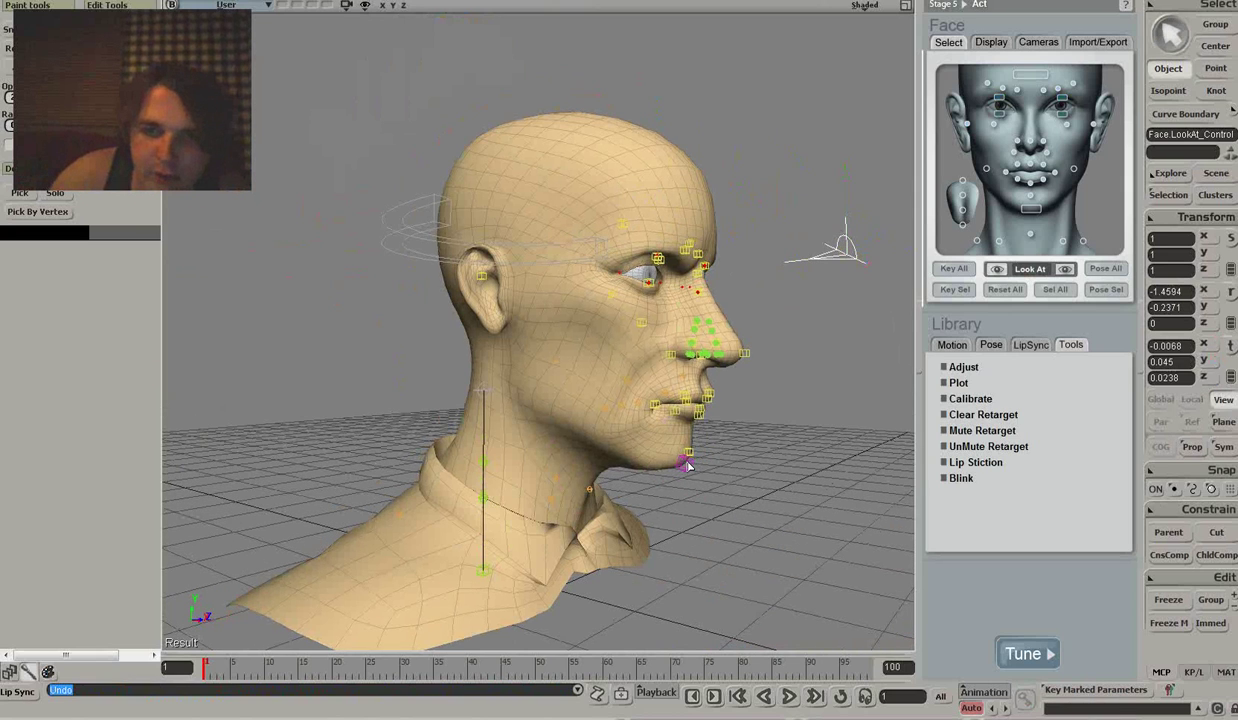
pyautogui.click(688, 465)
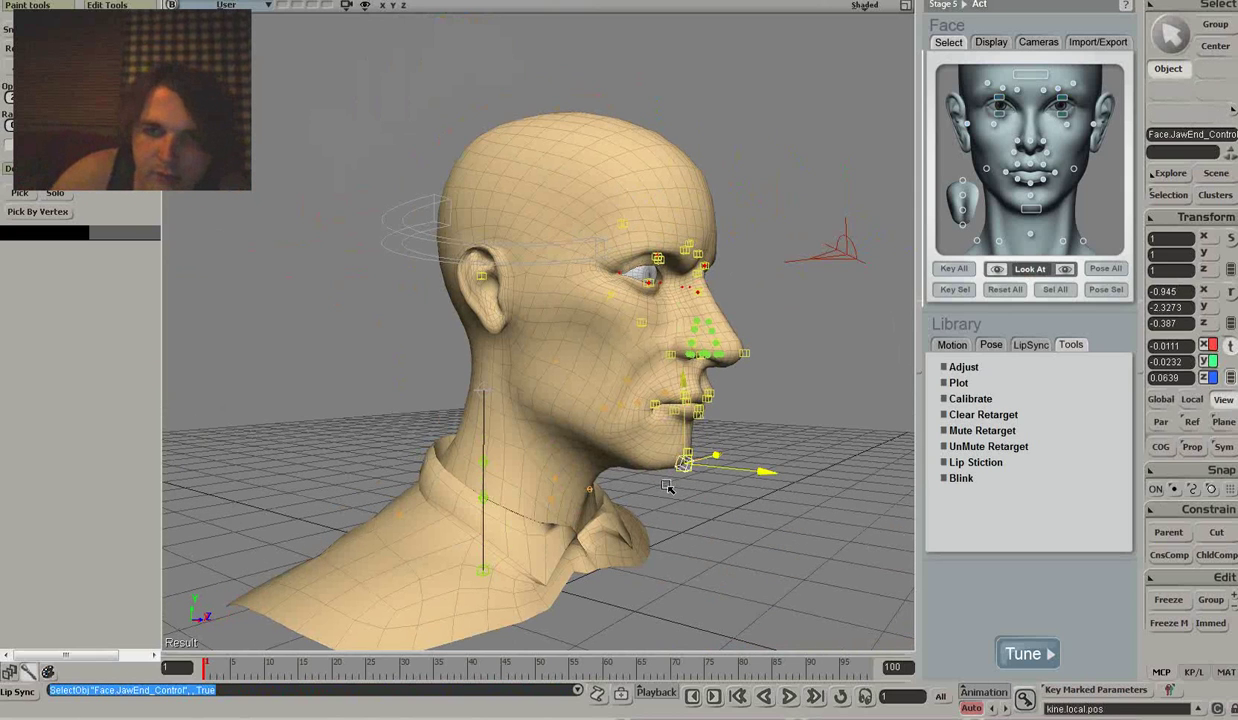
pyautogui.moveTo(668, 487); pyautogui.dragTo(666, 505)
pyautogui.moveTo(707, 517); pyautogui.dragTo(614, 508, button='right')
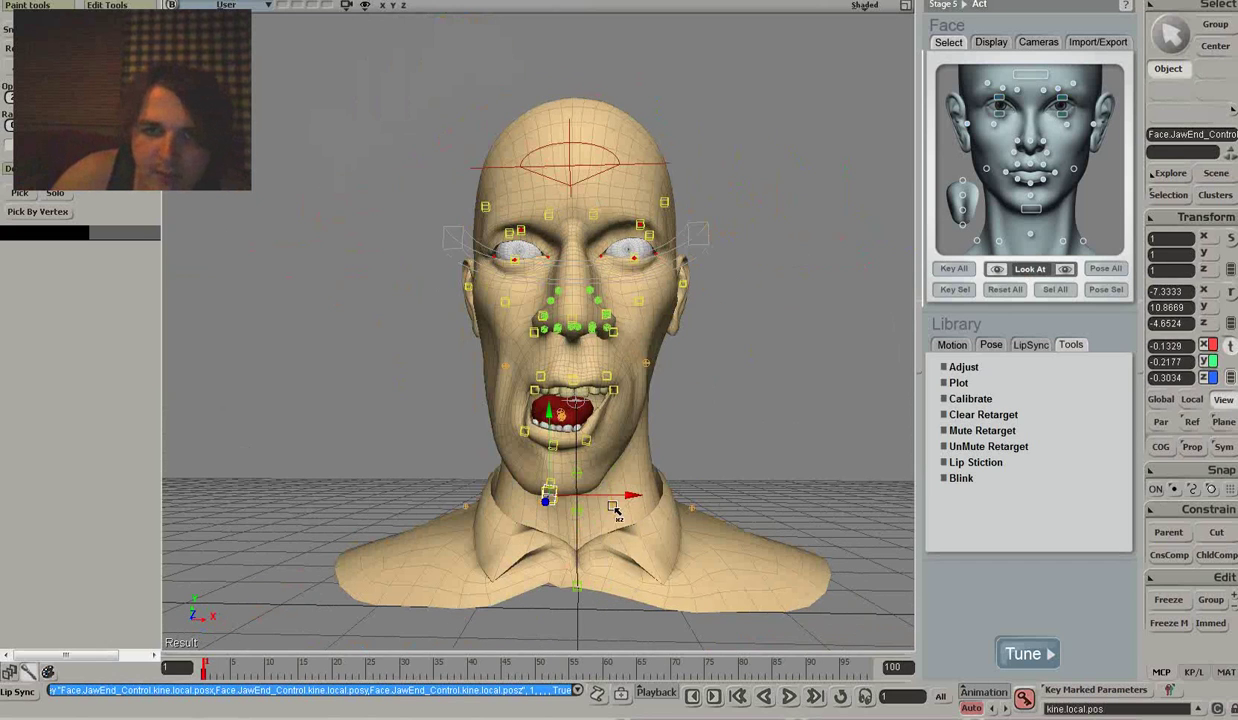
pyautogui.moveTo(614, 500); pyautogui.dragTo(633, 499)
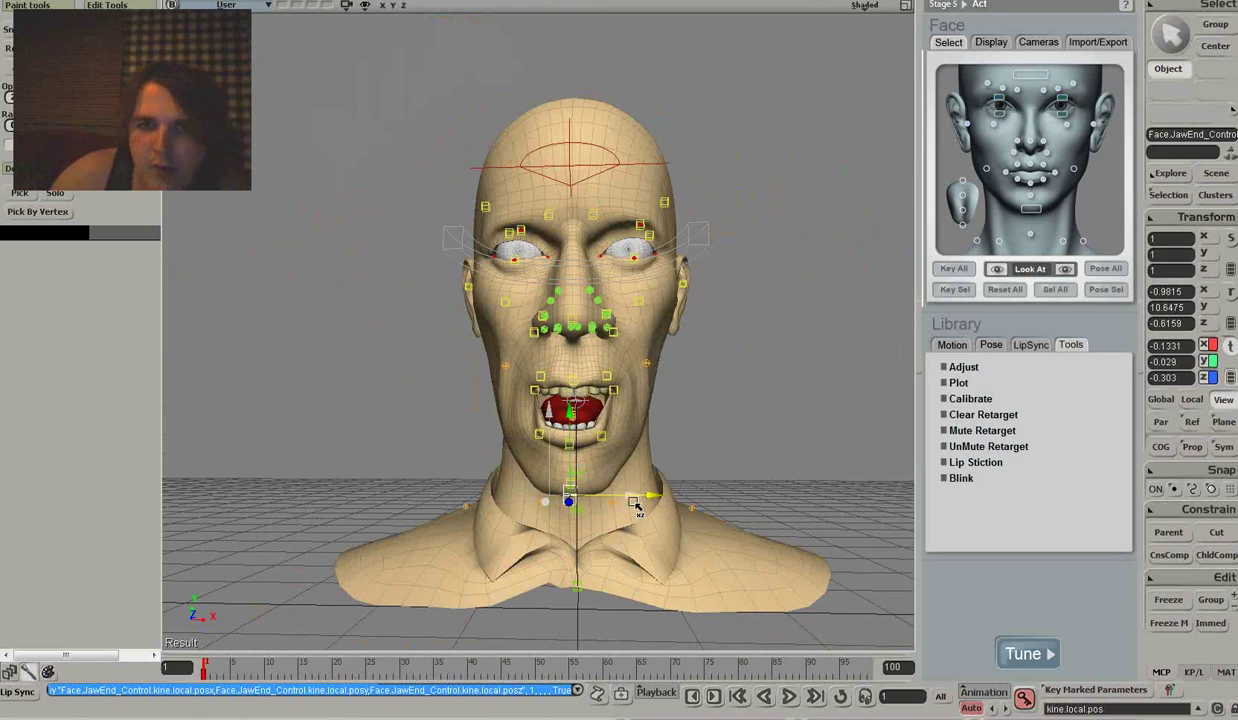
pyautogui.moveTo(636, 500); pyautogui.dragTo(703, 513, button='middle')
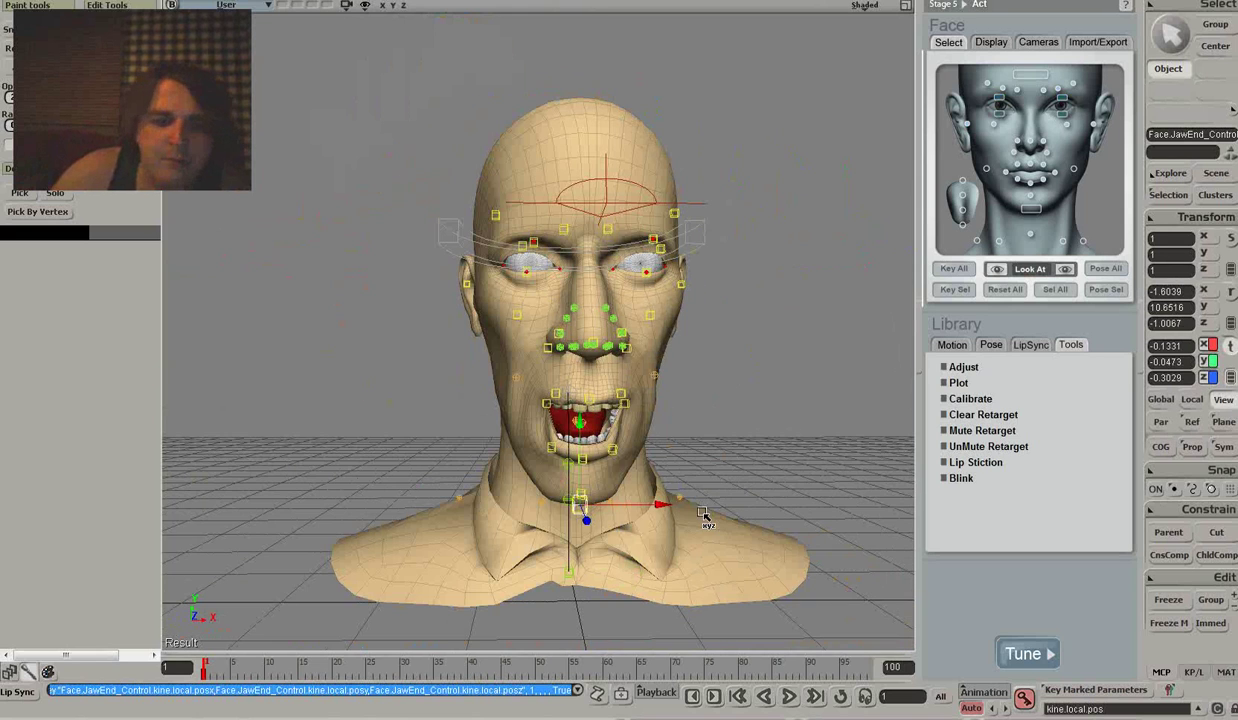
pyautogui.hotkey('ctrl', 'z')
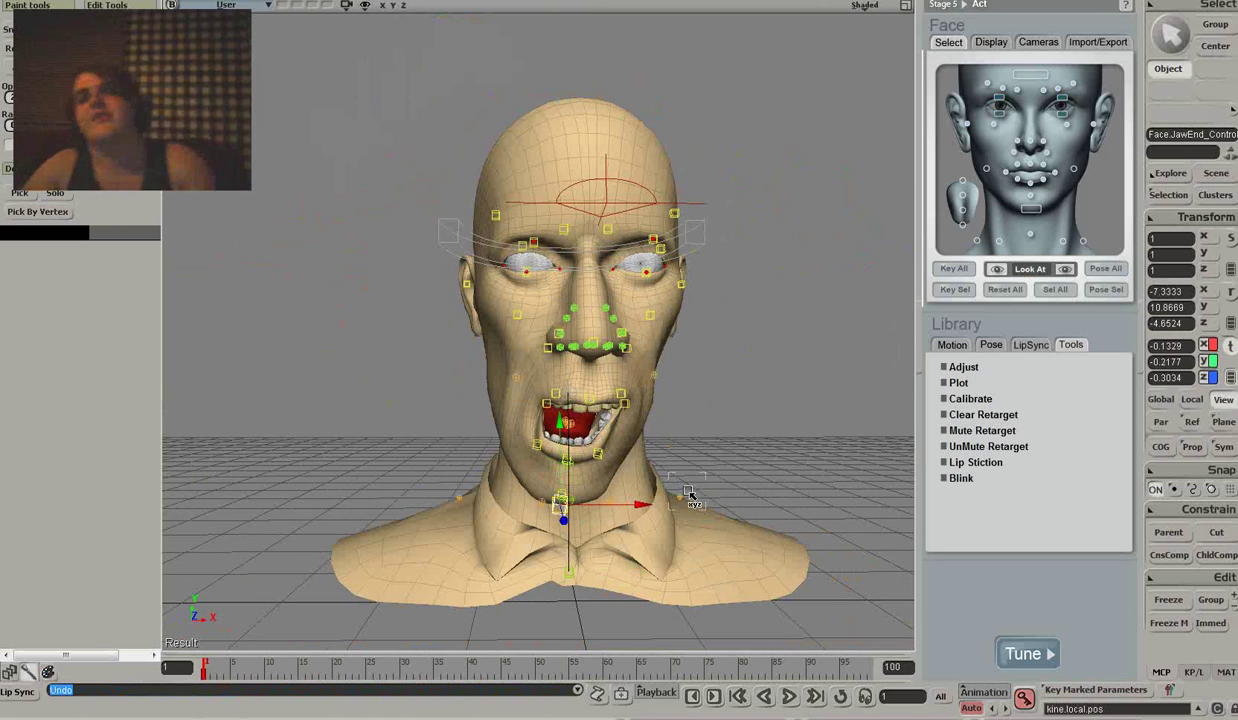
pyautogui.hotkey('ctrl', 'z')
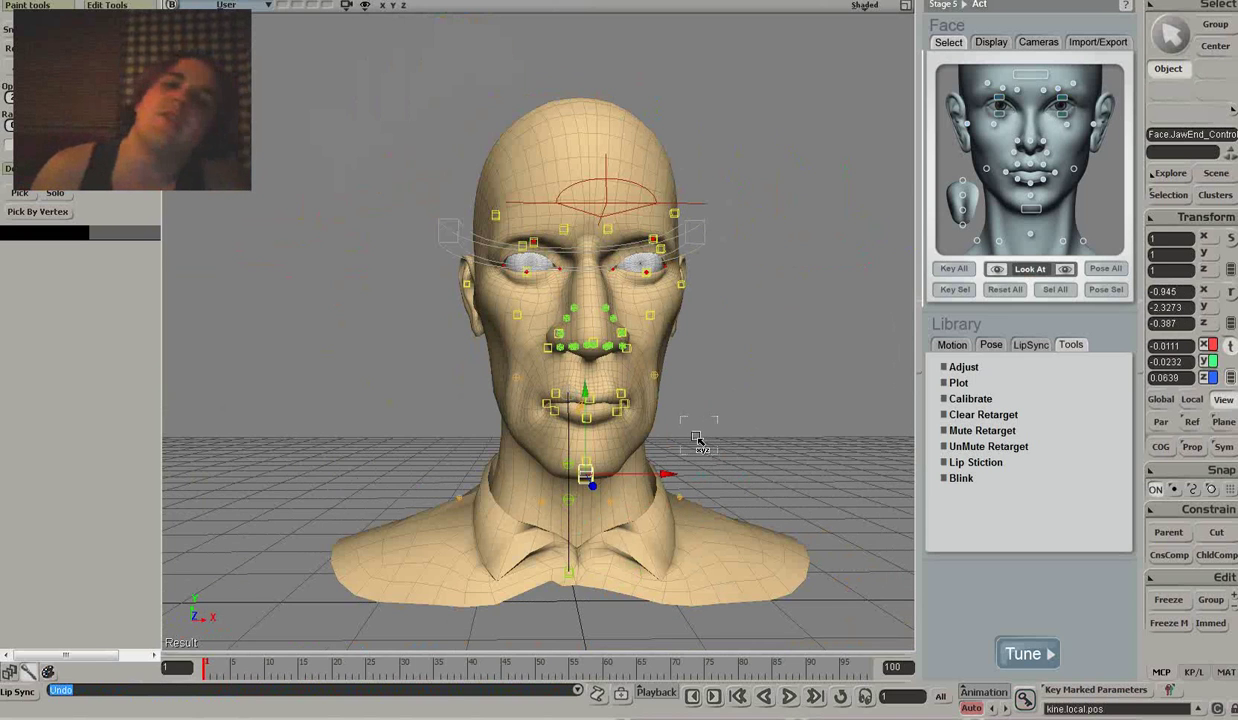
# - Open the lip-sync viseme setup, examine the list of available USEnglish phonemes, and close the setup without changing it
pyautogui.moveTo(702, 414)
pyautogui.mouseDown(button='middle')
pyautogui.moveTo(763, 412)
pyautogui.moveTo(737, 397)
pyautogui.moveTo(708, 410)
pyautogui.mouseUp(button='middle')
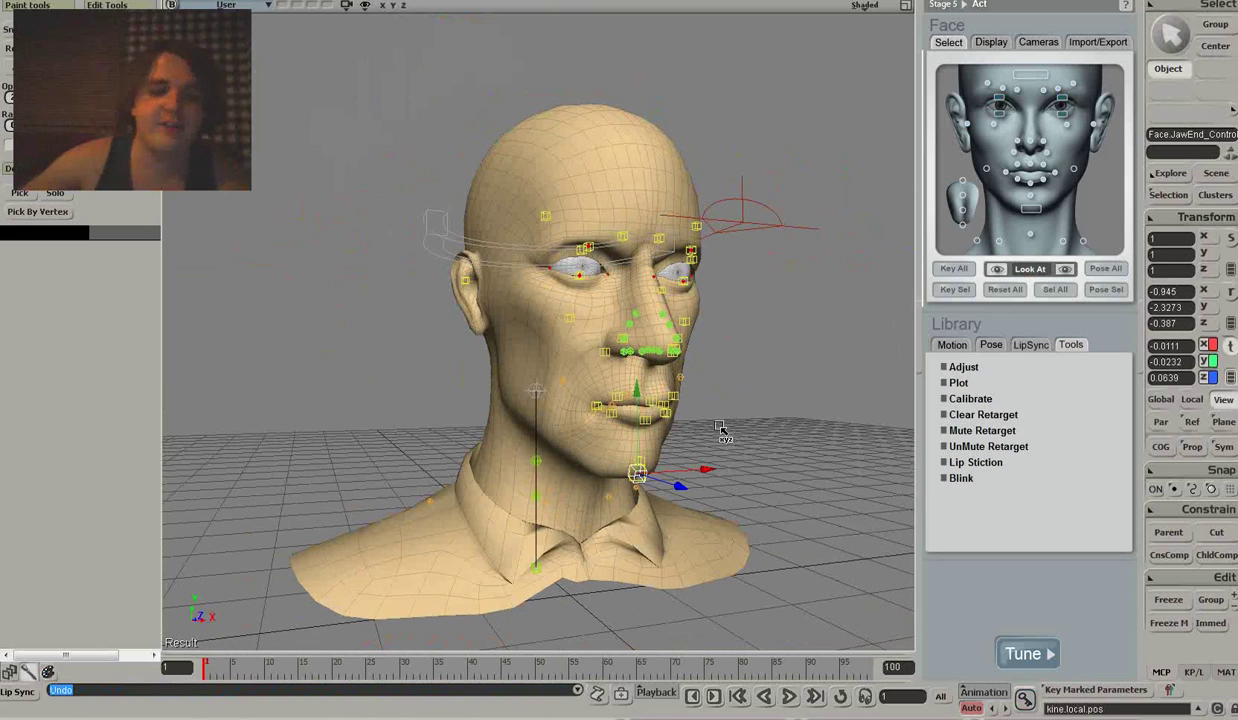
pyautogui.click(735, 366)
pyautogui.keyDown('ctrl'); pyautogui.keyDown('shift'); pyautogui.moveTo(752, 361); pyautogui.dragTo(843, 318); pyautogui.keyUp('shift'); pyautogui.keyUp('ctrl')
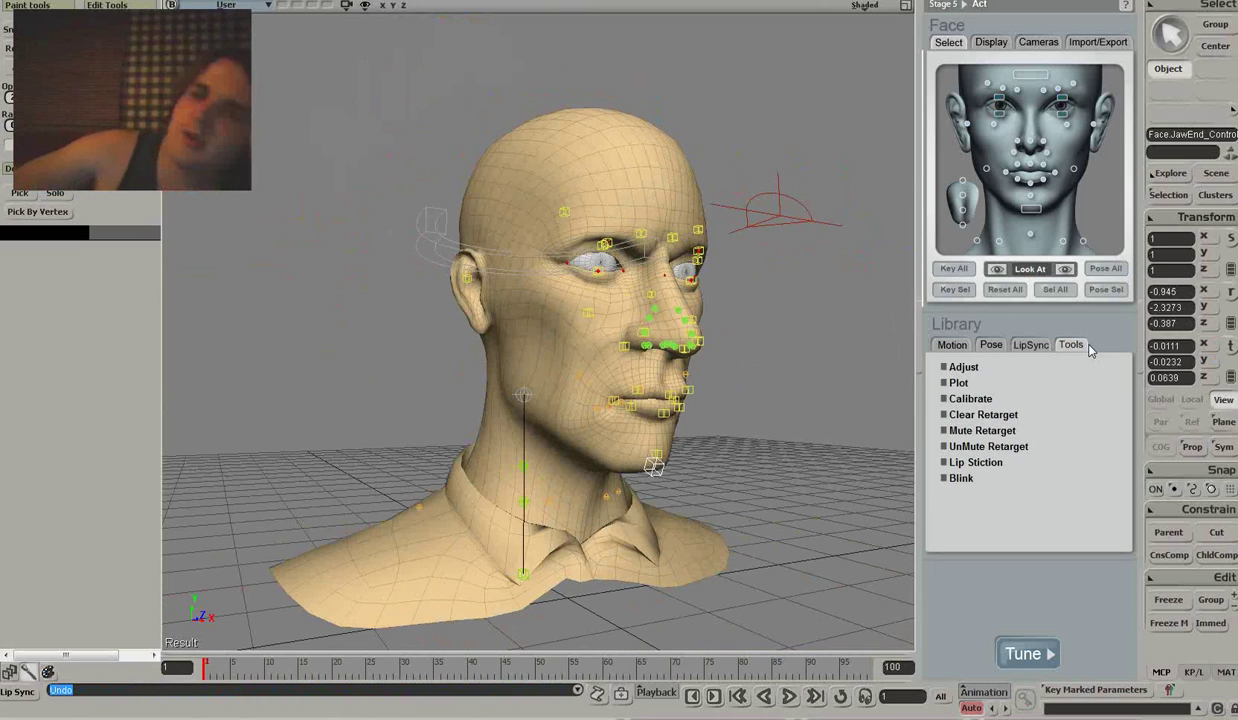
pyautogui.click(1040, 346)
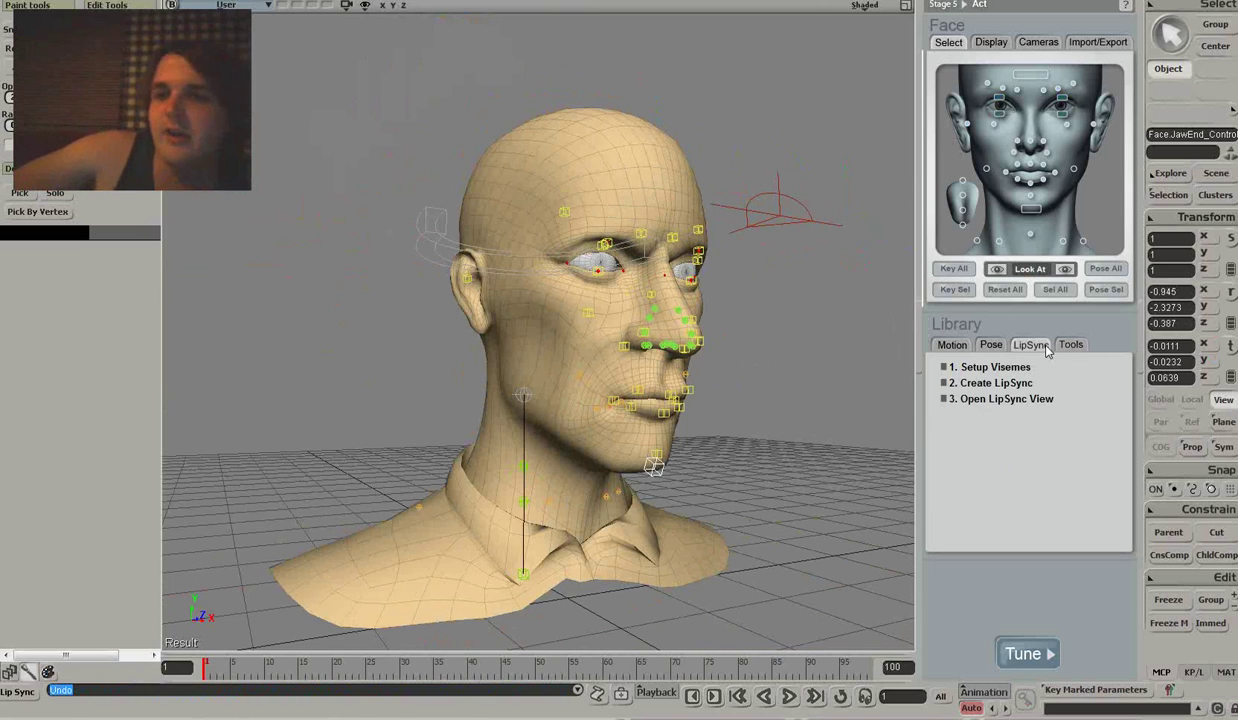
pyautogui.click(993, 368)
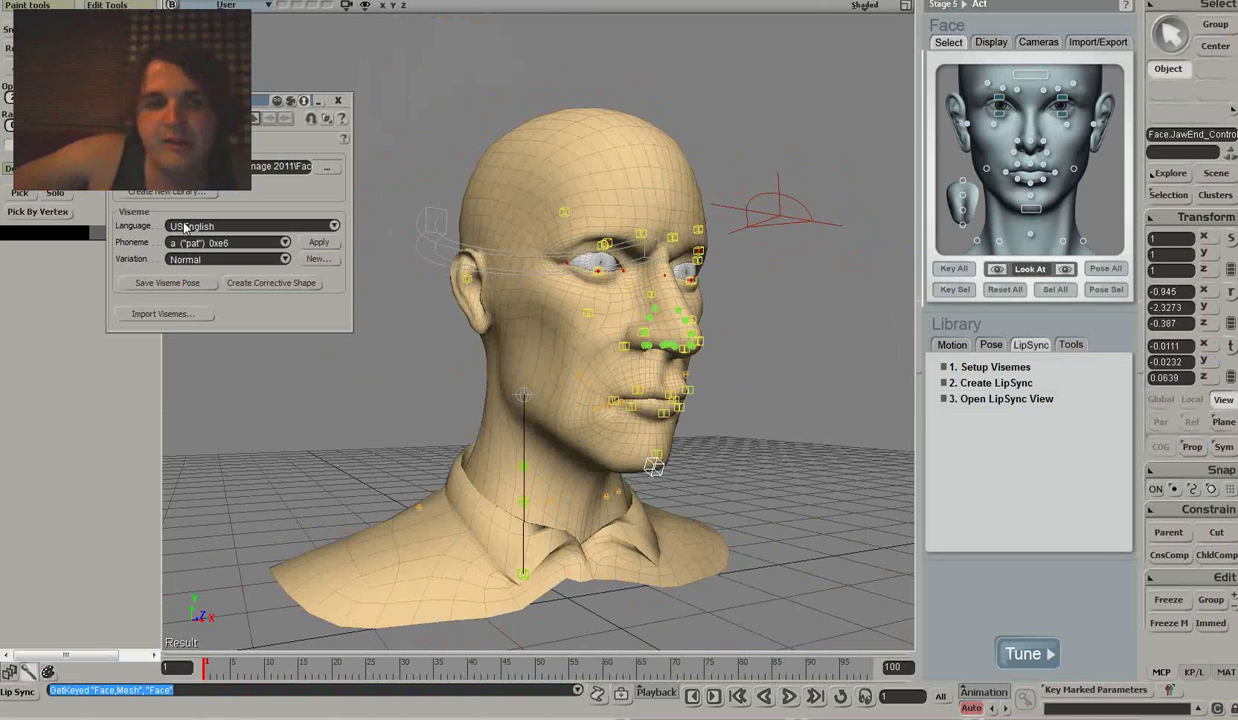
pyautogui.click(284, 245)
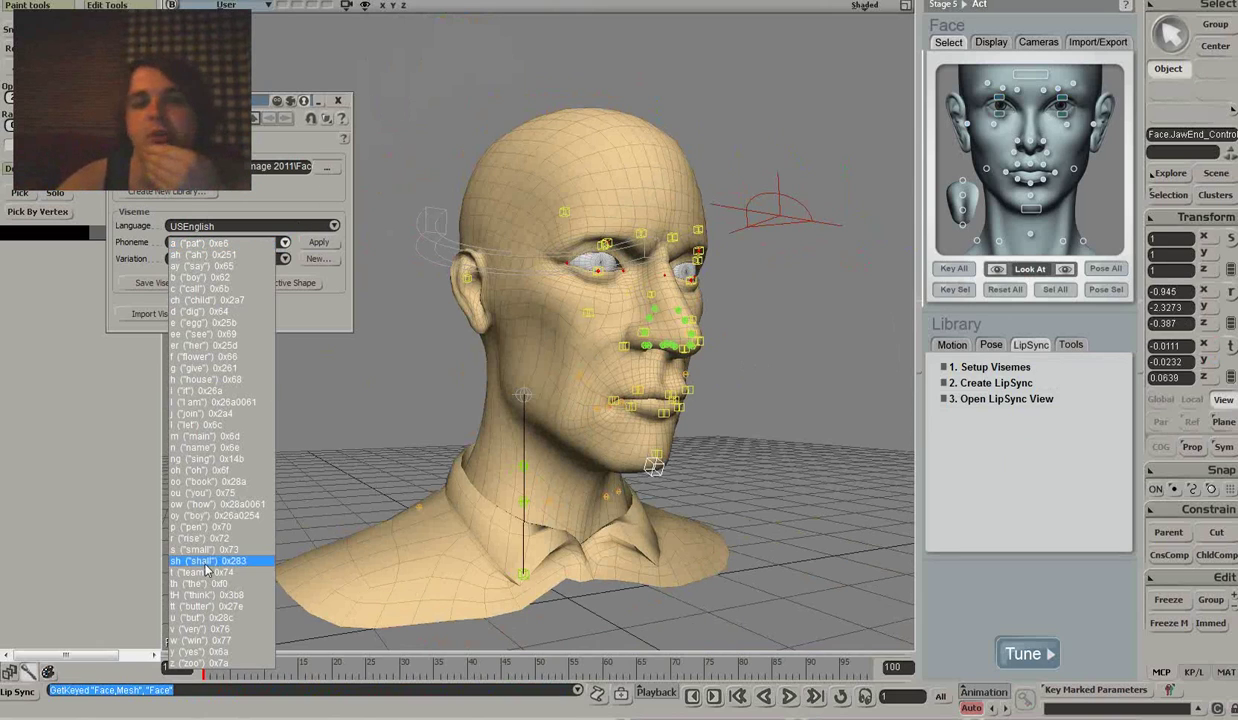
pyautogui.click(340, 103)
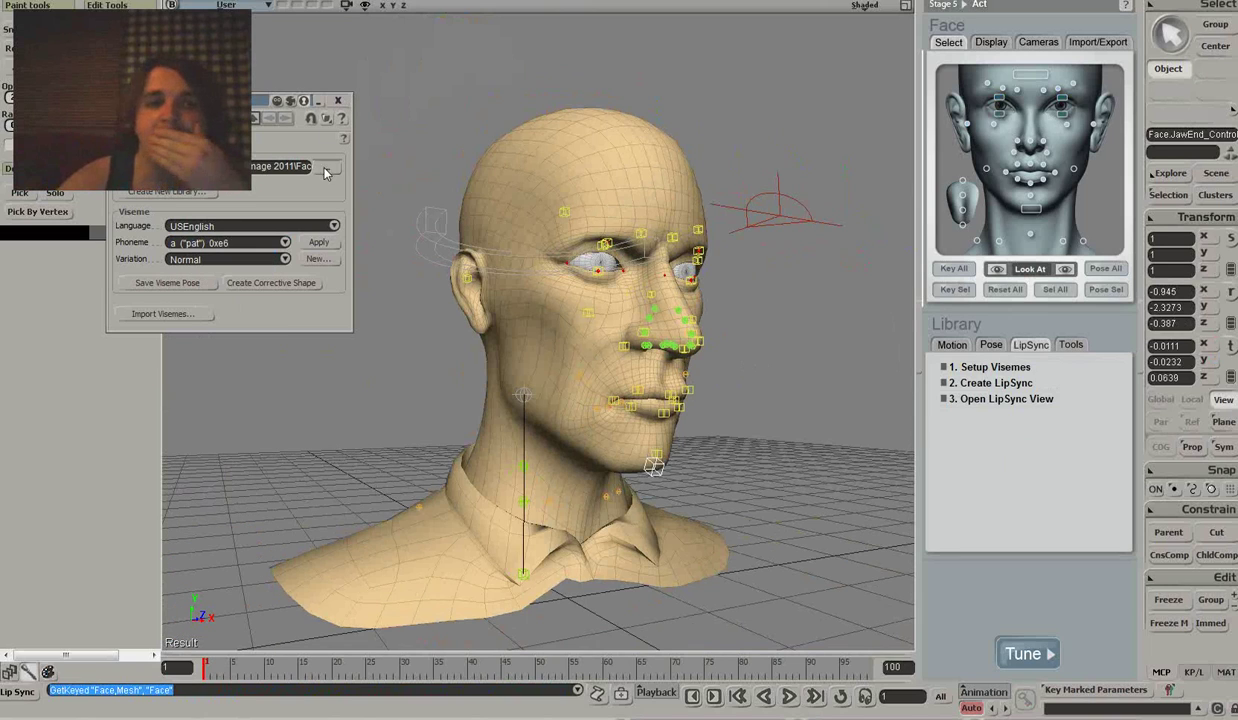
pyautogui.click(340, 103)
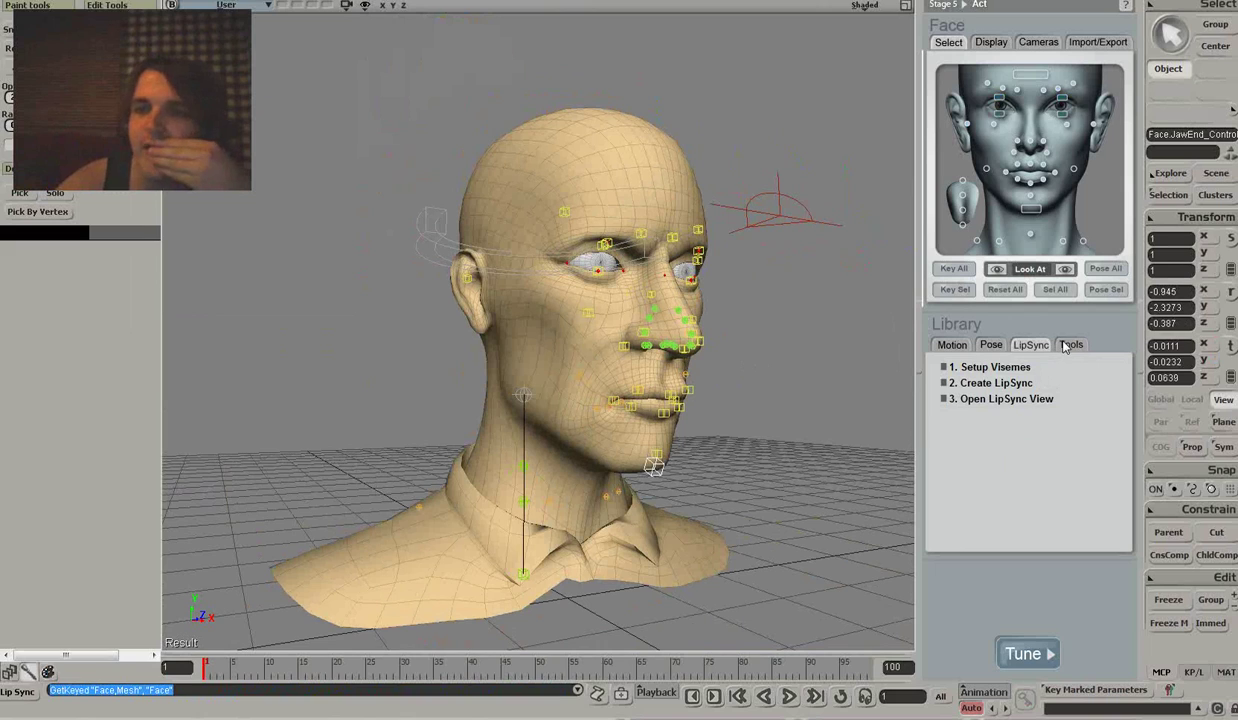
# - Look through the library's stored facial poses, lip-sync commands and animation tools
pyautogui.click(1068, 345)
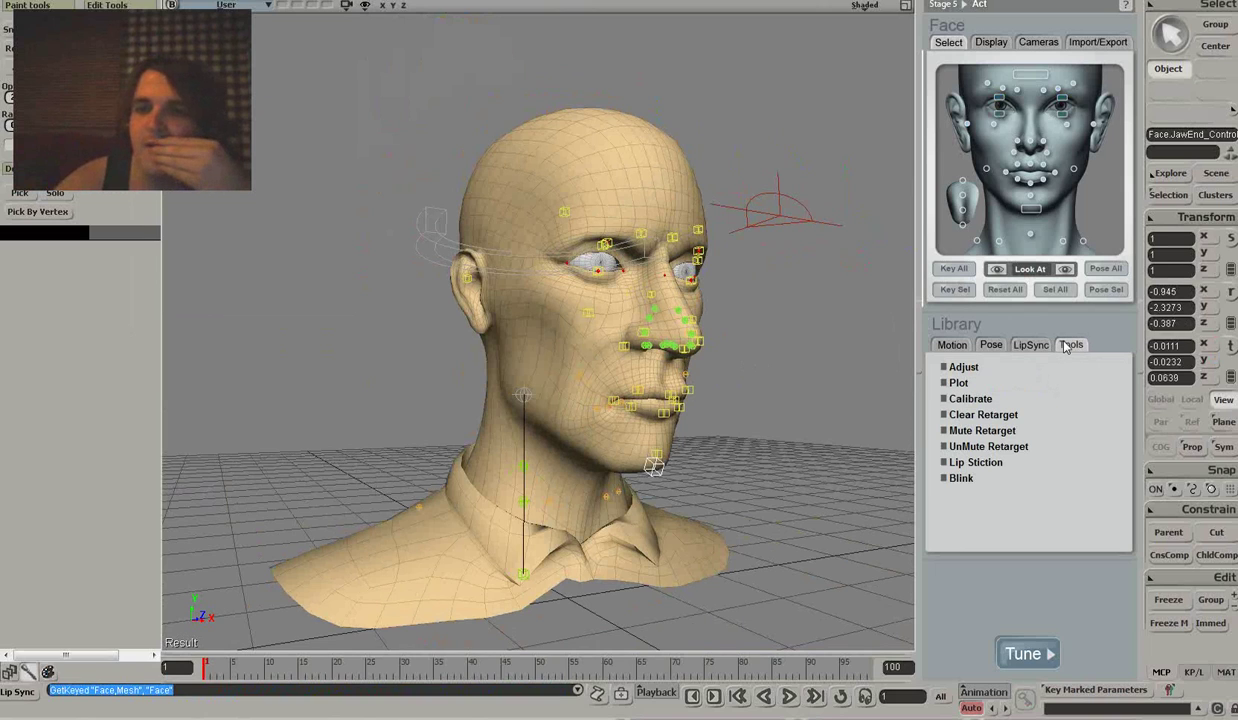
pyautogui.click(997, 347)
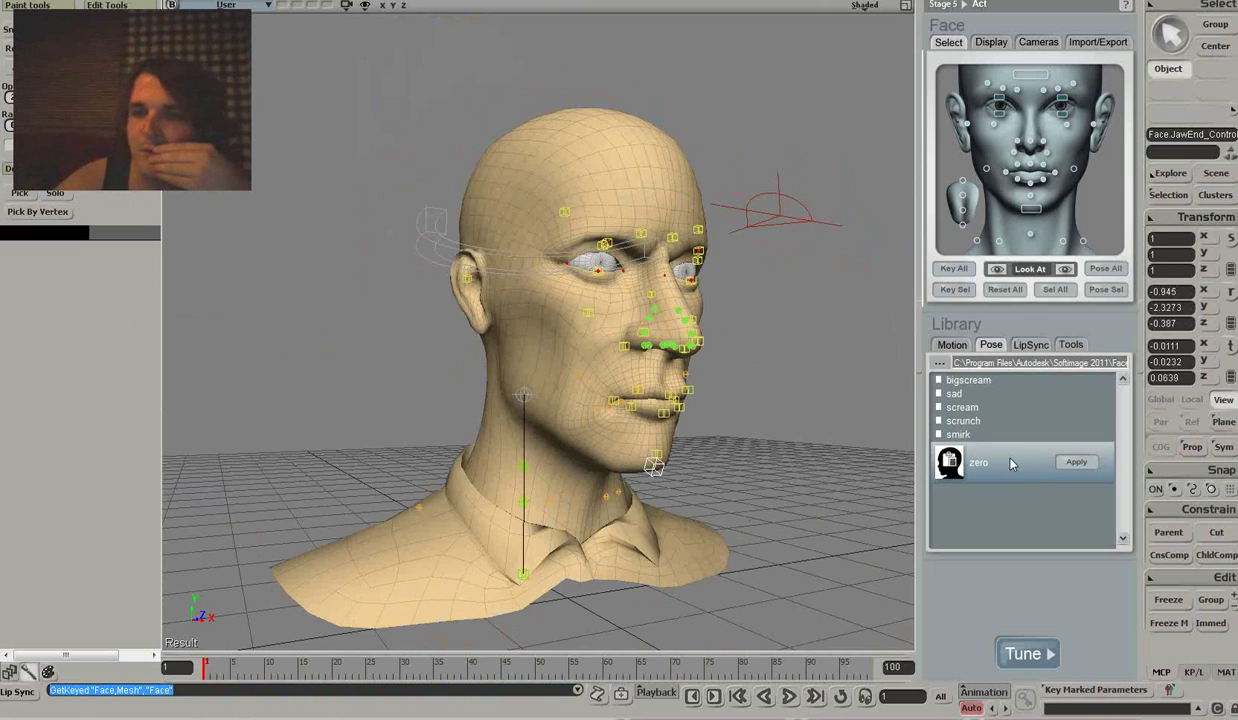
pyautogui.click(1006, 478)
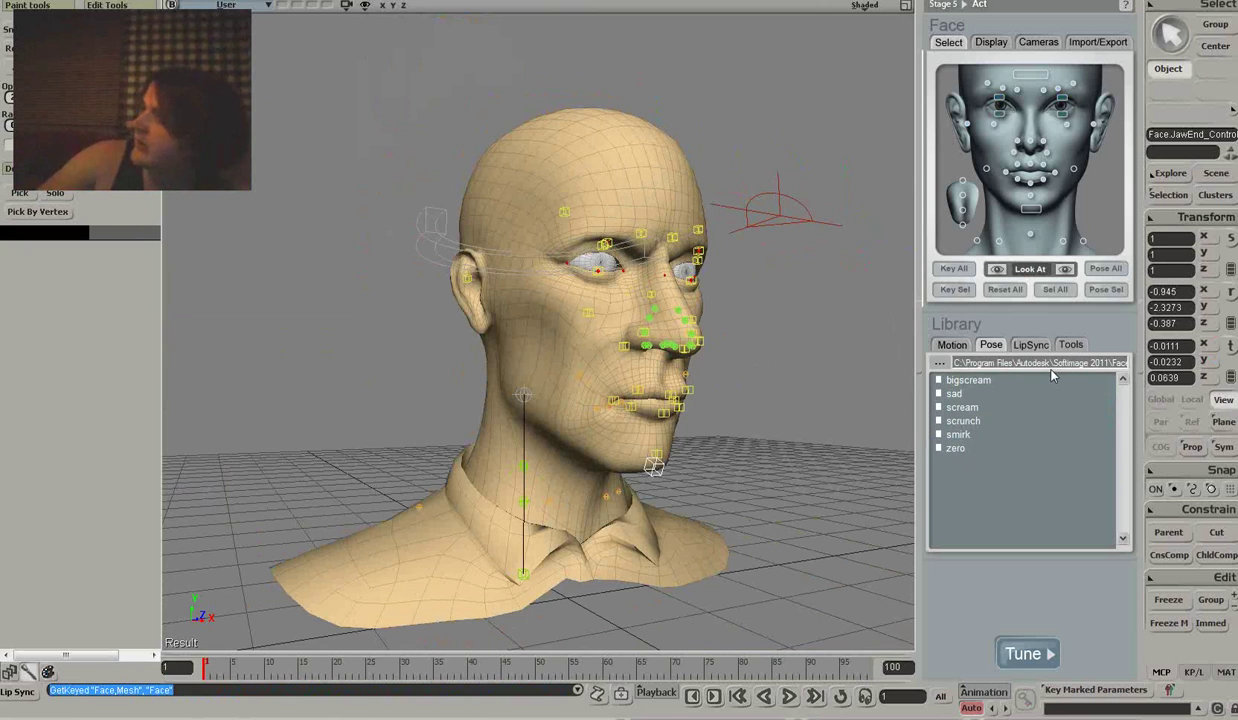
pyautogui.moveTo(1002, 488)
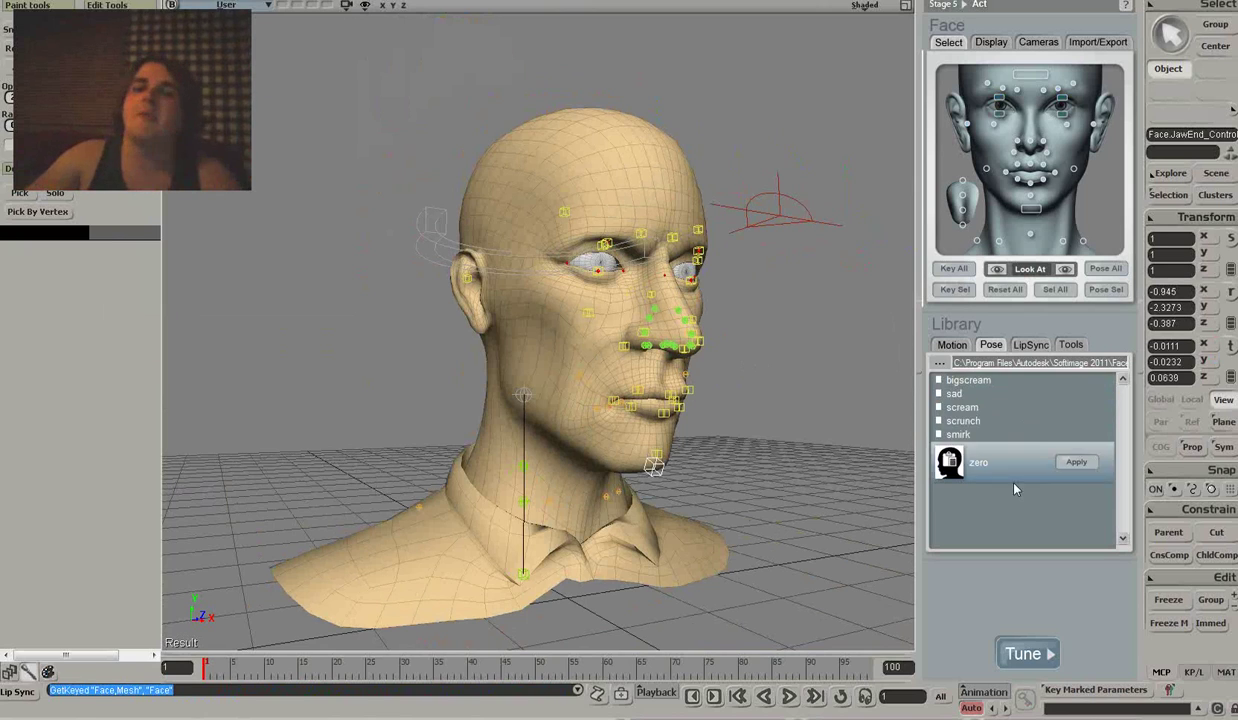
pyautogui.click(1033, 347)
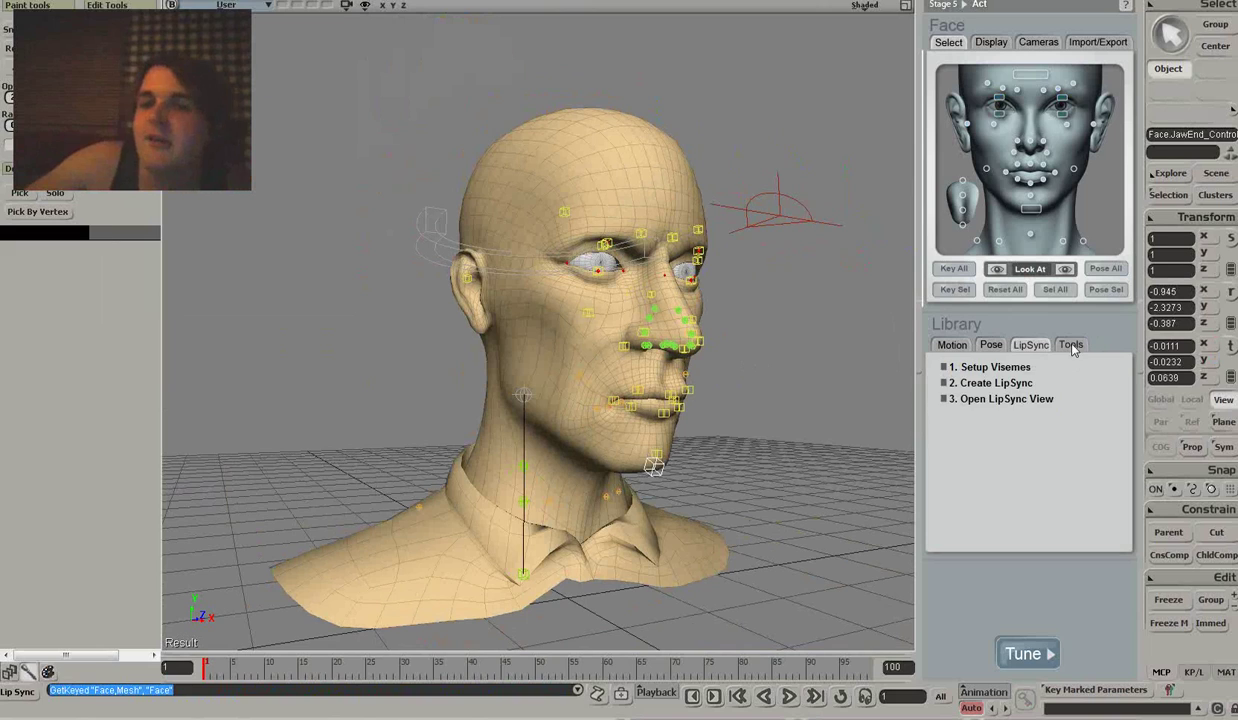
pyautogui.click(1071, 346)
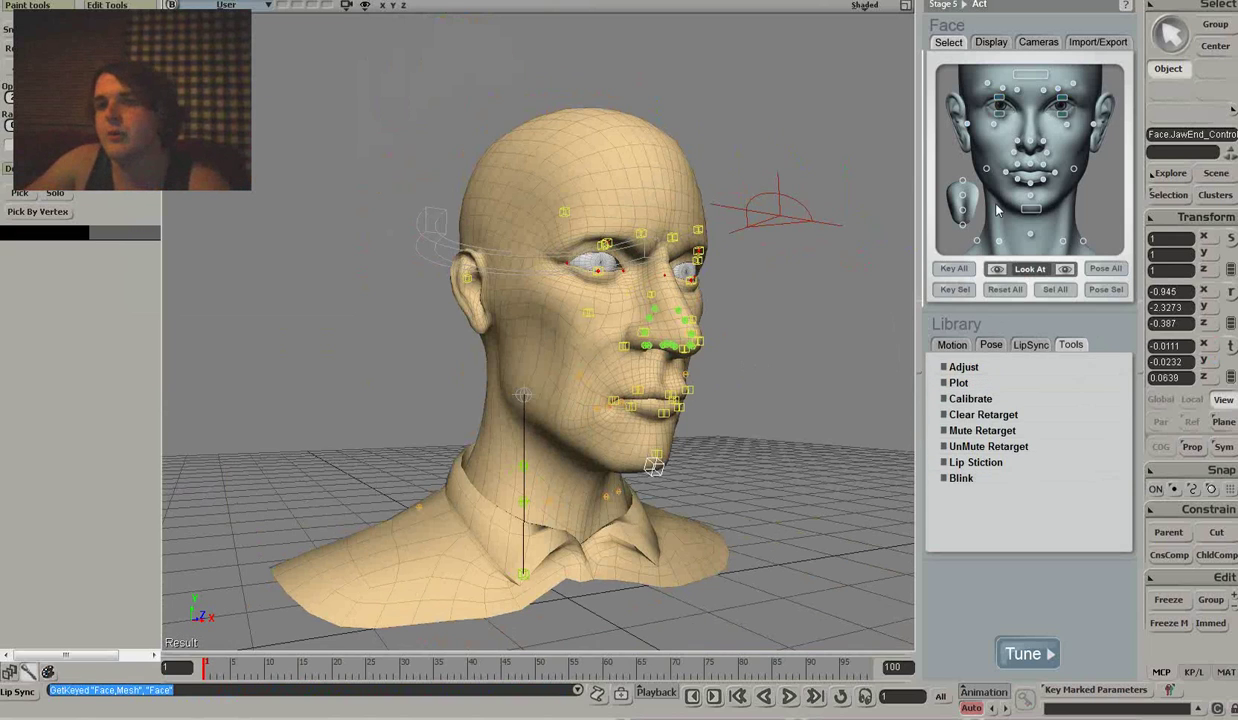
# - Try hiding all facial controls on the head and show them again
pyautogui.click(991, 44)
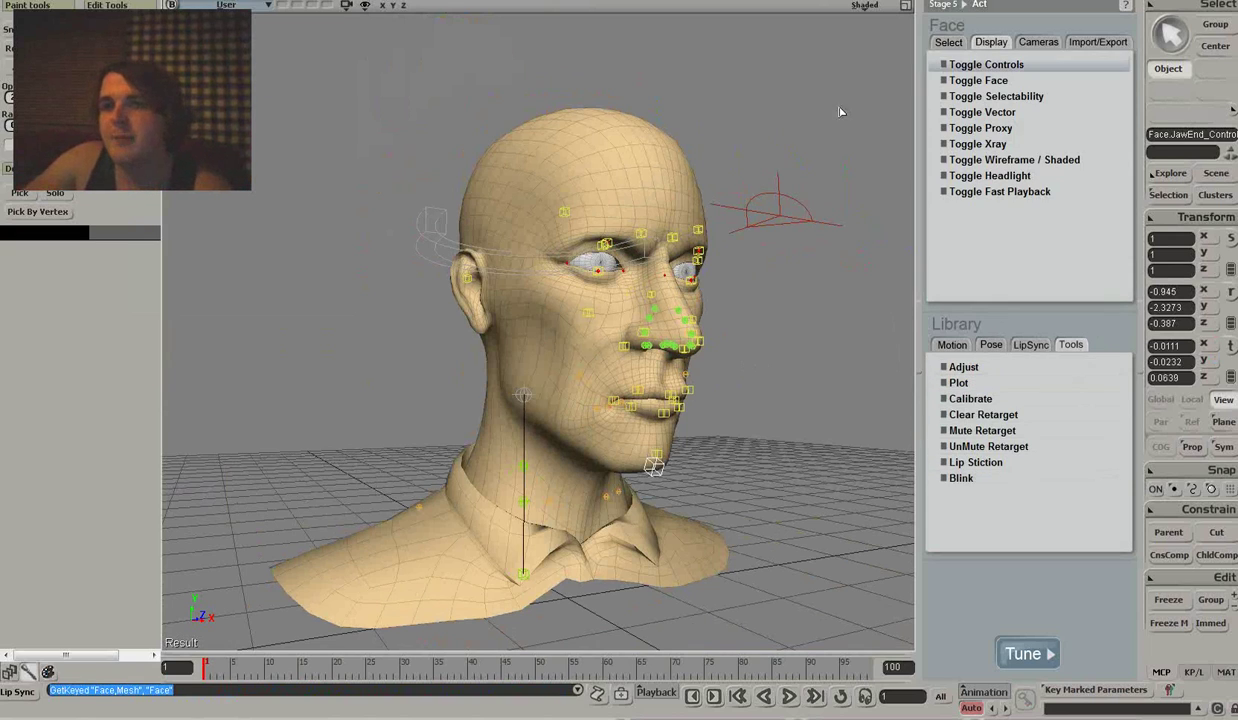
pyautogui.click(978, 64)
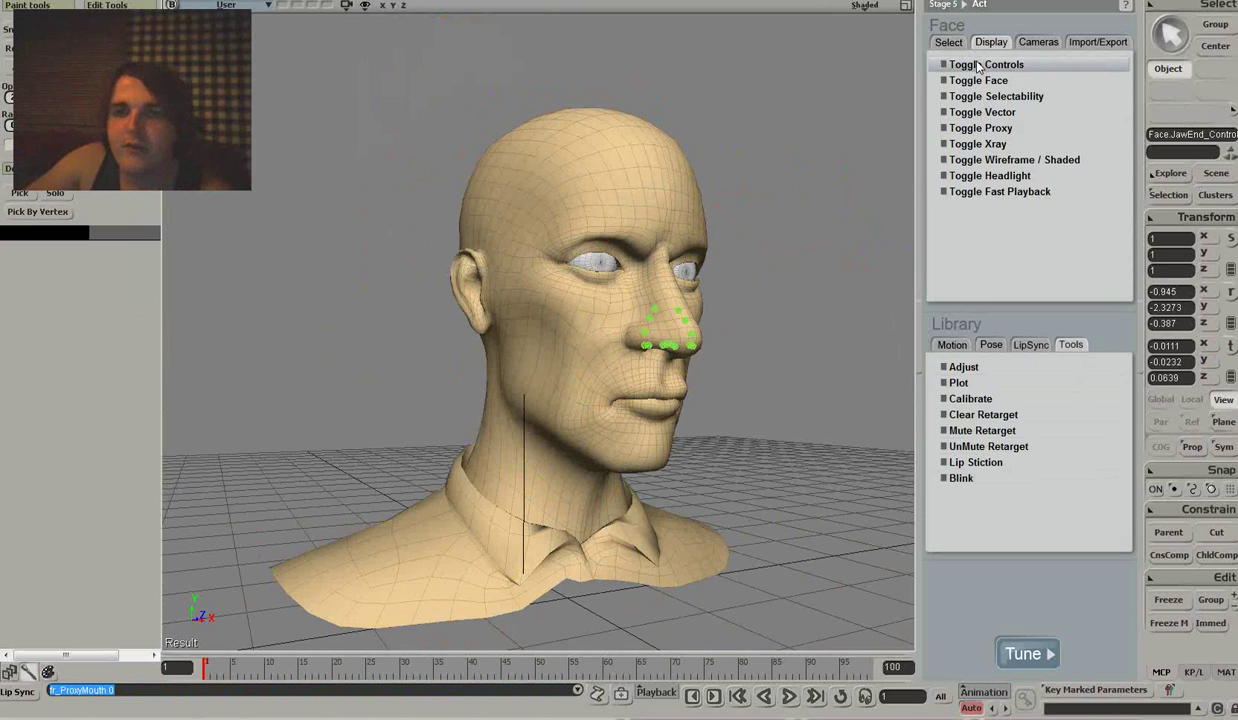
pyautogui.click(978, 64)
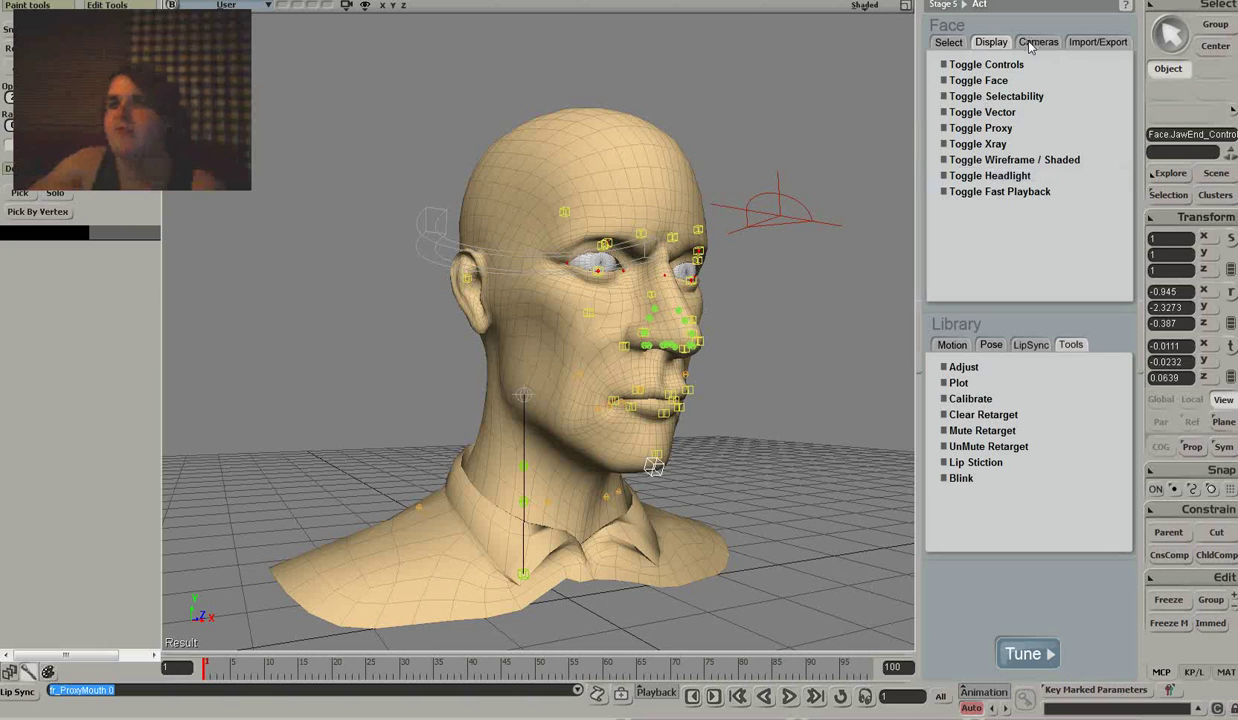
# - View the head through the eyes, mouth, left side and face cameras, and return to the User view
pyautogui.click(1036, 43)
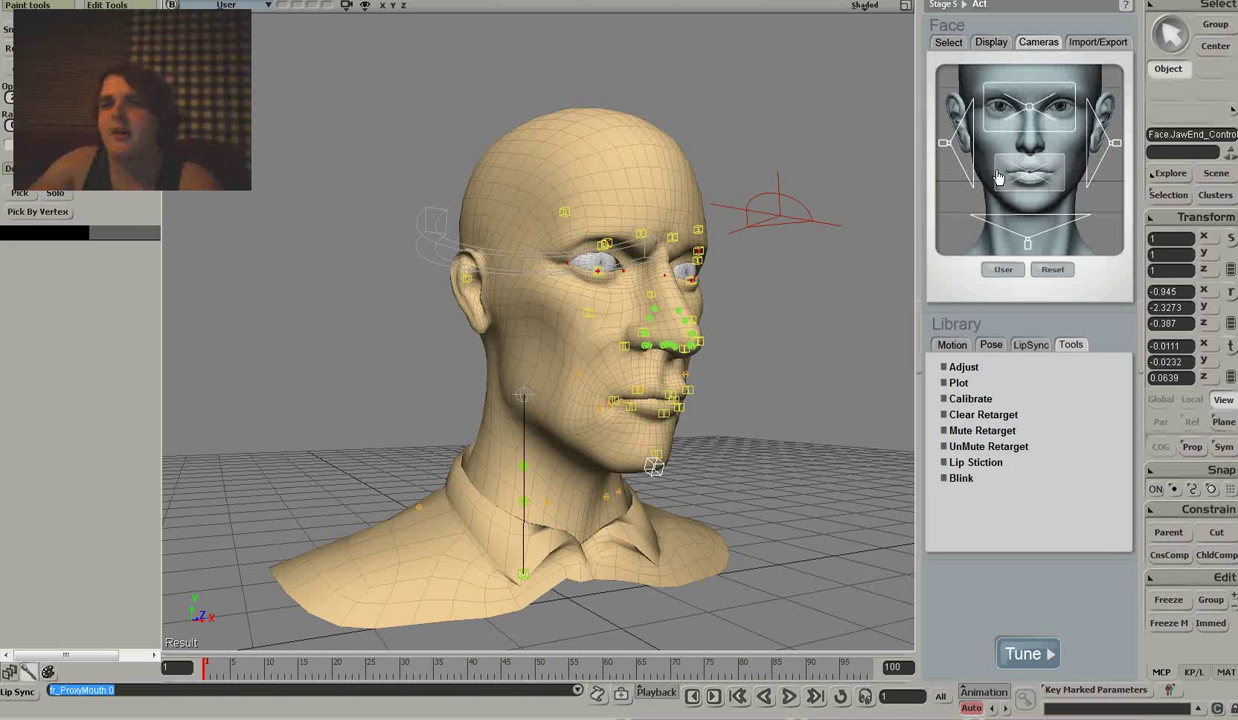
pyautogui.click(1015, 113)
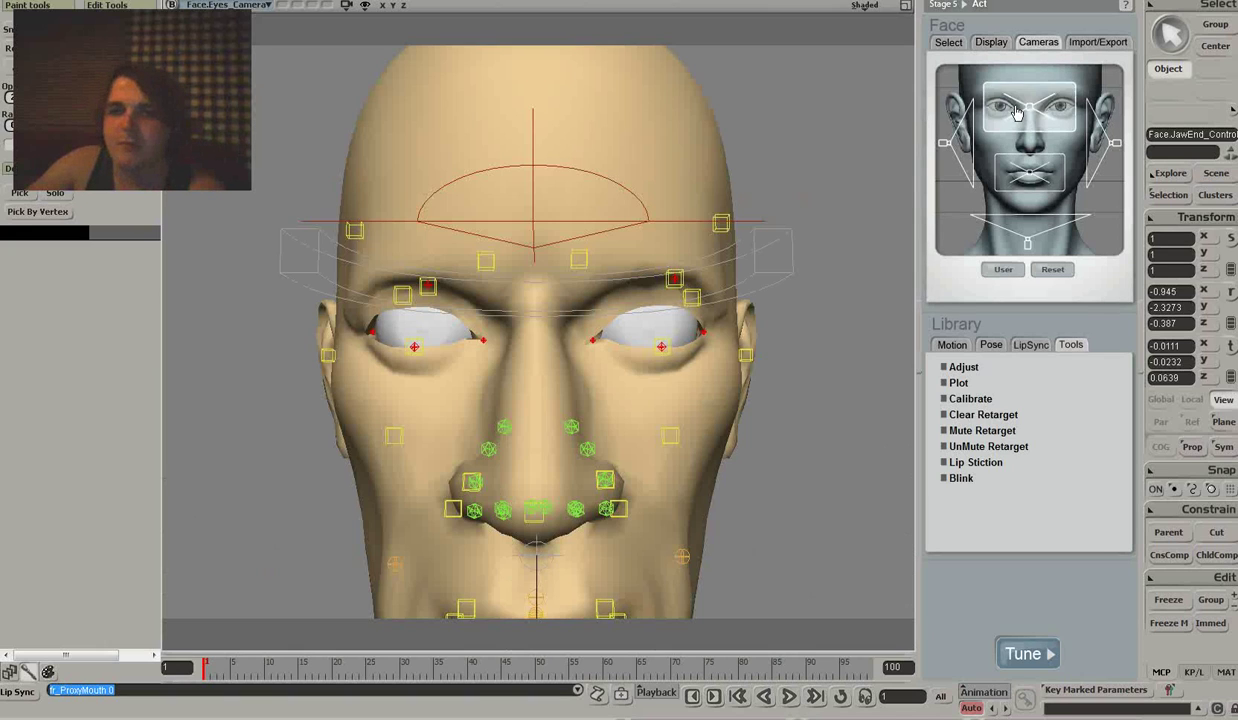
pyautogui.click(986, 168)
pyautogui.click(1004, 173)
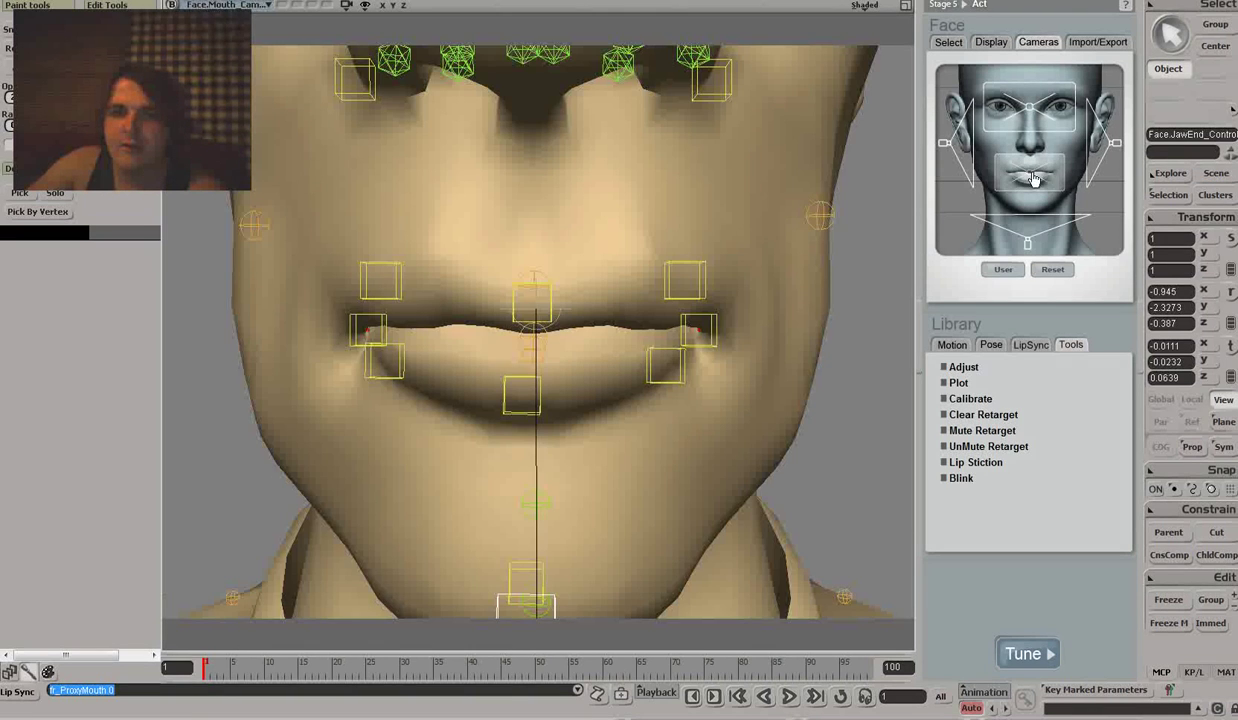
pyautogui.click(1097, 162)
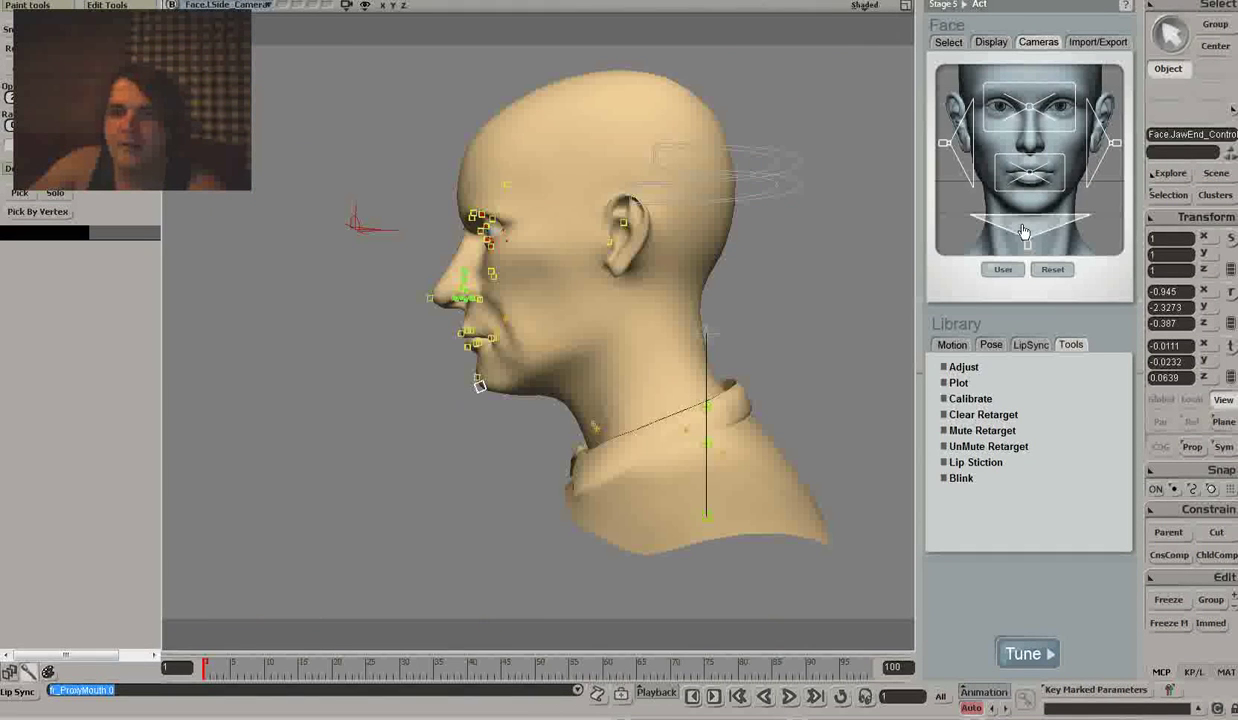
pyautogui.click(1000, 222)
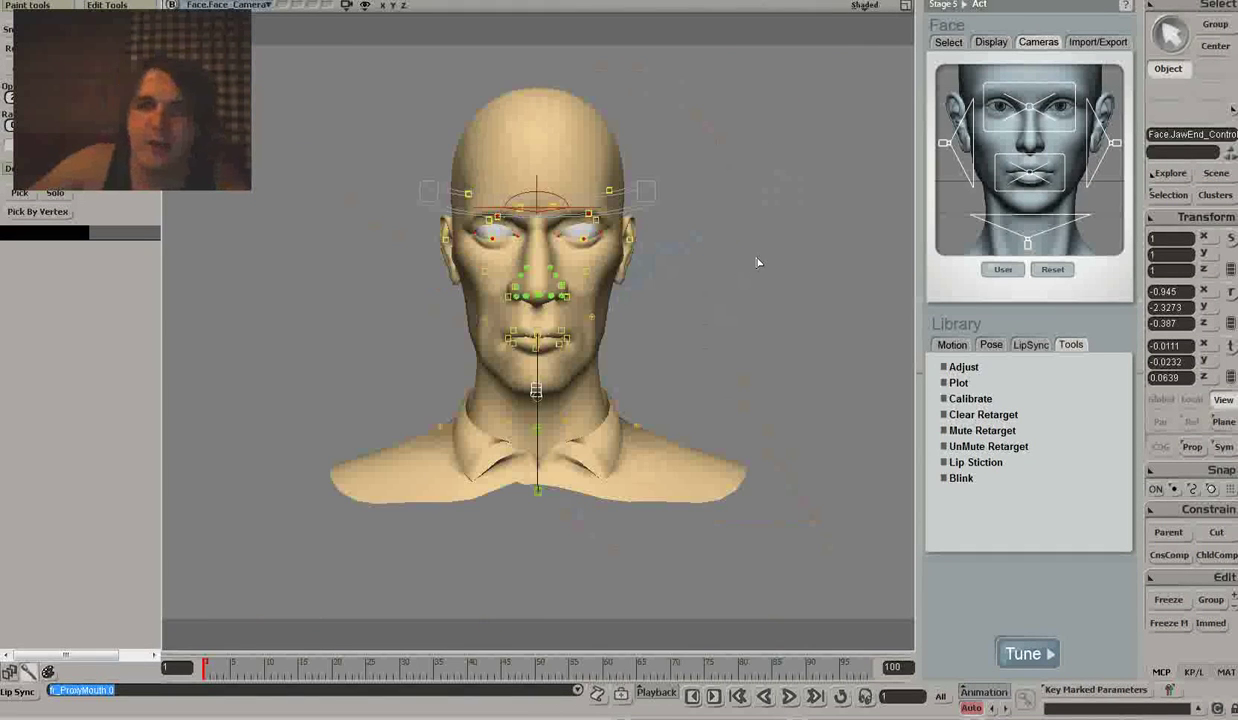
pyautogui.moveTo(755, 271)
pyautogui.mouseDown(button='middle')
pyautogui.moveTo(782, 263)
pyautogui.moveTo(746, 260)
pyautogui.moveTo(756, 263)
pyautogui.mouseUp(button='middle')
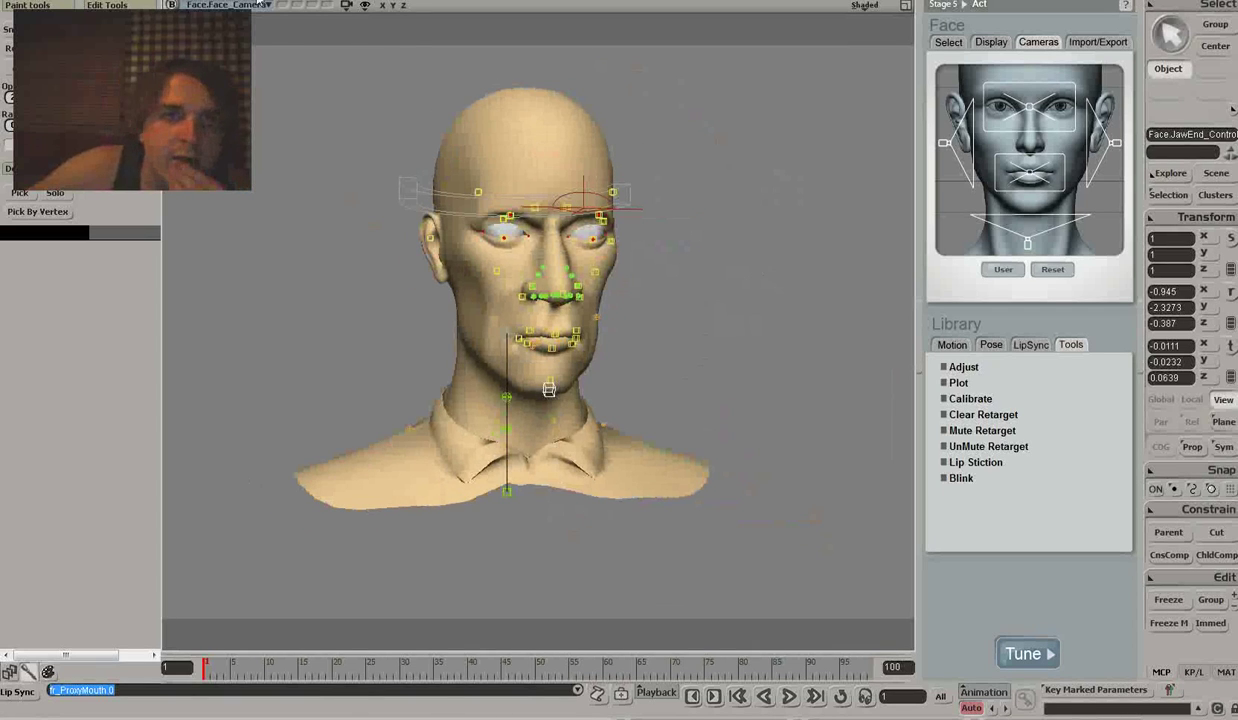
pyautogui.click(263, 5)
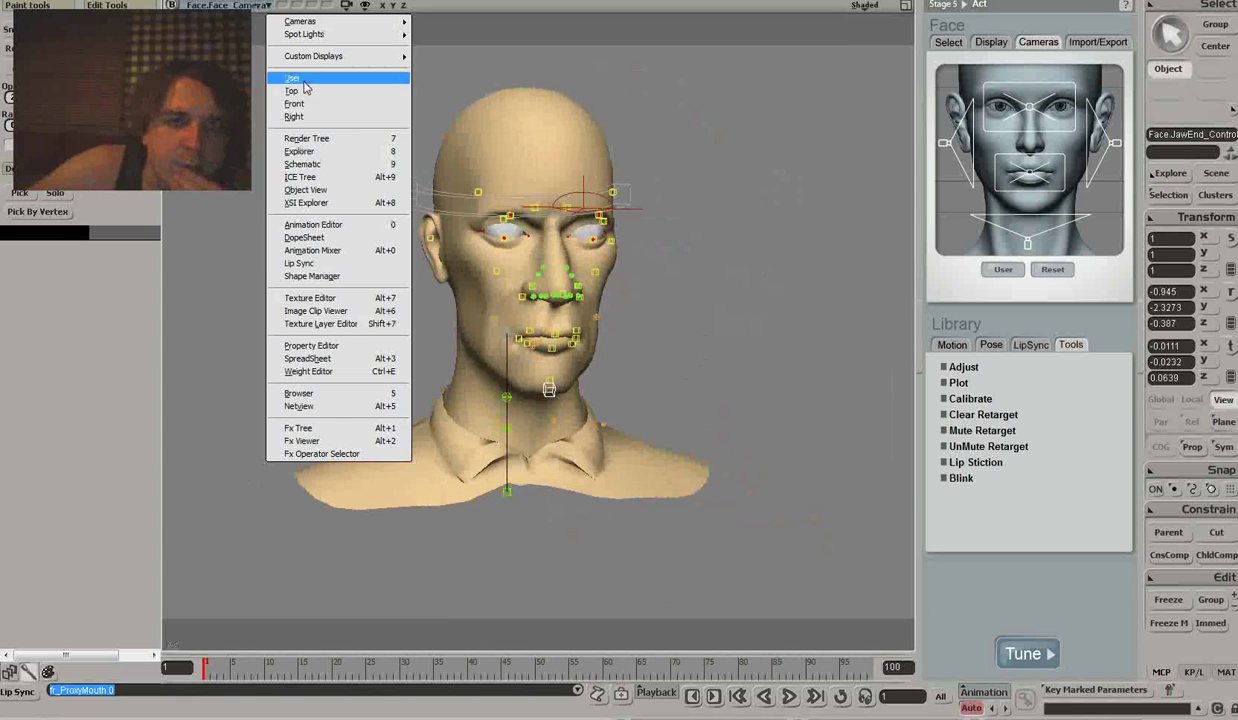
pyautogui.click(300, 90)
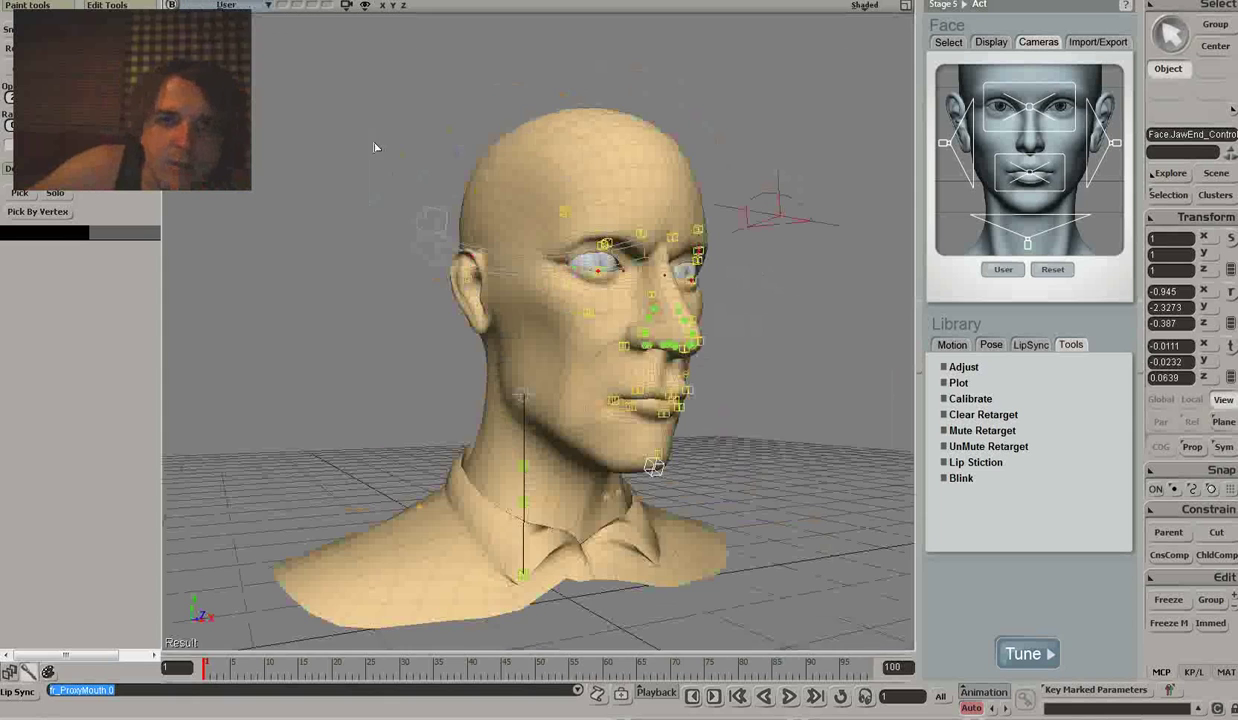
# - Check the import and export options, and proceed from the Act stage to the Tune stage
pyautogui.click(1085, 44)
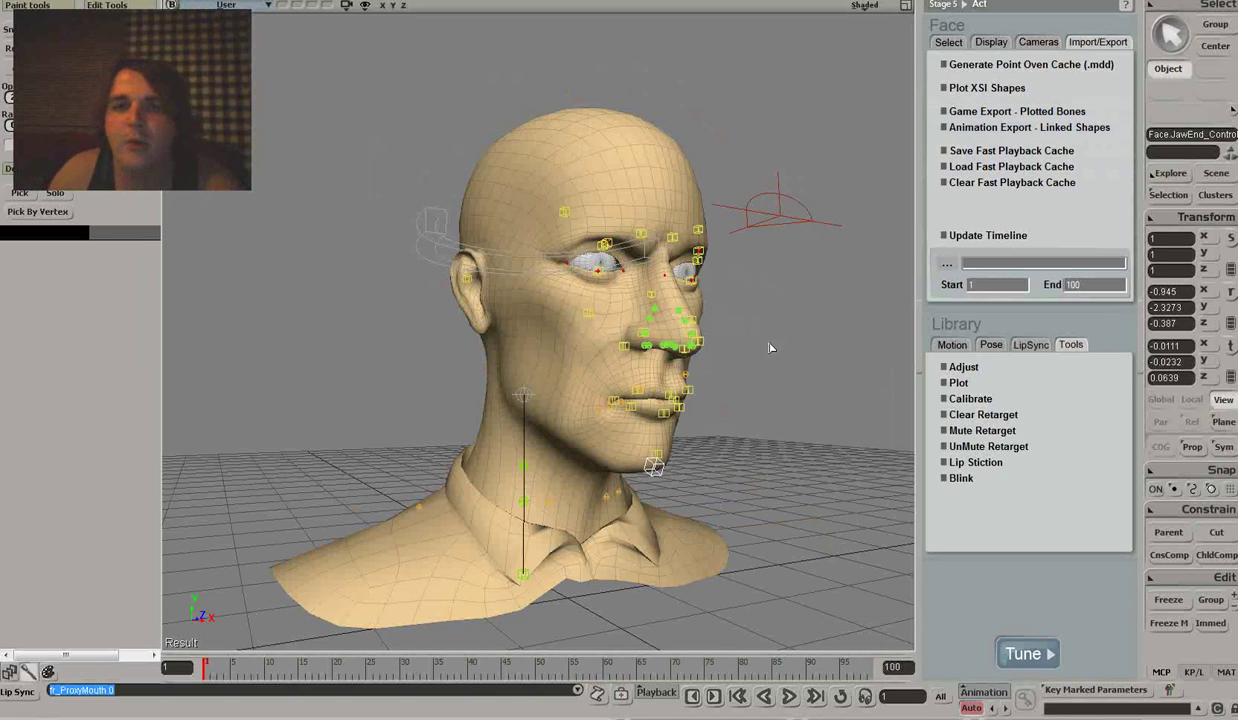
pyautogui.press('s')
pyautogui.moveTo(744, 339)
pyautogui.mouseDown(button='right')
pyautogui.moveTo(716, 353)
pyautogui.moveTo(749, 351)
pyautogui.mouseUp(button='right')
pyautogui.moveTo(749, 351); pyautogui.dragTo(760, 356, button='middle')
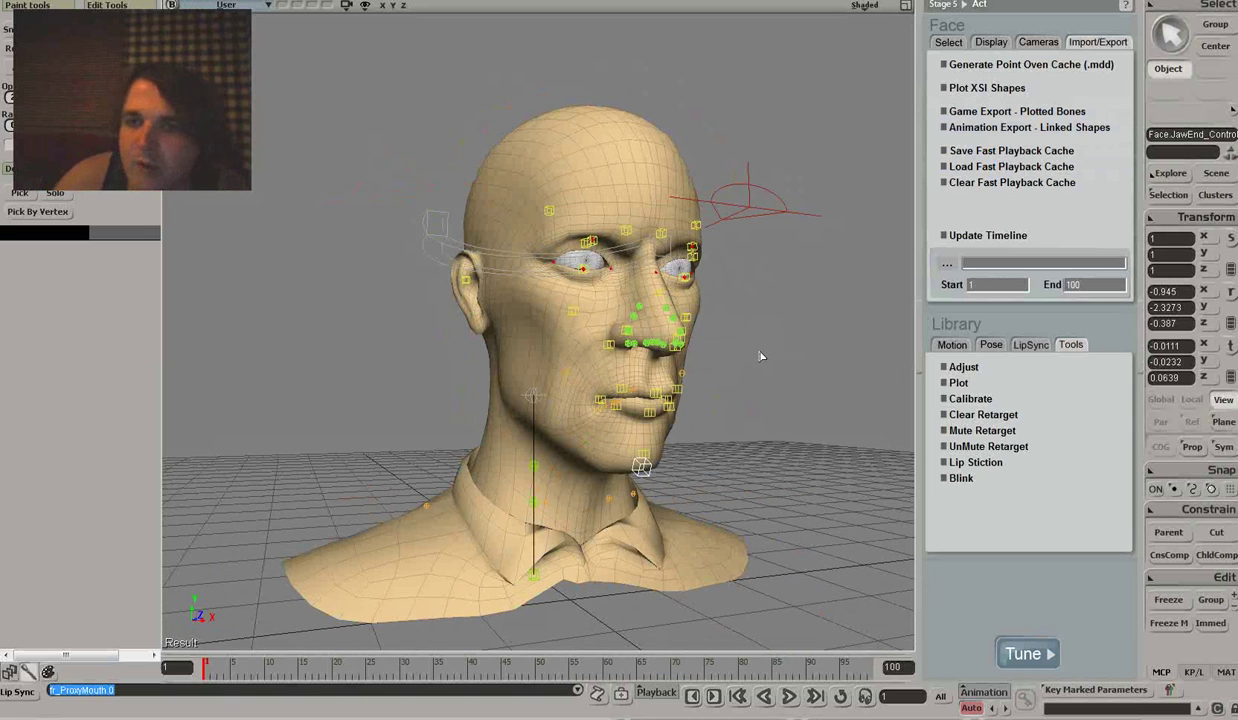
pyautogui.click(1044, 656)
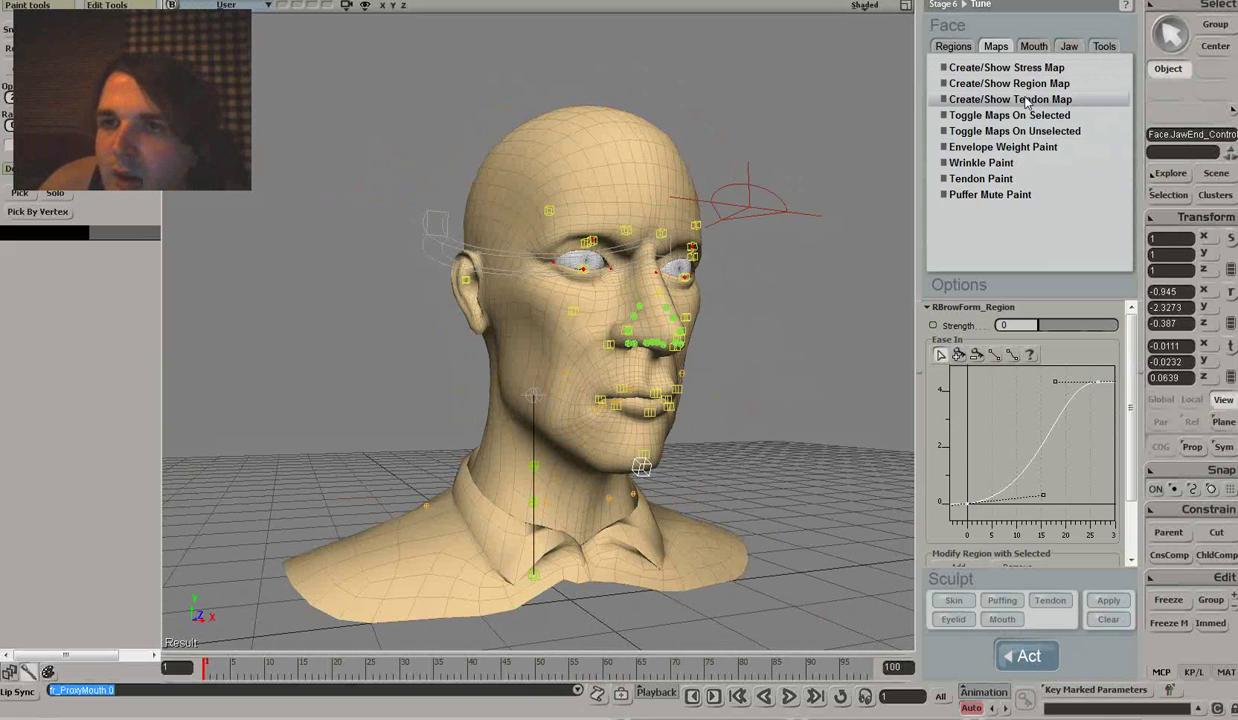
# - Pick the right forehead region to open its strength and ease-in options, and view the face from its other side
pyautogui.click(962, 47)
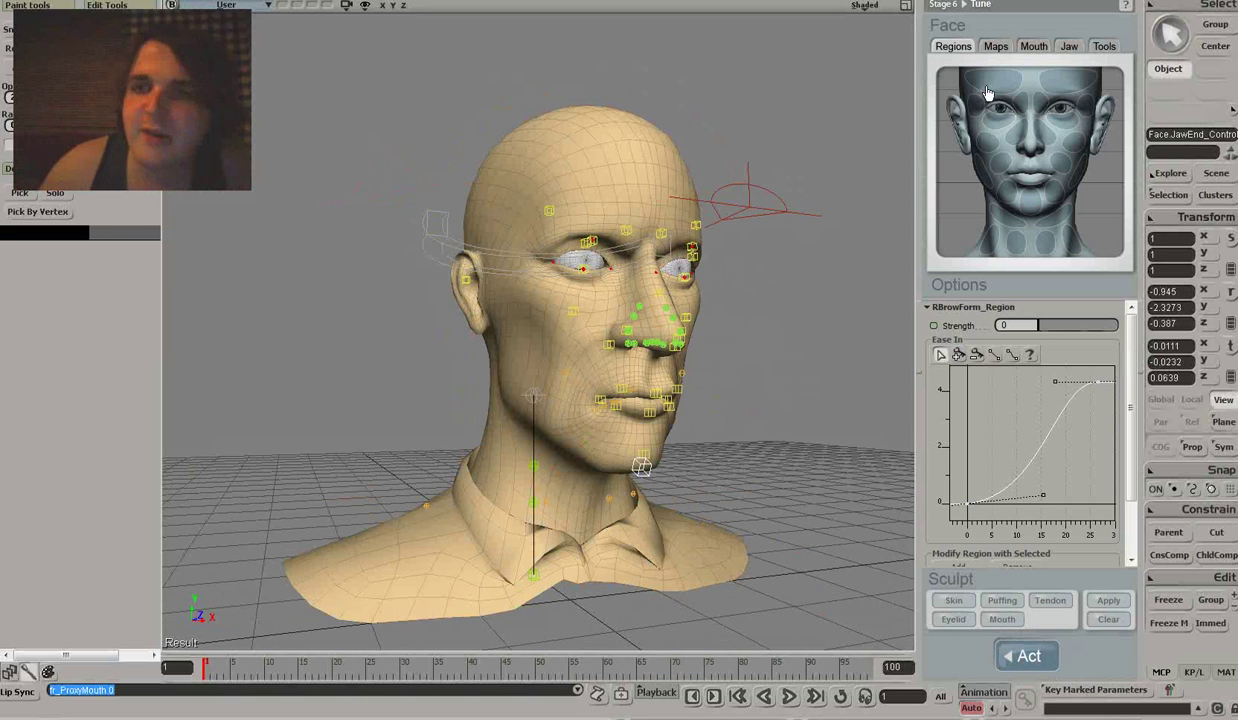
pyautogui.click(968, 100)
pyautogui.moveTo(813, 268); pyautogui.dragTo(785, 293, button='right')
pyautogui.moveTo(785, 293); pyautogui.dragTo(804, 232, button='middle')
pyautogui.moveTo(804, 232); pyautogui.dragTo(872, 222, button='right')
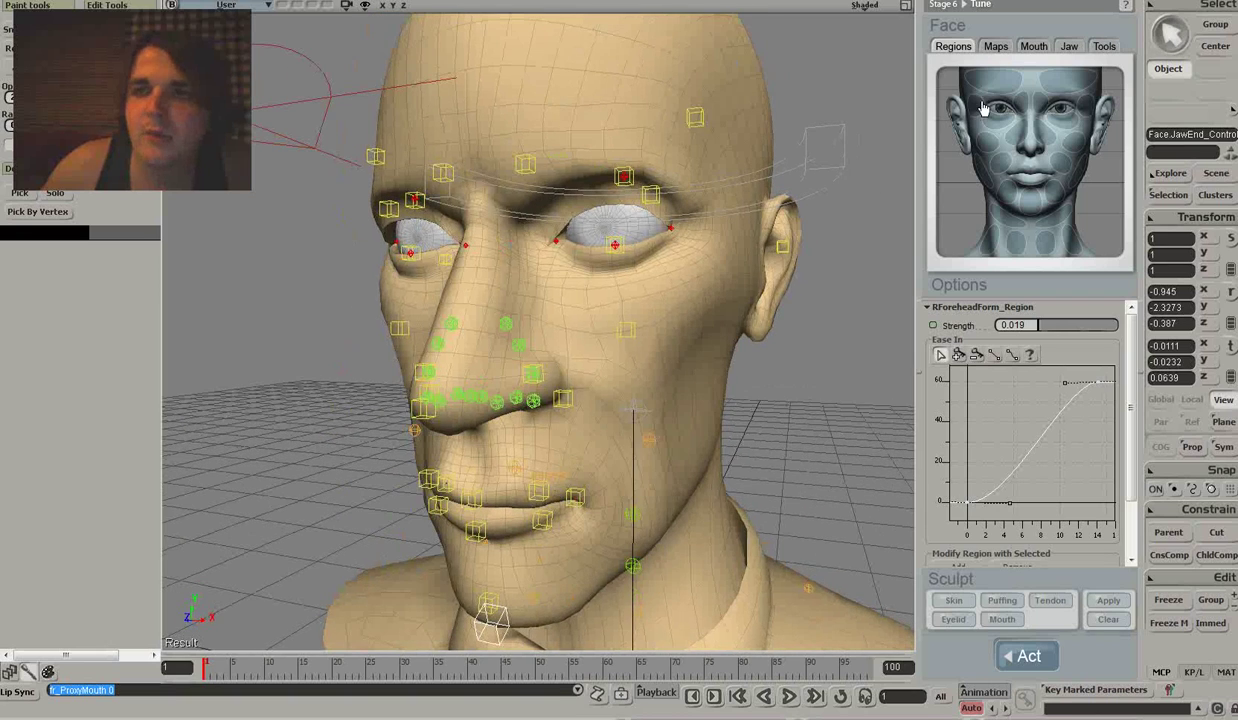
# - Show the wrinkle paint map on the head and examine it from the front and side
pyautogui.click(996, 47)
pyautogui.click(1005, 162)
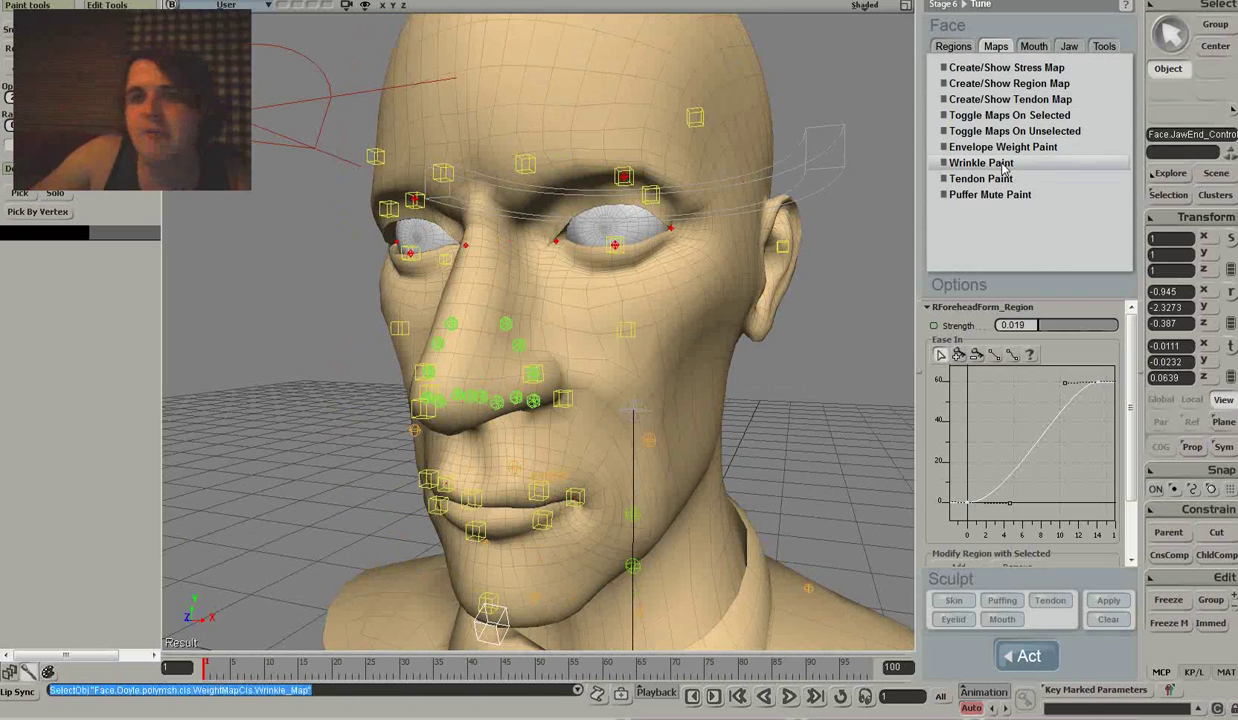
pyautogui.moveTo(840, 228)
pyautogui.mouseDown(button='middle')
pyautogui.moveTo(669, 240)
pyautogui.moveTo(699, 245)
pyautogui.moveTo(712, 243)
pyautogui.moveTo(671, 221)
pyautogui.moveTo(708, 240)
pyautogui.moveTo(657, 244)
pyautogui.moveTo(681, 234)
pyautogui.mouseUp(button='middle')
pyautogui.moveTo(460, 175); pyautogui.dragTo(520, 175, button='middle')
pyautogui.moveTo(612, 194)
pyautogui.mouseDown(button='middle')
pyautogui.moveTo(530, 192)
pyautogui.moveTo(608, 199)
pyautogui.mouseUp(button='middle')
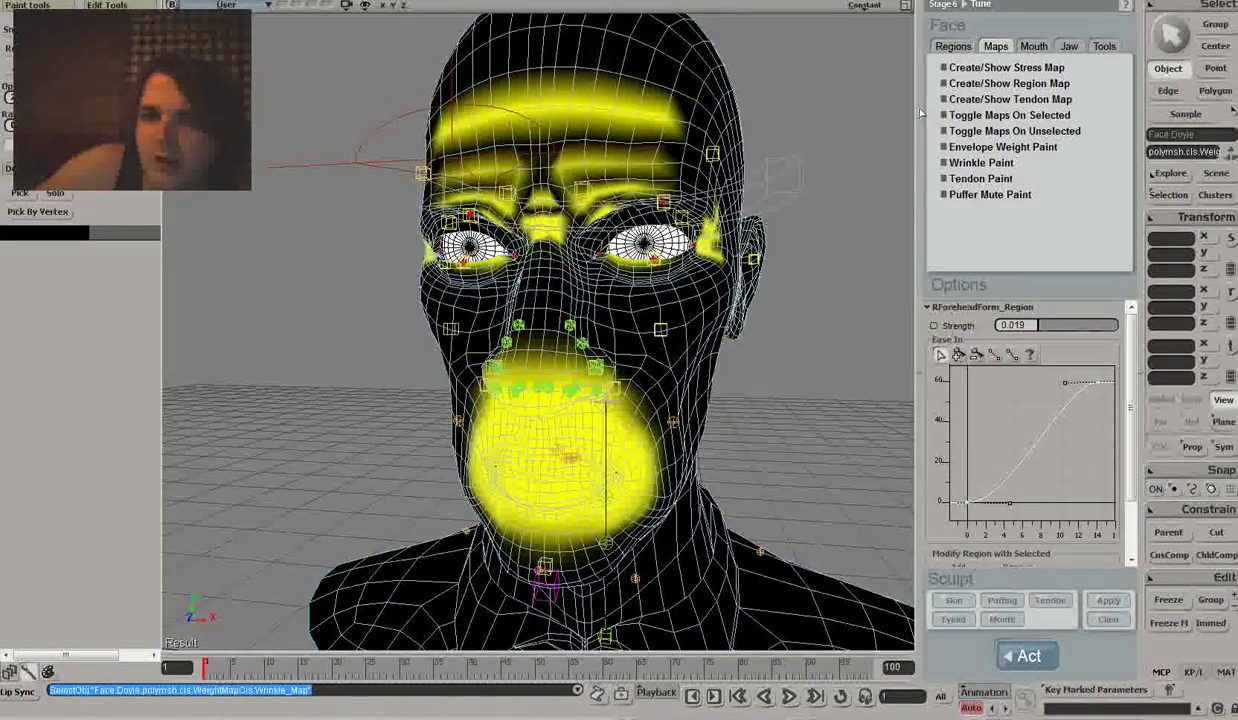
pyautogui.moveTo(786, 172); pyautogui.dragTo(817, 154, button='middle')
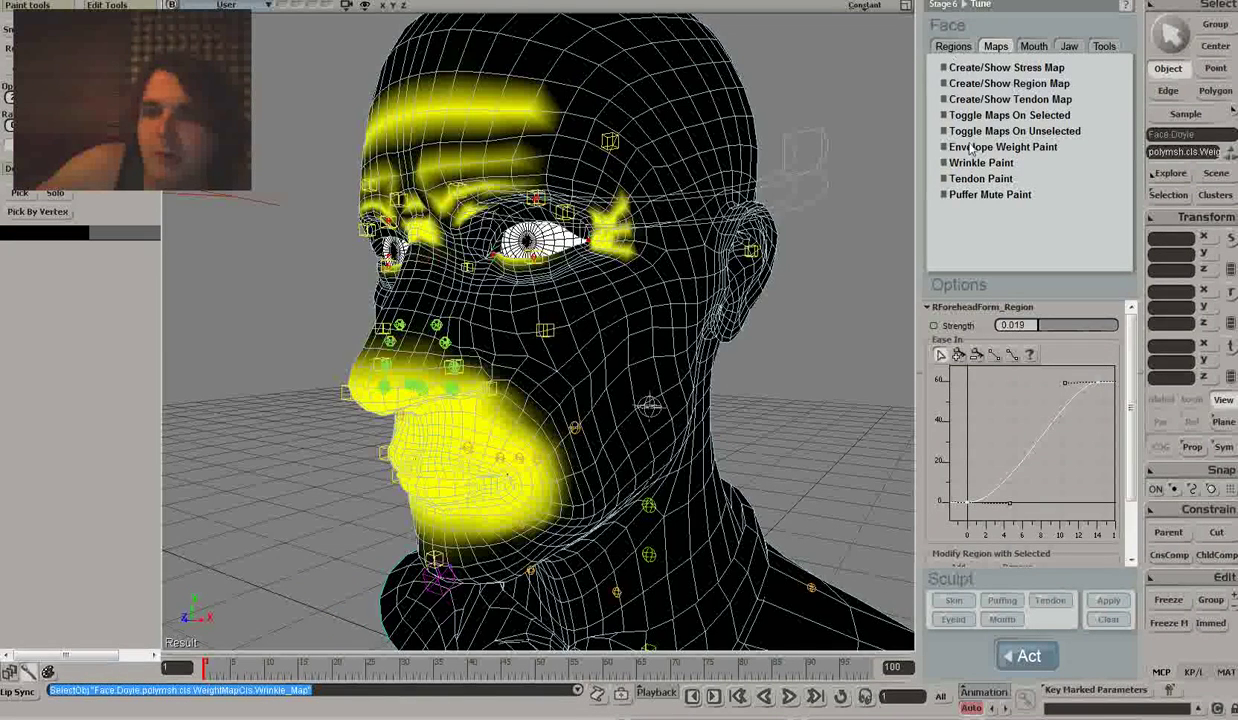
# - Return to the Act stage and select the four outer brow and forehead controls on both sides of the face
pyautogui.click(1020, 655)
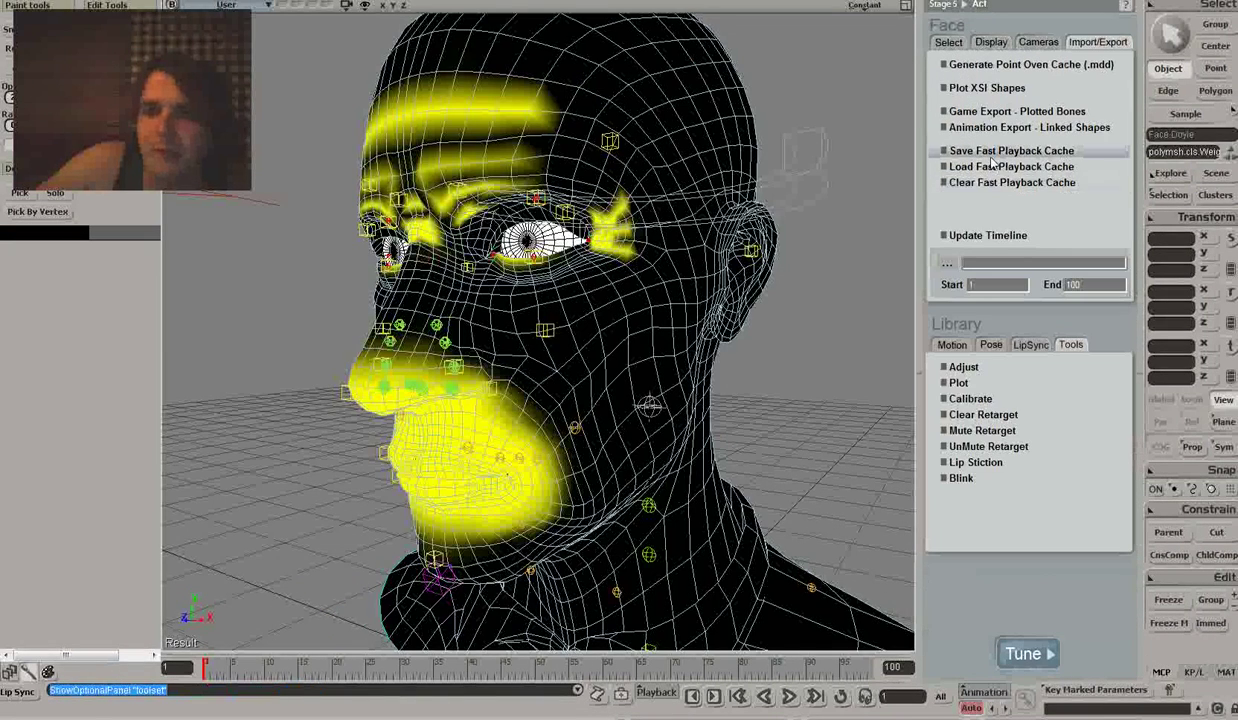
pyautogui.click(948, 41)
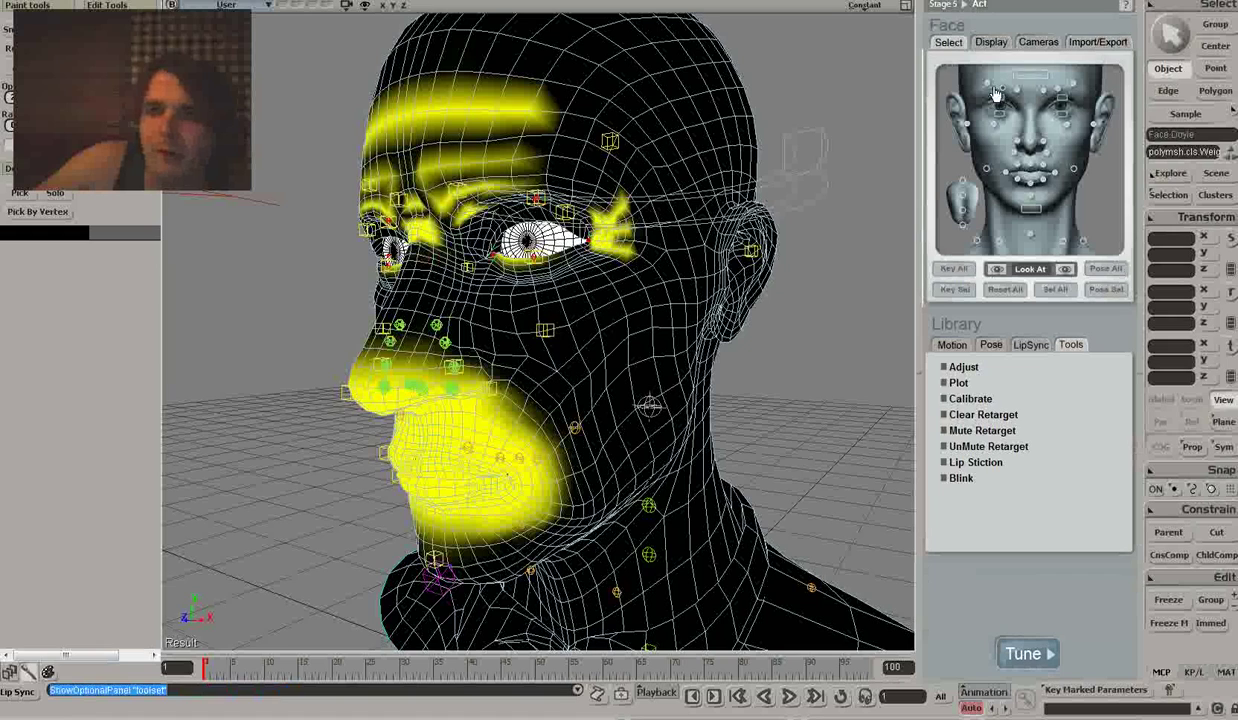
pyautogui.press('Escape')
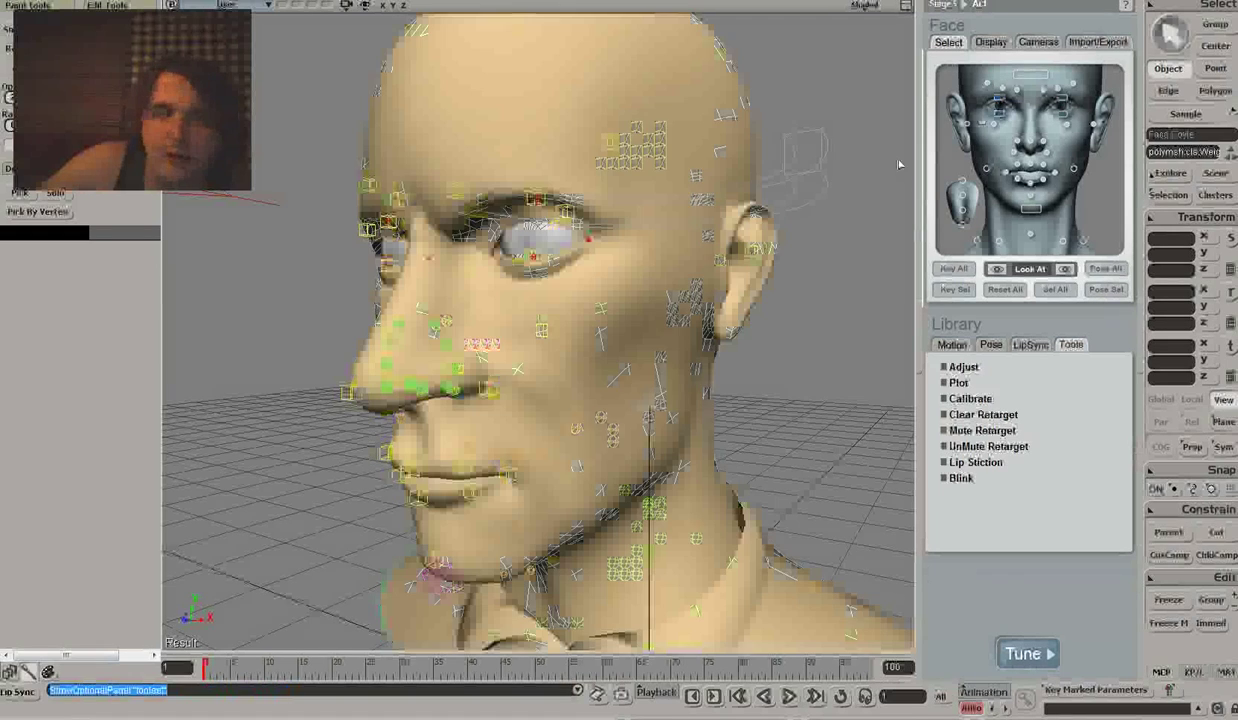
pyautogui.click(987, 86)
pyautogui.keyDown('shift'); pyautogui.click(1056, 94); pyautogui.keyUp('shift')
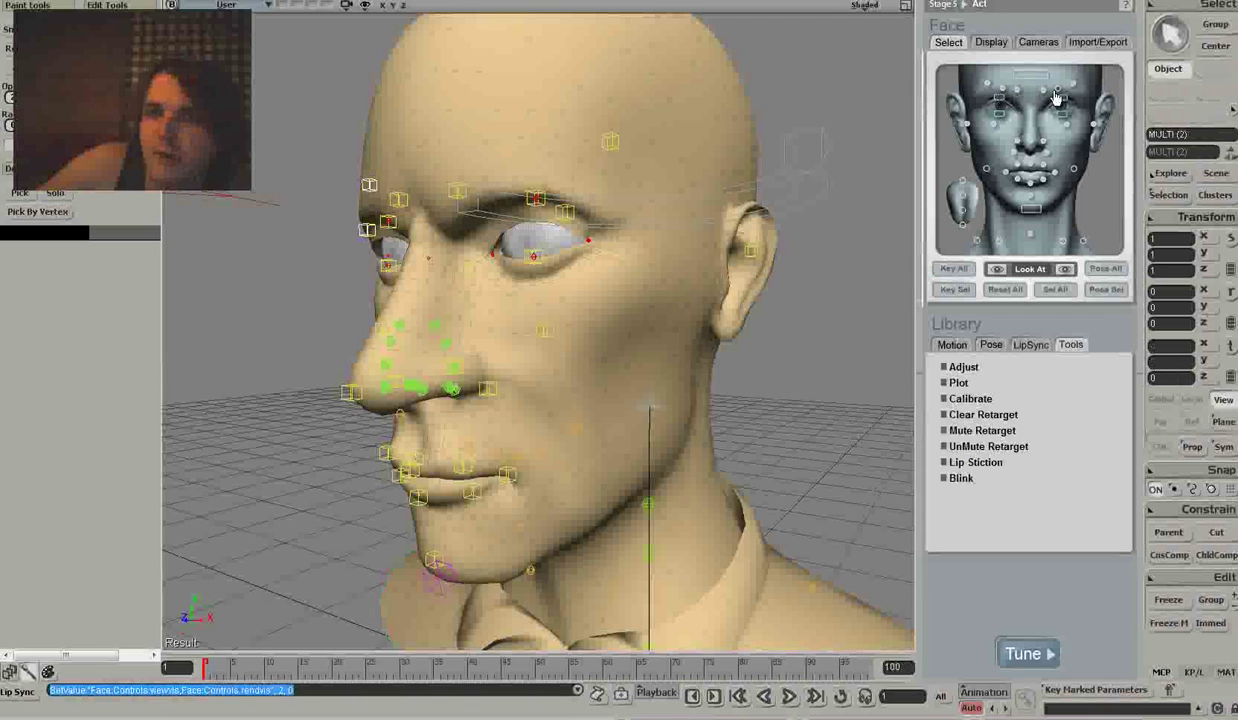
pyautogui.keyDown('shift'); pyautogui.click(1073, 85); pyautogui.keyUp('shift')
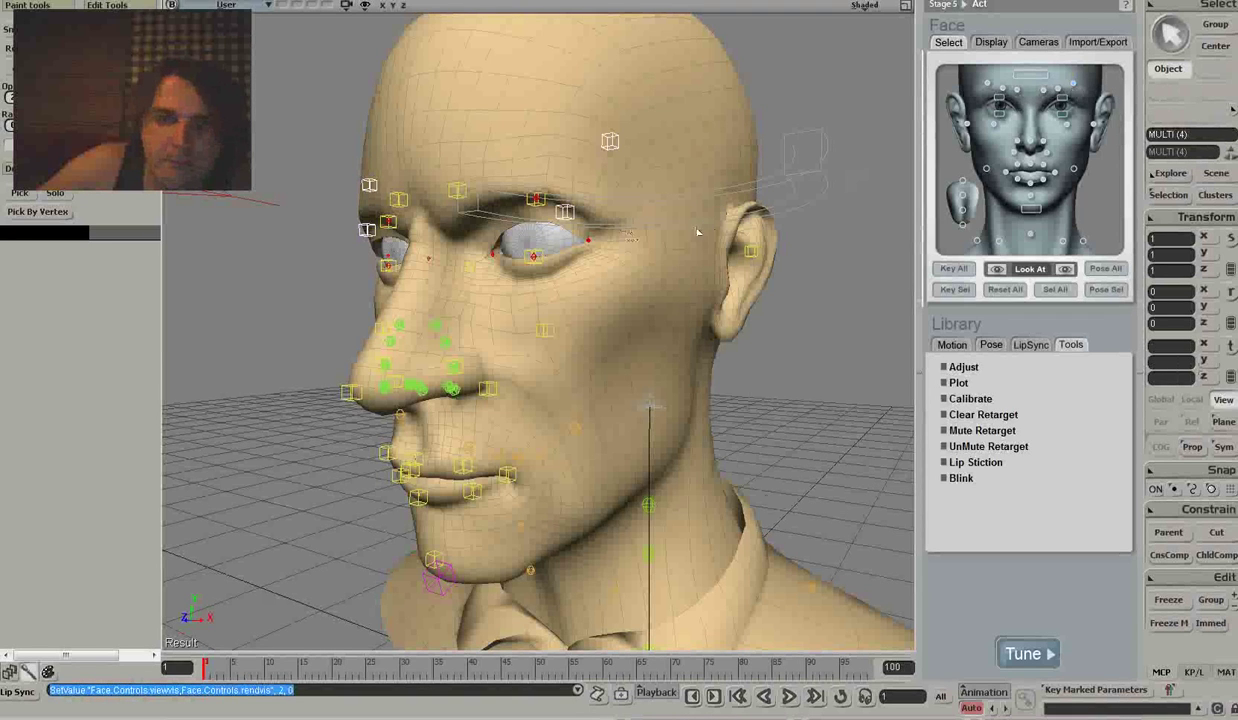
# - Try raising and shifting the four selected brow and forehead controls, and undo the last move
pyautogui.press('v')
pyautogui.moveTo(472, 146); pyautogui.dragTo(468, 85)
pyautogui.press('s')
pyautogui.moveTo(520, 171); pyautogui.dragTo(565, 179, button='right')
pyautogui.moveTo(565, 178); pyautogui.dragTo(521, 178)
pyautogui.moveTo(521, 178); pyautogui.dragTo(512, 182, button='right')
pyautogui.hotkey('ctrl', 'z')
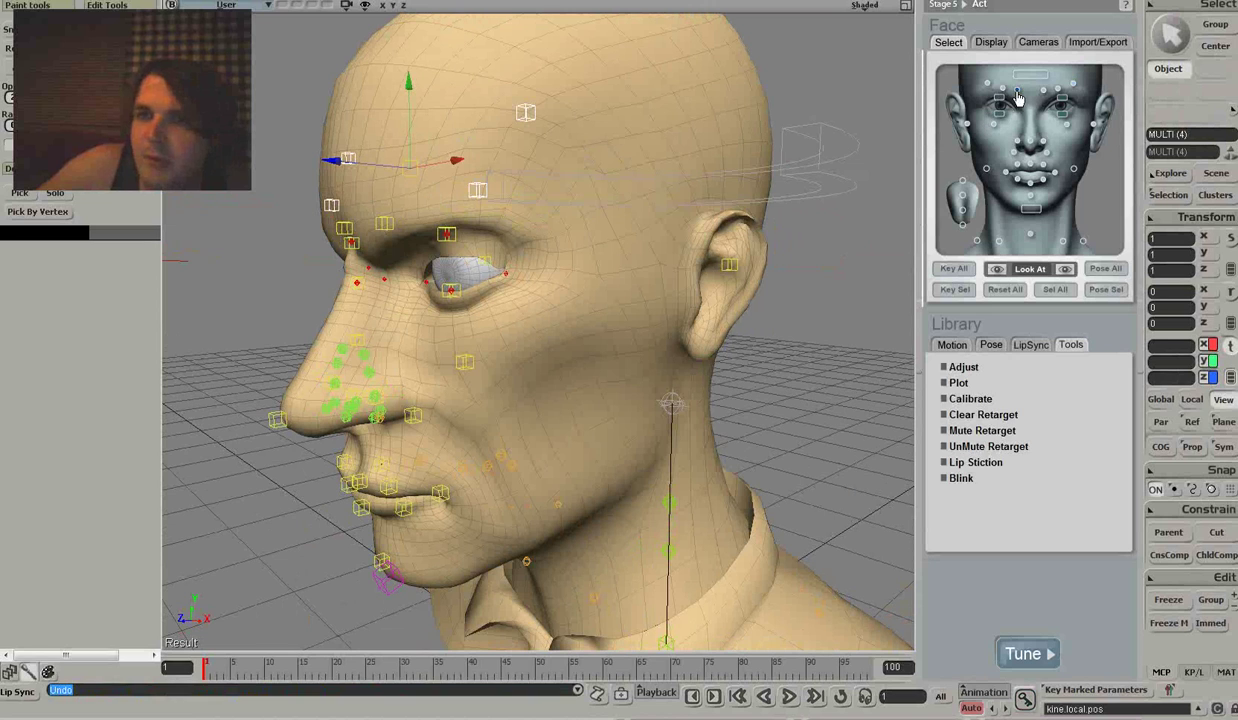
# - Add both inner brow controls to the selection and move all six controls up the forehead
pyautogui.keyDown('shift'); pyautogui.click(1017, 91); pyautogui.keyUp('shift')
pyautogui.keyDown('shift'); pyautogui.click(1043, 91); pyautogui.keyUp('shift')
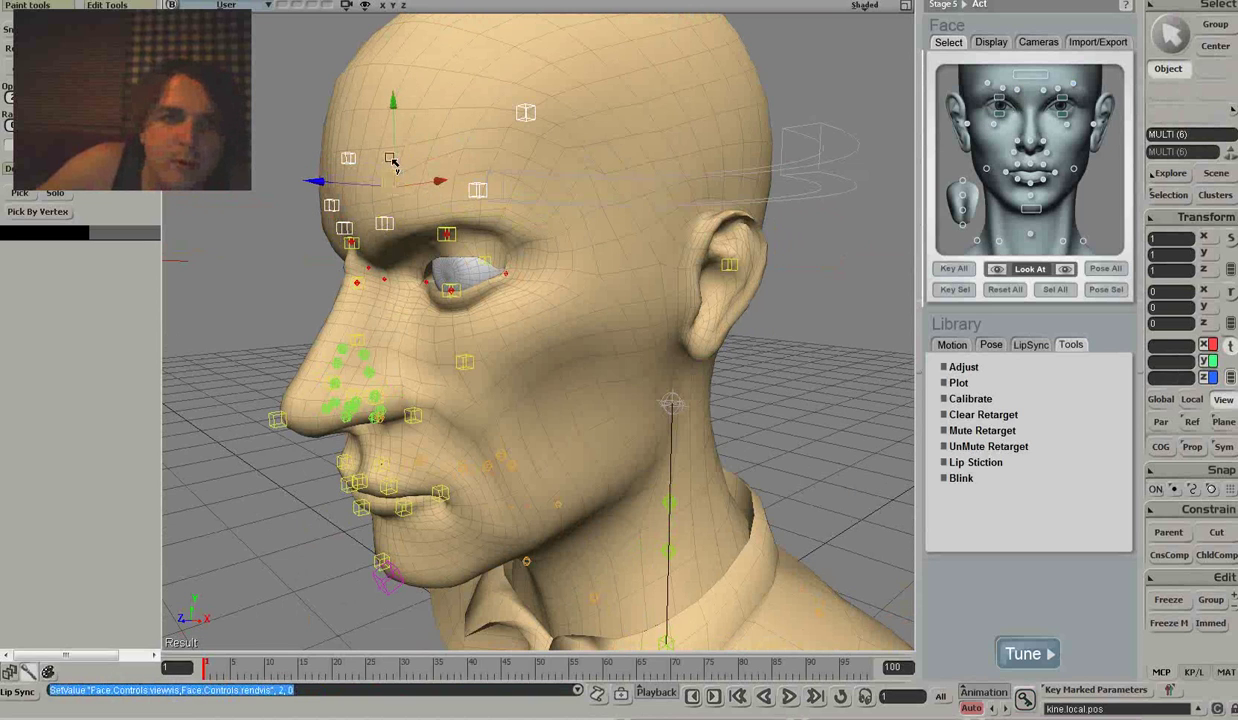
pyautogui.moveTo(392, 142); pyautogui.dragTo(392, 124)
pyautogui.moveTo(436, 206); pyautogui.dragTo(318, 137)
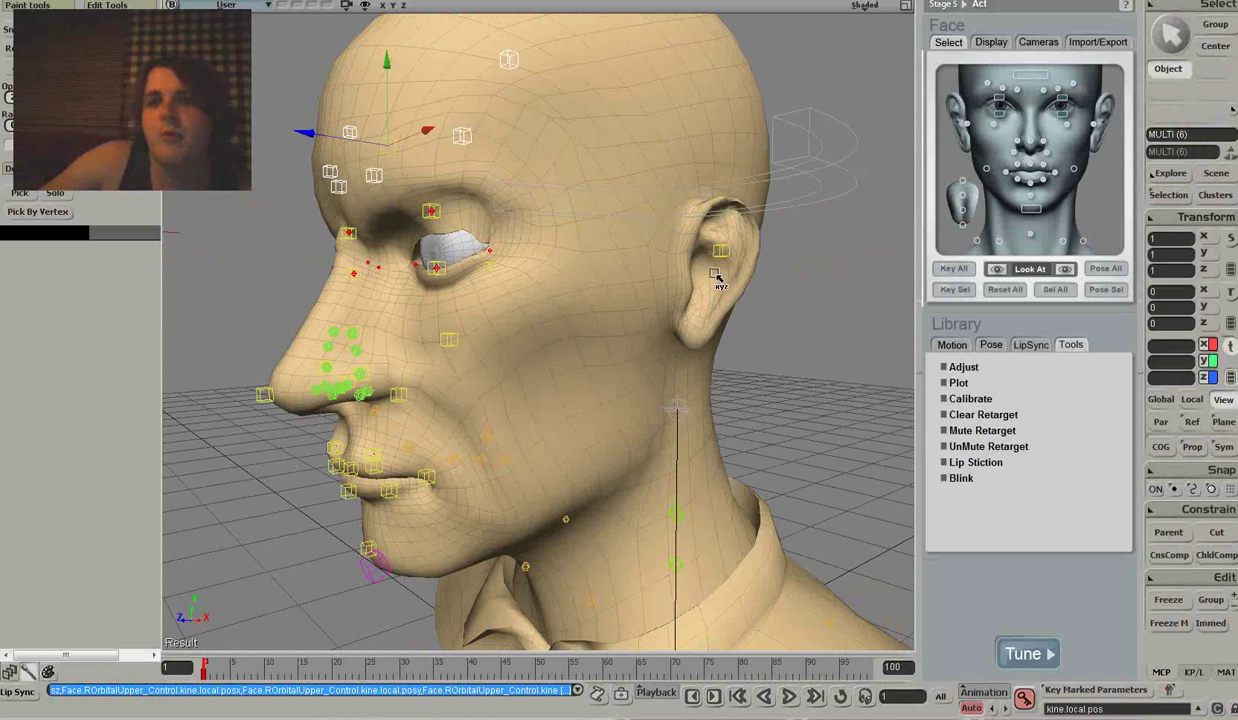
# - Return to the Tune stage's face regions and undo the moves of the brow and forehead controls
pyautogui.click(1025, 653)
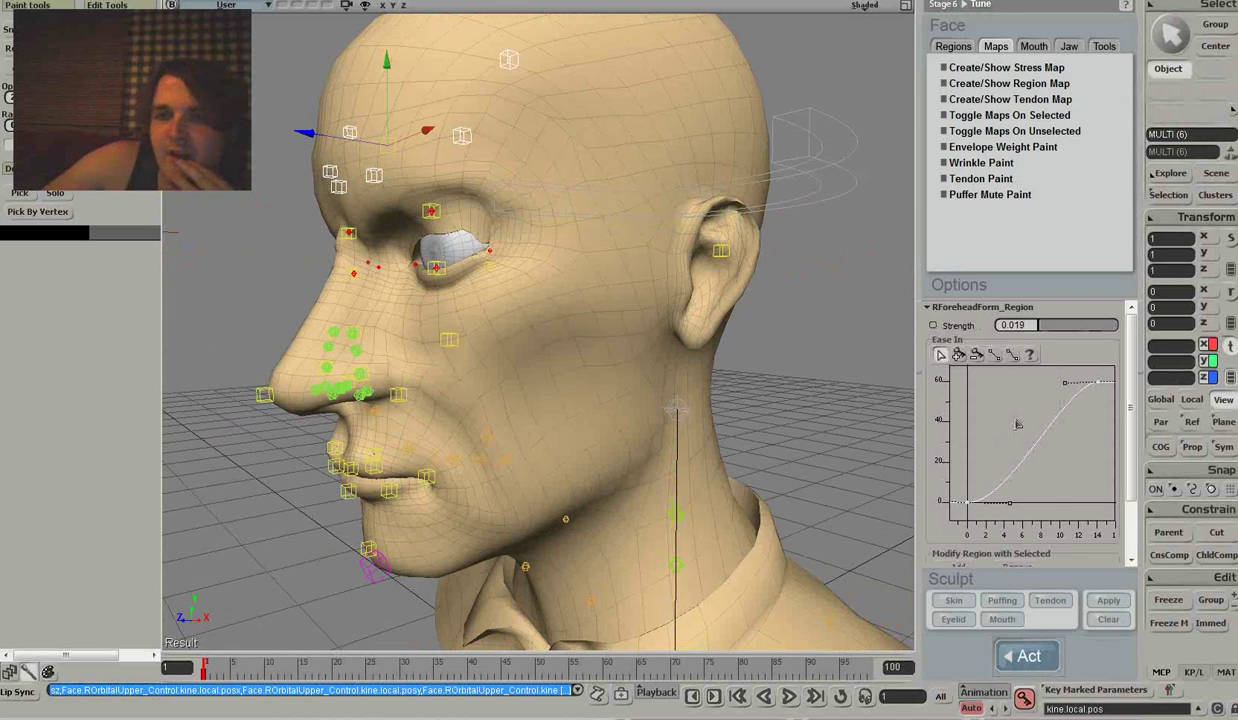
pyautogui.click(945, 46)
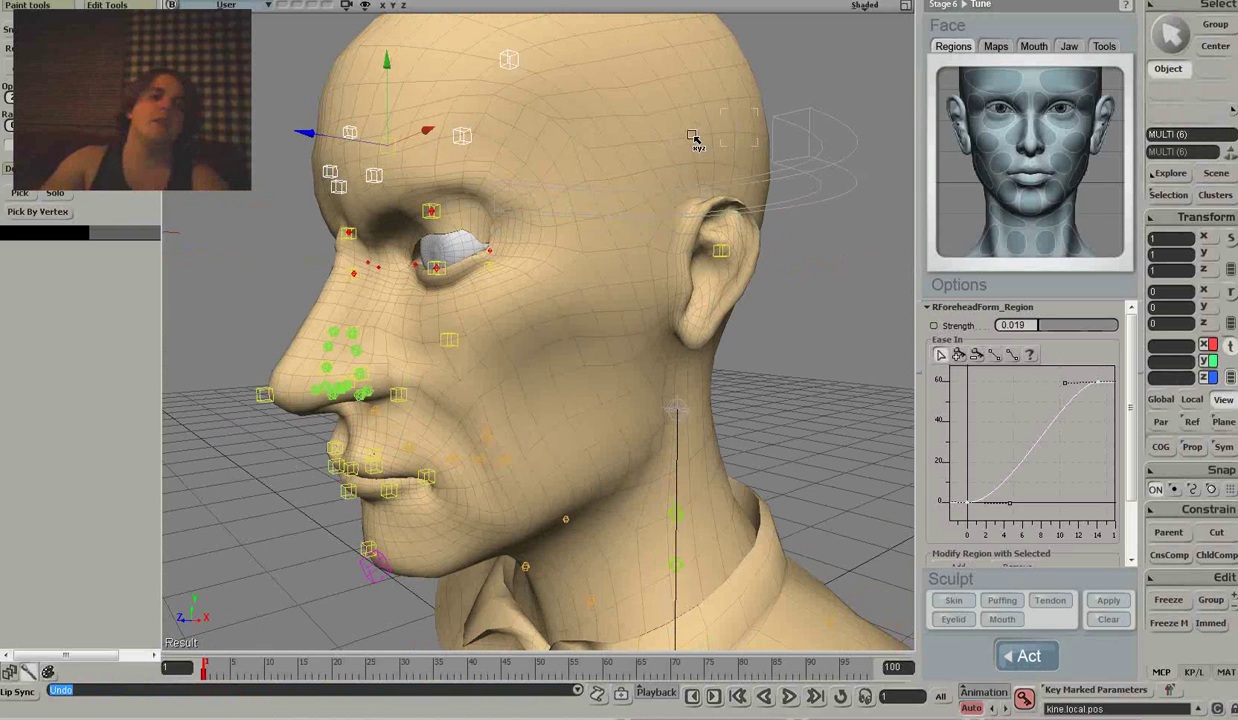
pyautogui.hotkey('ctrl', 'z')
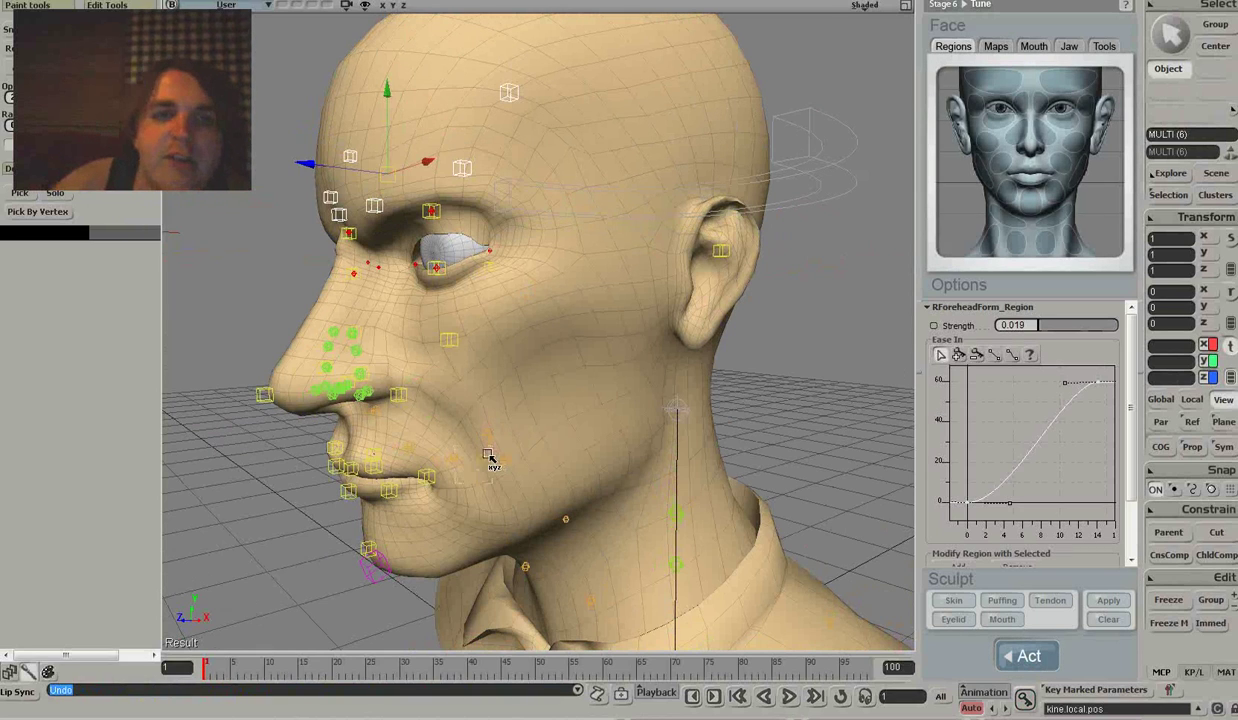
pyautogui.moveTo(488, 456); pyautogui.dragTo(508, 438)
pyautogui.hotkey('ctrl', 'z')
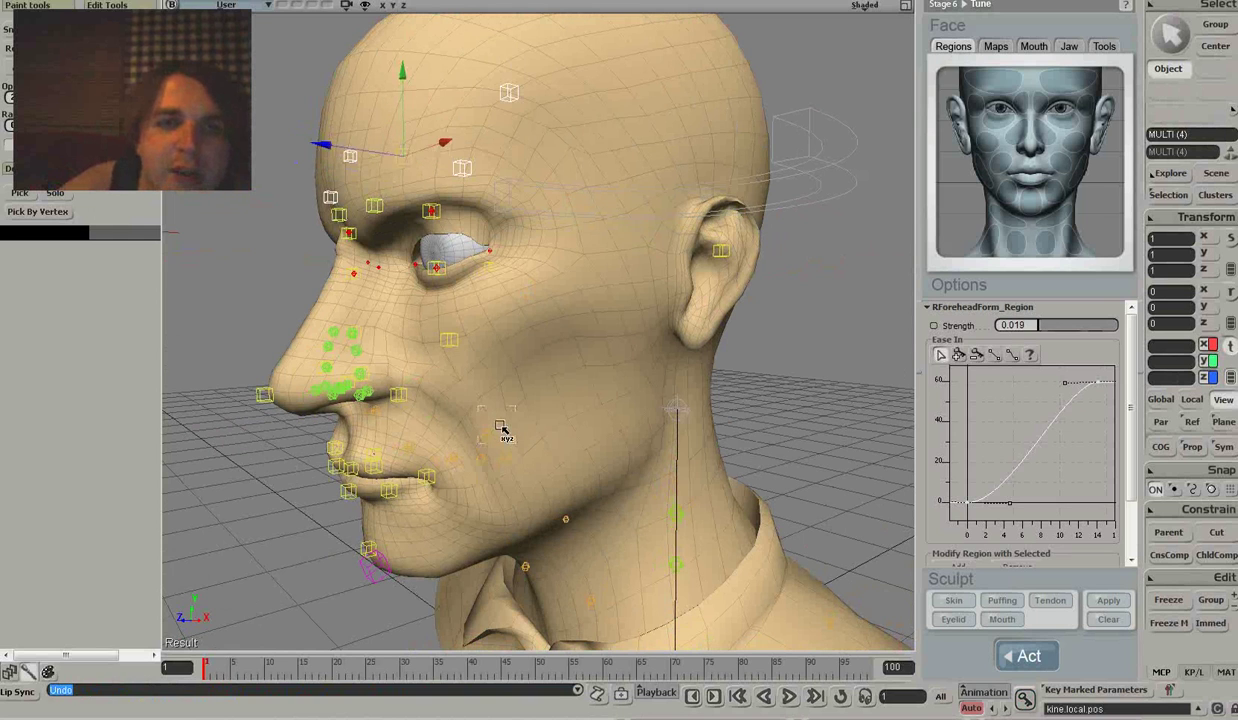
pyautogui.hotkey('ctrl', 'z')
# - Start Envelope Weight Paint from the Tune stage's maps to show the head's deformer weights in color
pyautogui.moveTo(501, 433); pyautogui.dragTo(568, 440, button='right')
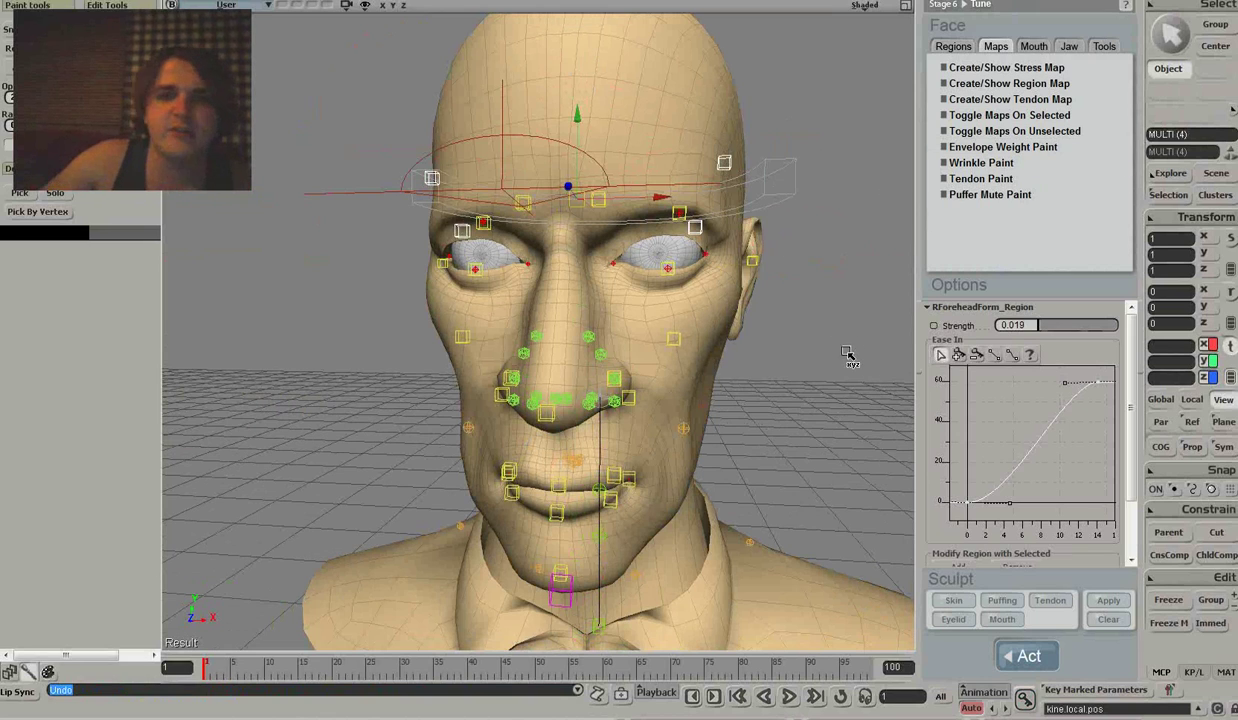
pyautogui.moveTo(801, 344); pyautogui.dragTo(834, 354, button='right')
pyautogui.moveTo(834, 354); pyautogui.dragTo(740, 362, button='middle')
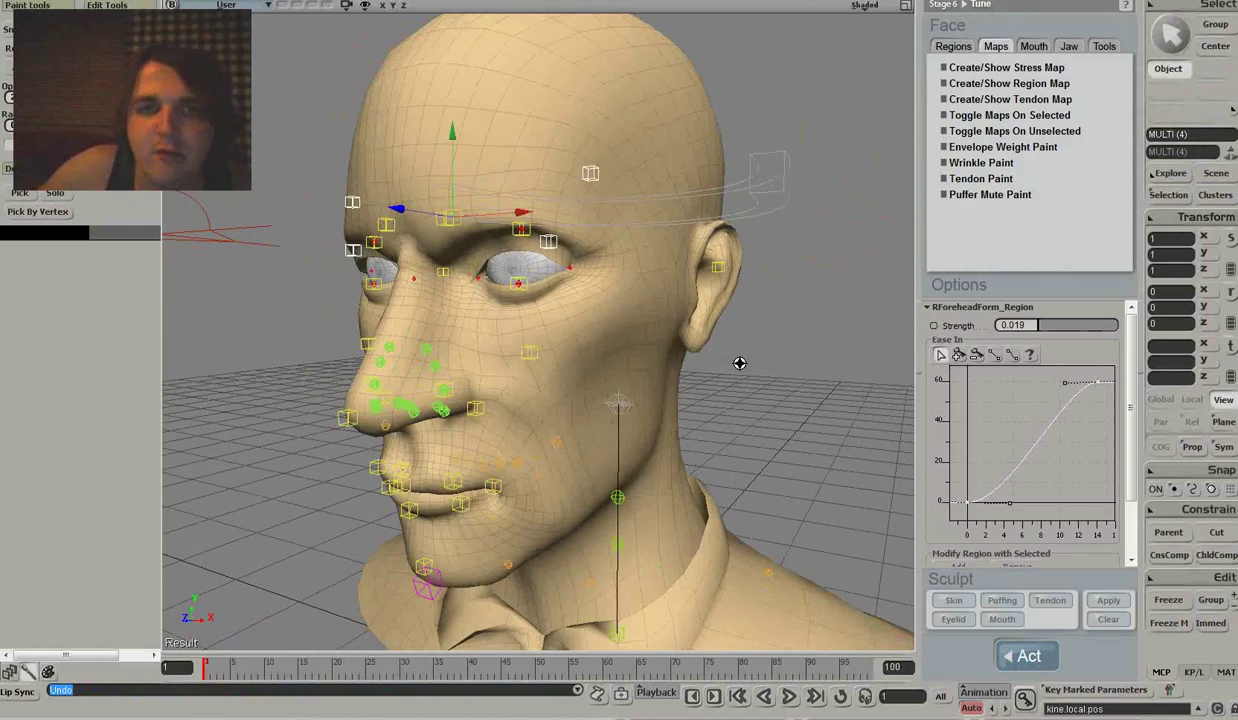
pyautogui.moveTo(646, 326); pyautogui.dragTo(690, 328, button='middle')
pyautogui.press('v')
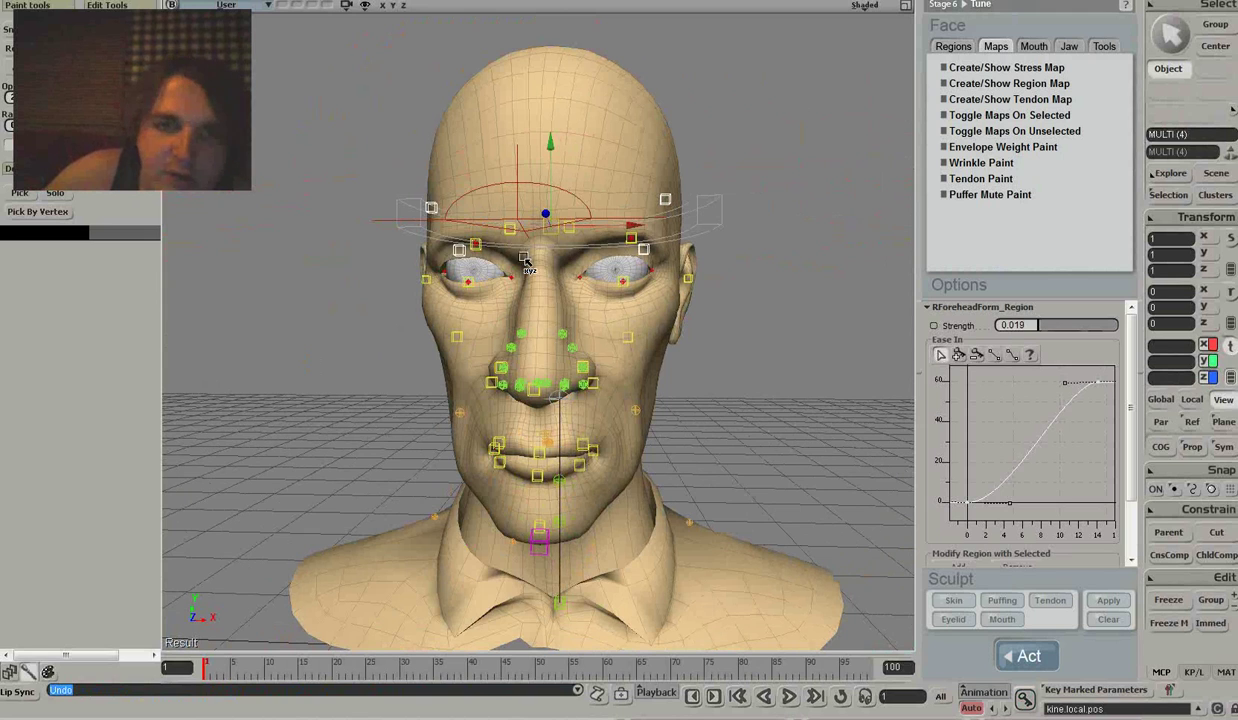
pyautogui.moveTo(711, 204)
pyautogui.mouseDown(button='middle')
pyautogui.moveTo(662, 200)
pyautogui.moveTo(691, 199)
pyautogui.mouseUp(button='middle')
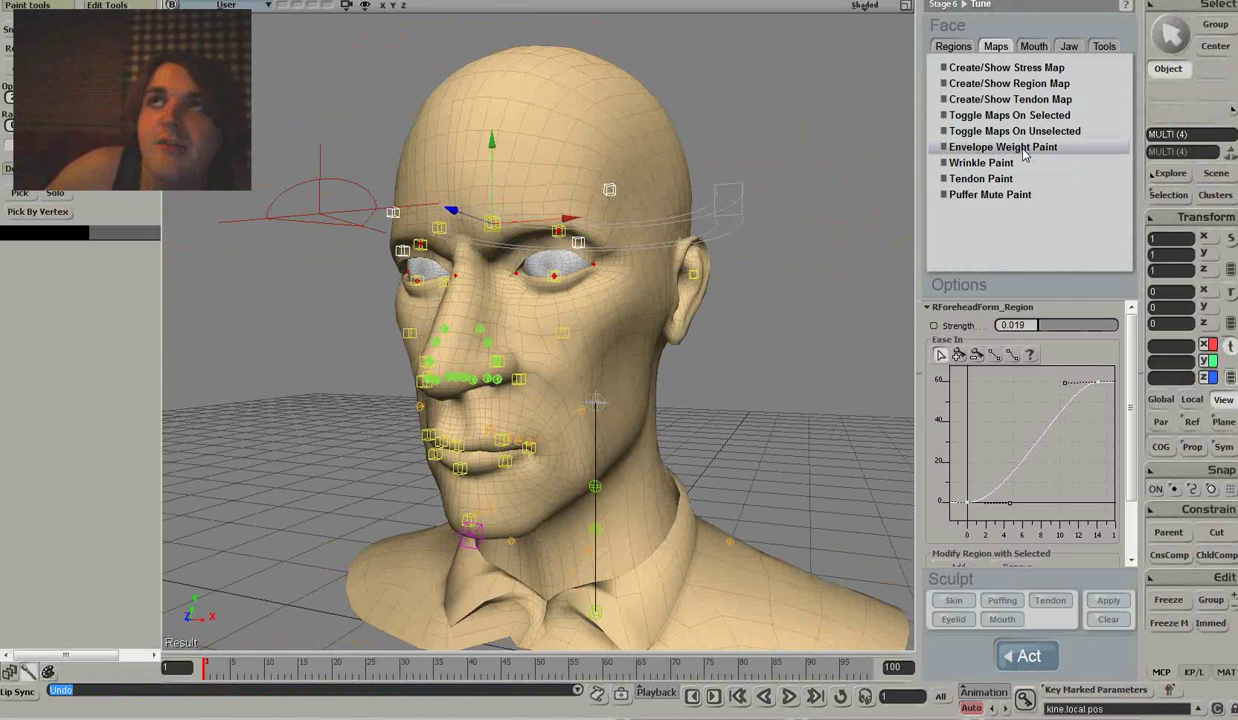
pyautogui.click(1023, 150)
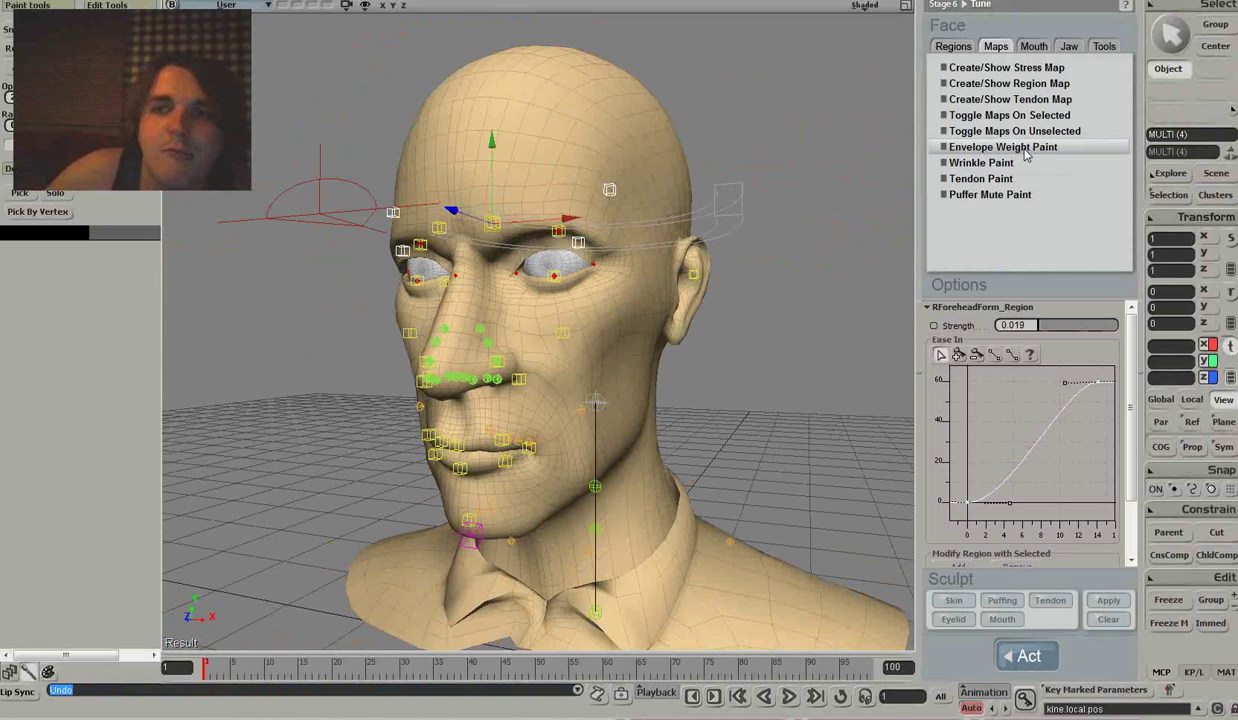
pyautogui.press('Escape')
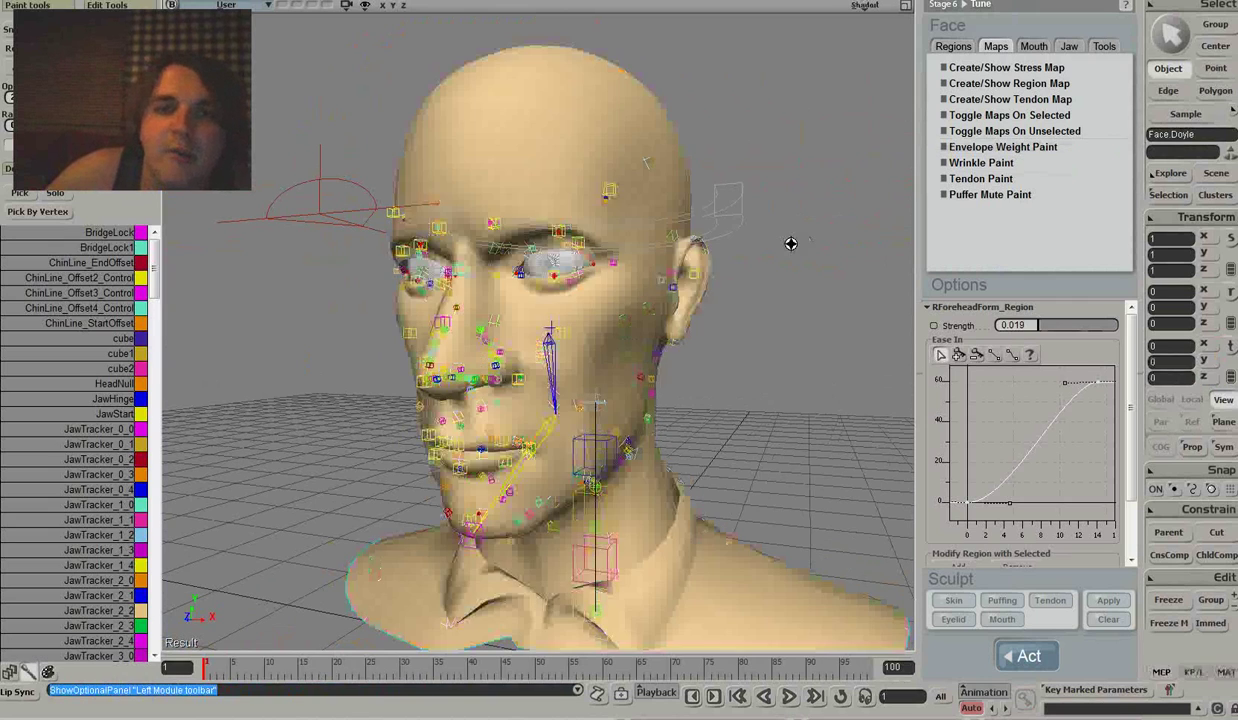
# - Examine the envelope weight colors on the head from both sides, with a close look at the cheek, nose and mouth
pyautogui.moveTo(788, 243); pyautogui.dragTo(833, 248, button='middle')
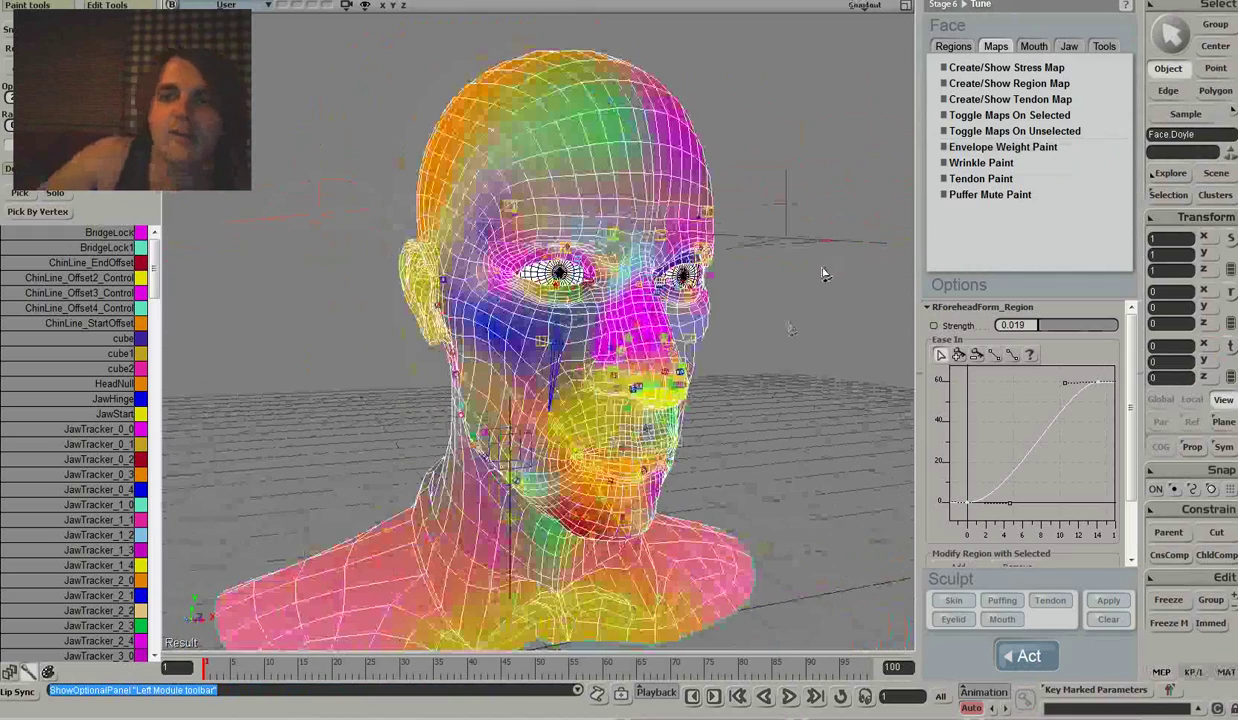
pyautogui.moveTo(796, 332)
pyautogui.mouseDown(button='middle')
pyautogui.moveTo(746, 320)
pyautogui.moveTo(776, 337)
pyautogui.moveTo(793, 320)
pyautogui.mouseUp(button='middle')
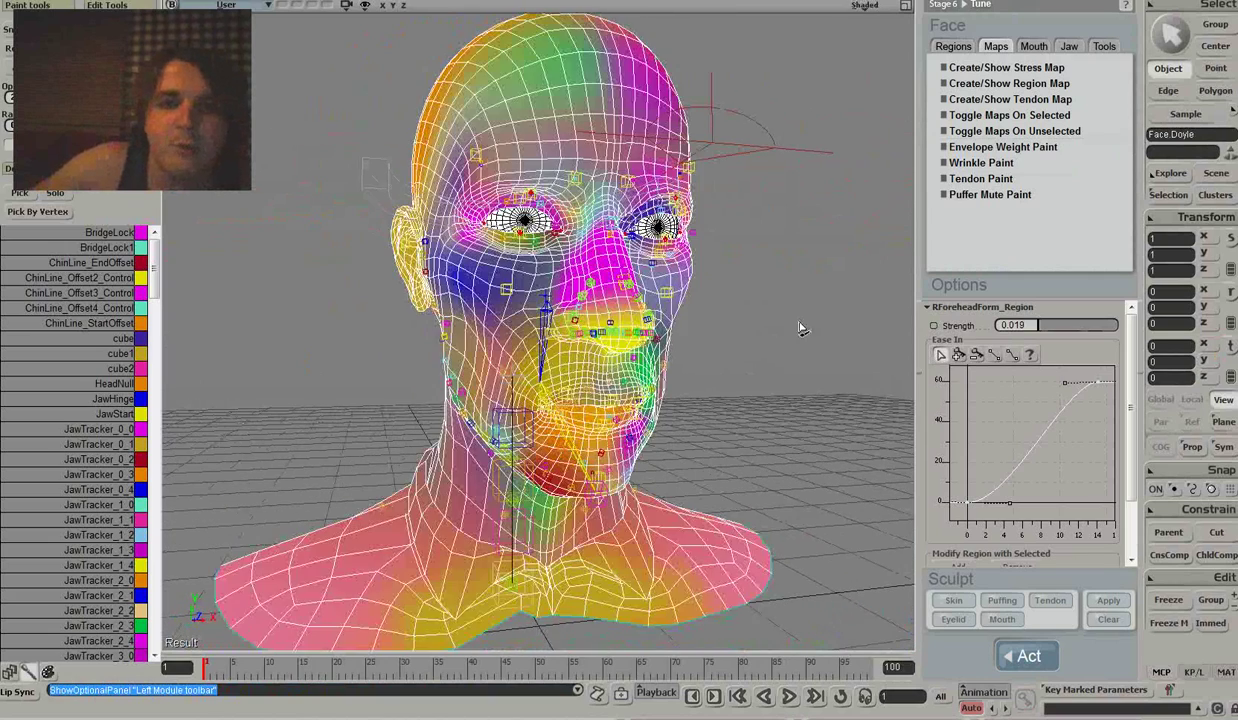
pyautogui.scroll(3, 527, 275)
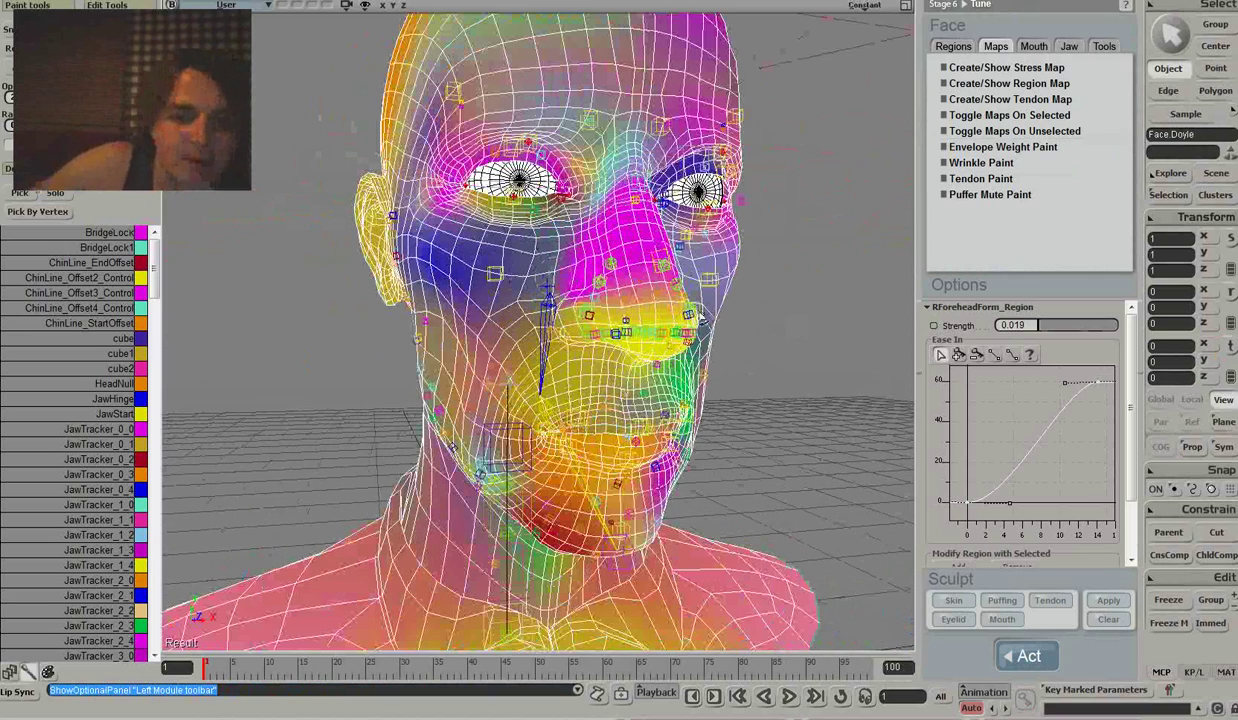
pyautogui.moveTo(766, 282)
pyautogui.mouseDown(button='middle')
pyautogui.moveTo(782, 279)
pyautogui.moveTo(676, 313)
pyautogui.mouseUp(button='middle')
pyautogui.scroll(5, 676, 313)
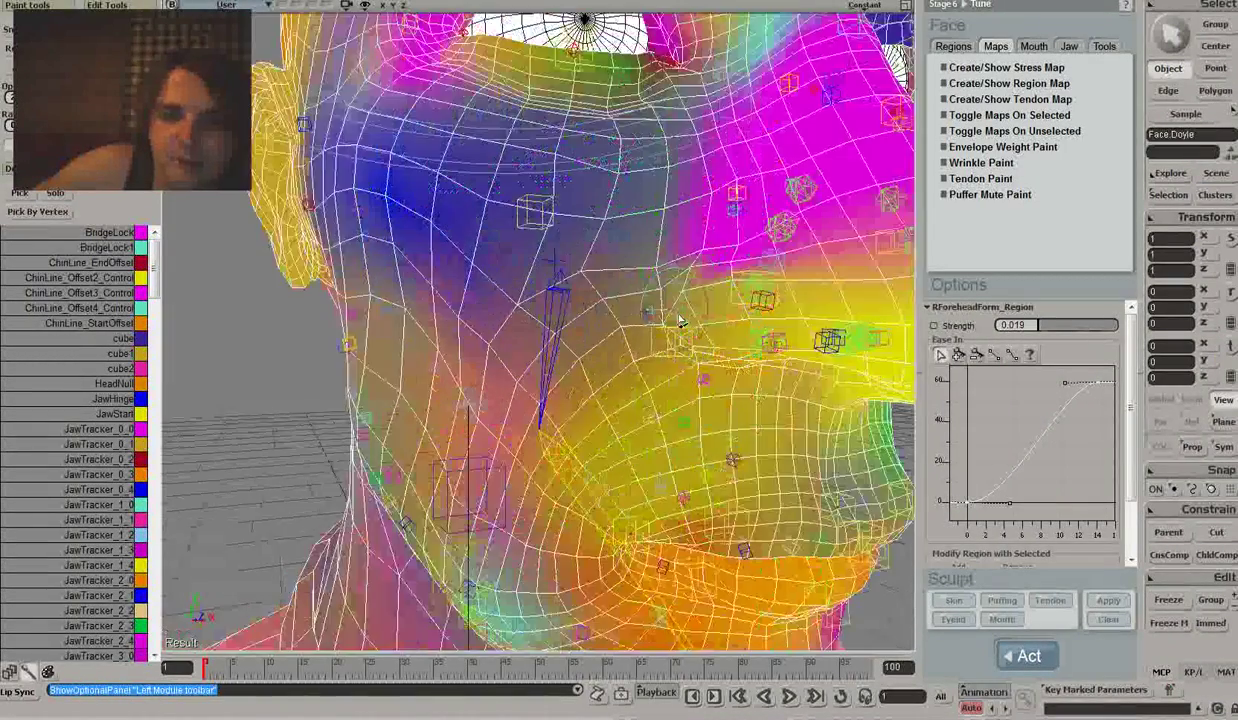
pyautogui.scroll(-3, 683, 326)
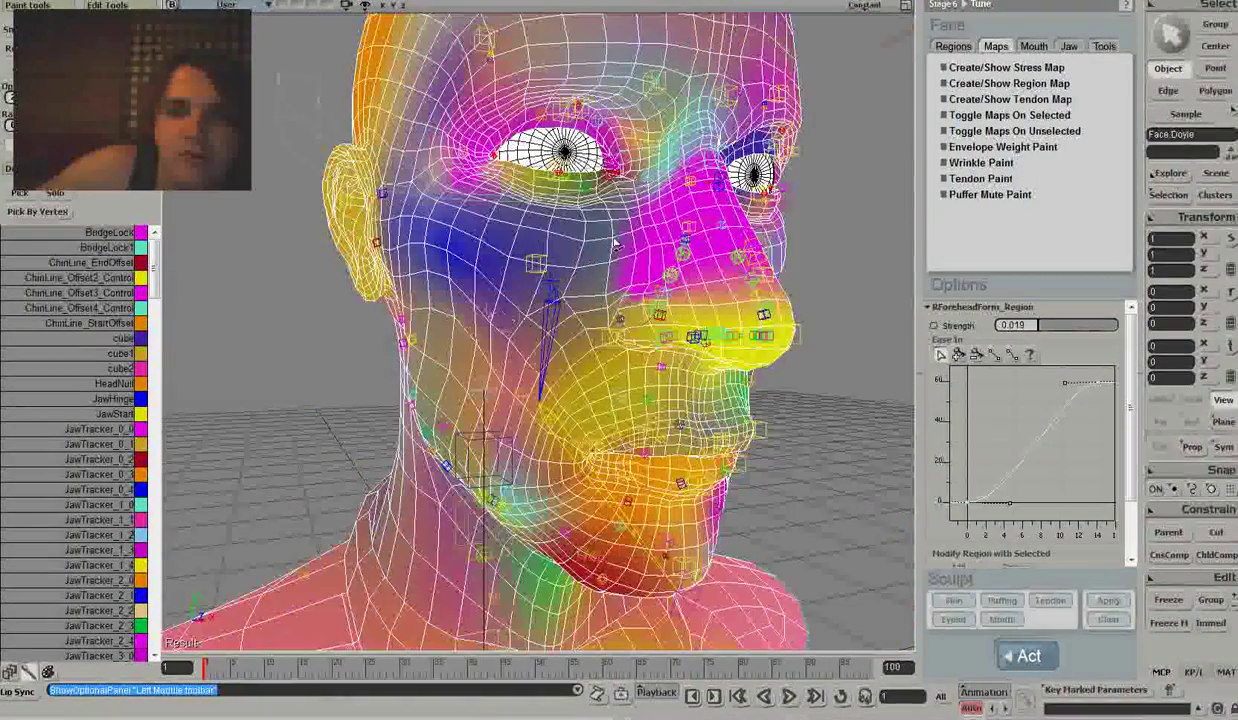
pyautogui.scroll(-3, 683, 326)
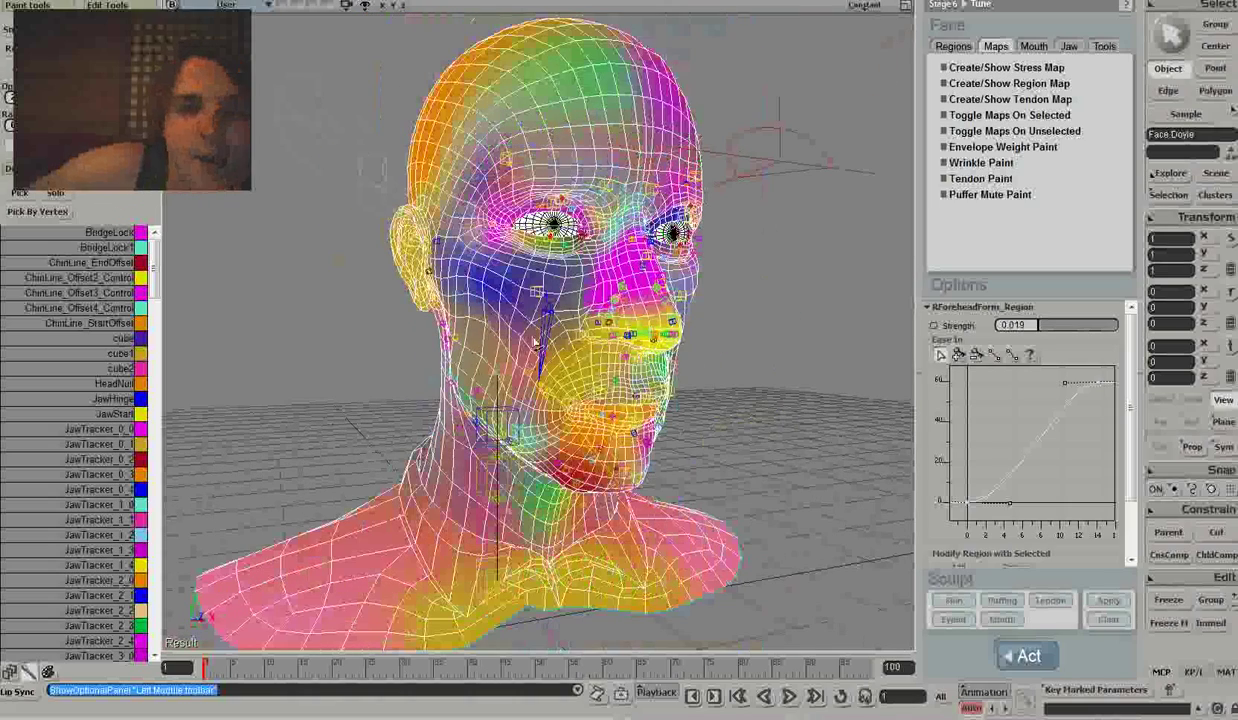
pyautogui.scroll(3, 527, 327)
pyautogui.scroll(3, 527, 327)
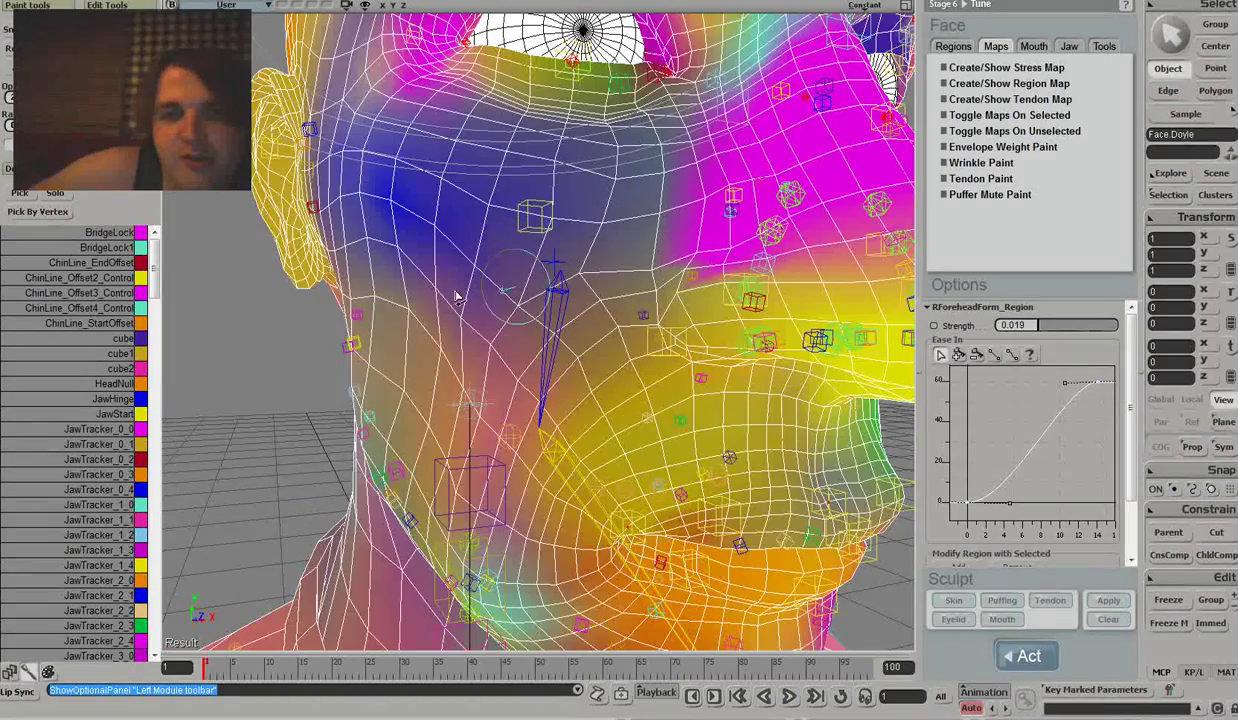
pyautogui.scroll(-4, 540, 310)
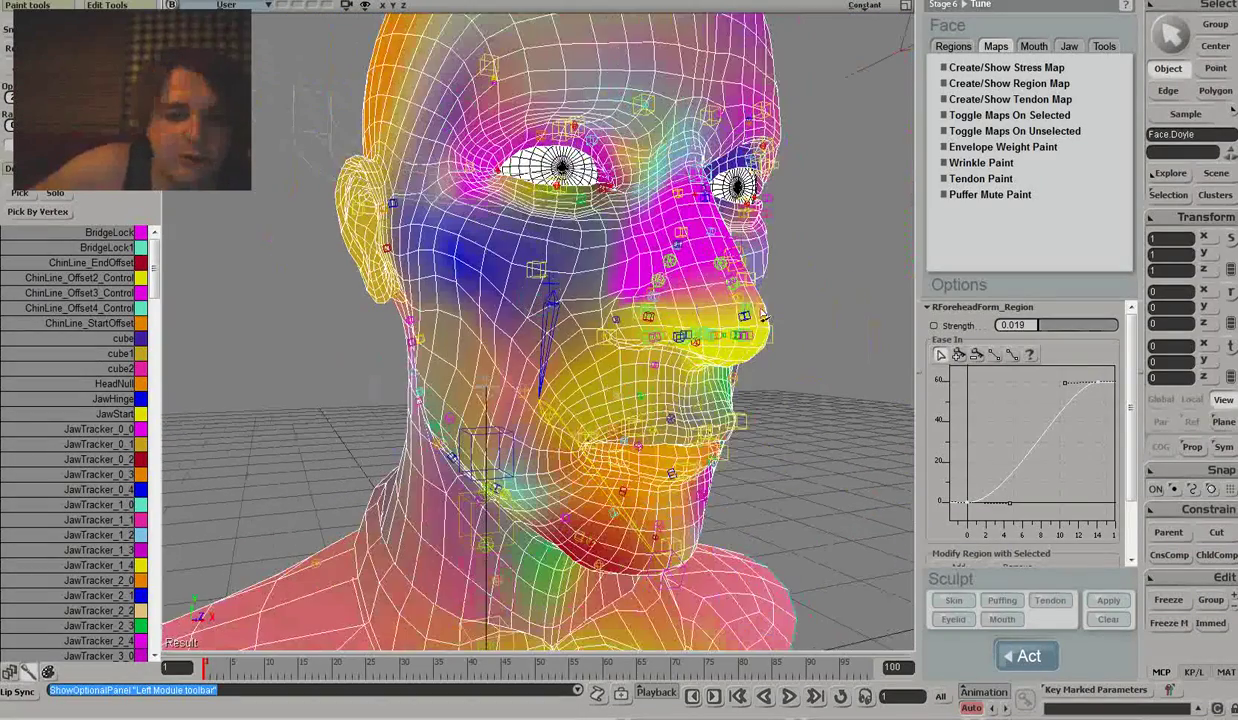
pyautogui.moveTo(738, 305); pyautogui.dragTo(771, 323, button='right')
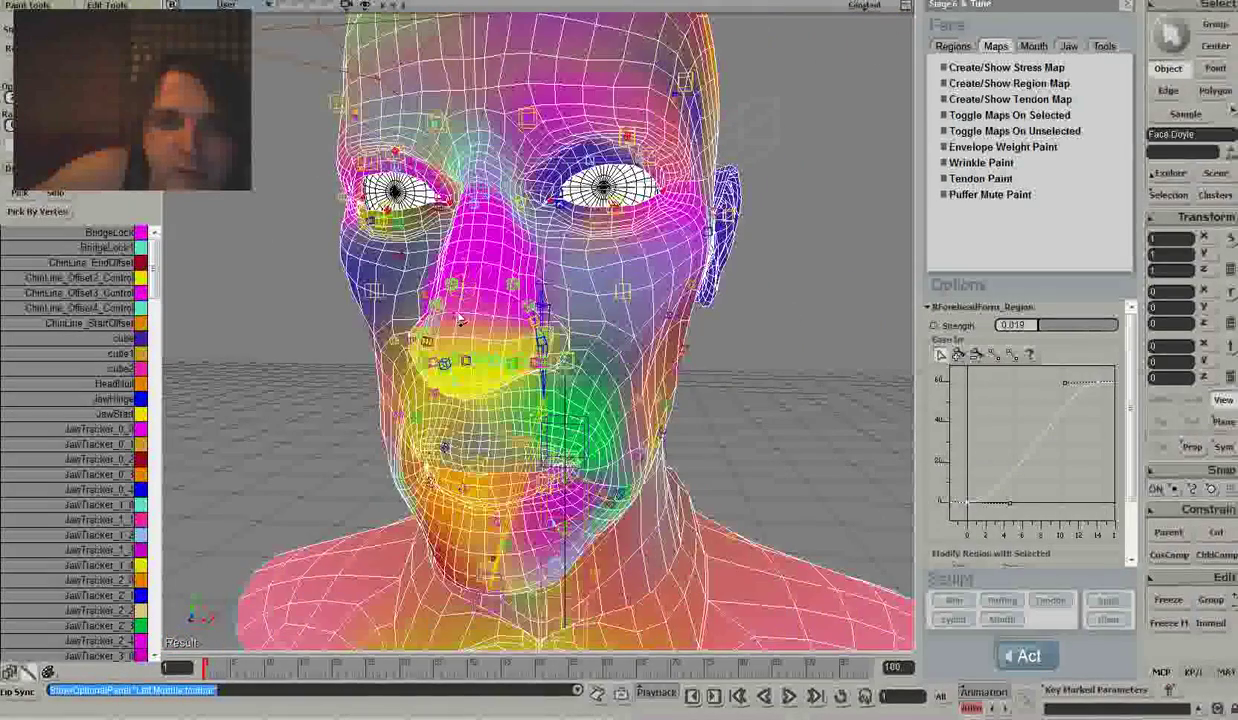
pyautogui.moveTo(460, 318); pyautogui.dragTo(561, 316, button='middle')
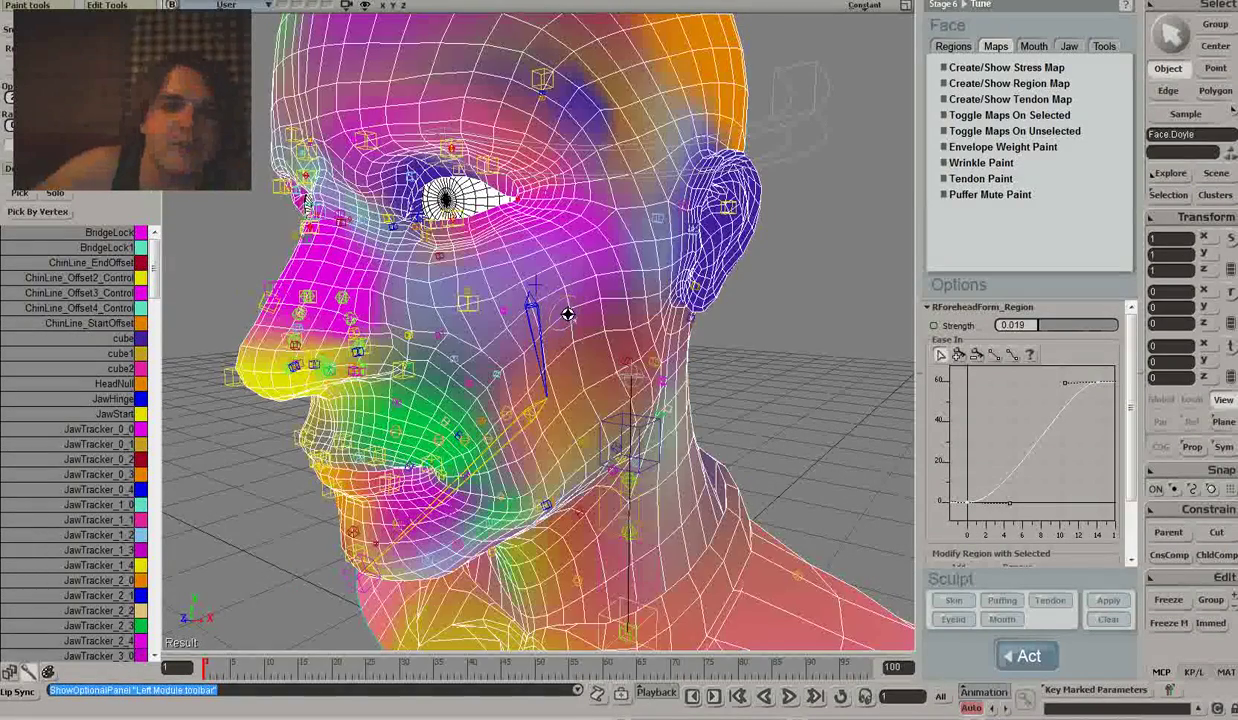
pyautogui.moveTo(567, 314); pyautogui.dragTo(612, 333, button='middle')
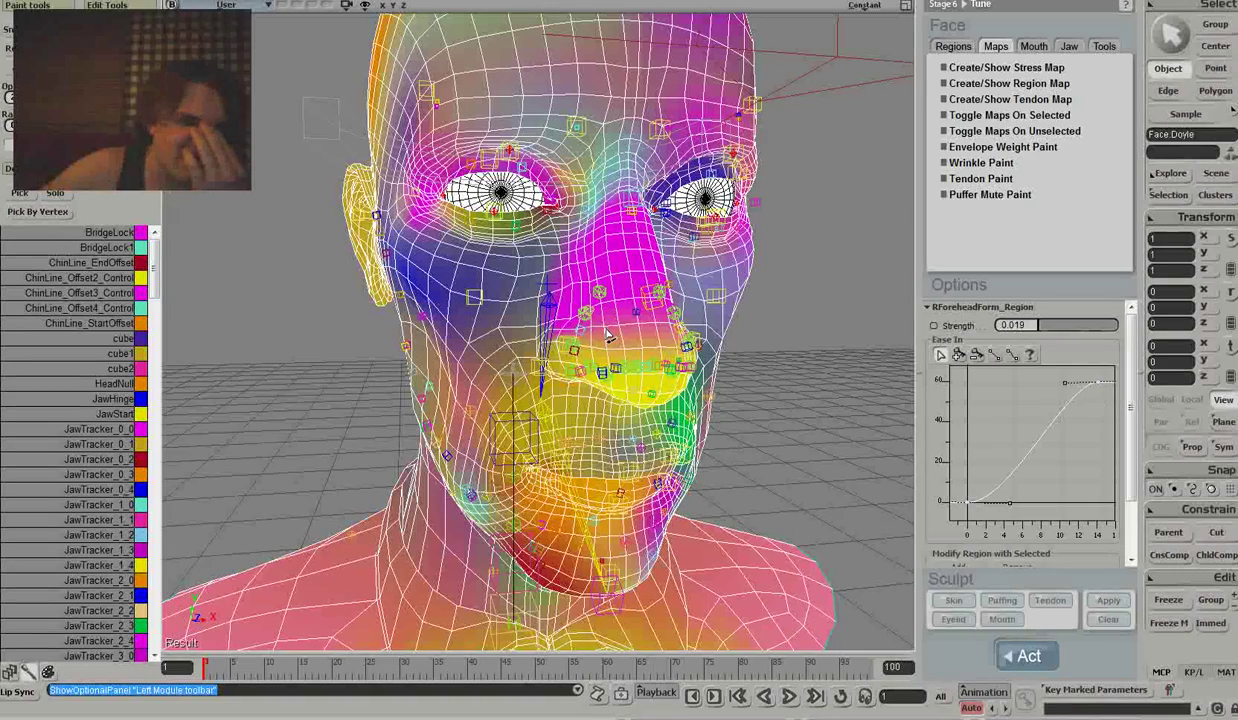
pyautogui.moveTo(609, 335)
pyautogui.mouseDown(button='middle')
pyautogui.moveTo(539, 334)
pyautogui.moveTo(613, 332)
pyautogui.mouseUp(button='middle')
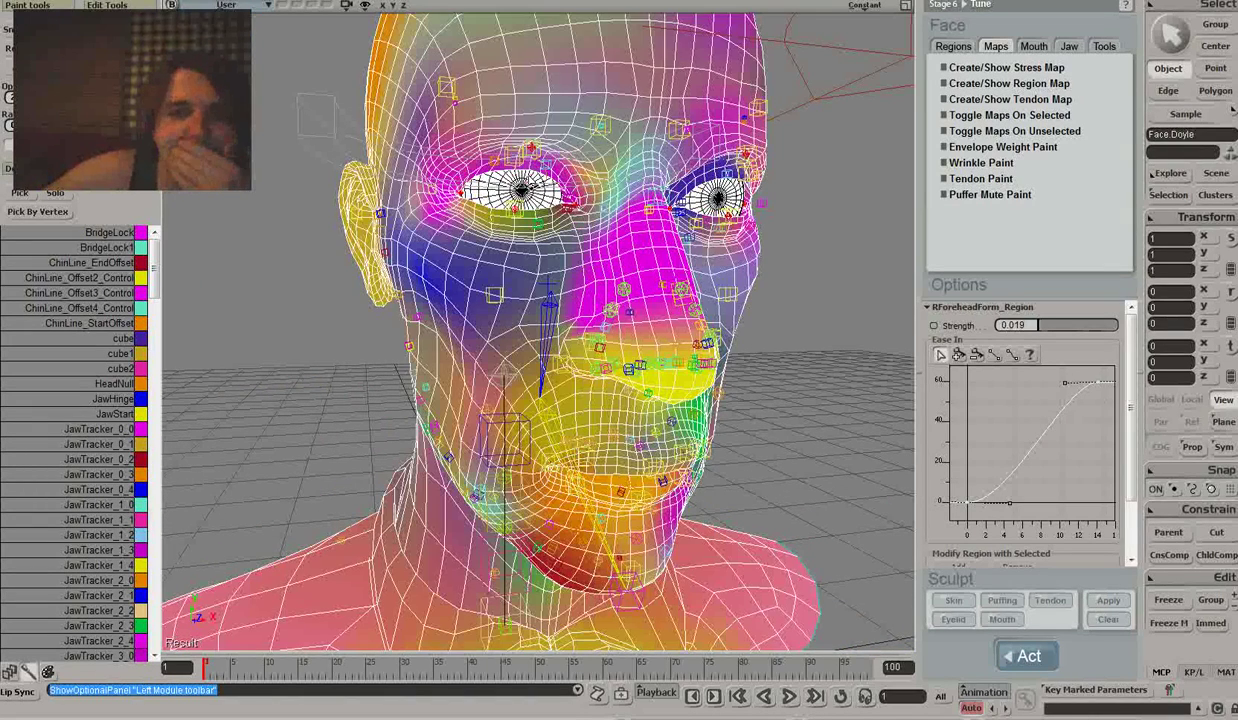
# - Examine the right cheek up close with the envelope weight colors shown and in plain shaded display
pyautogui.scroll(-2, 555, 240)
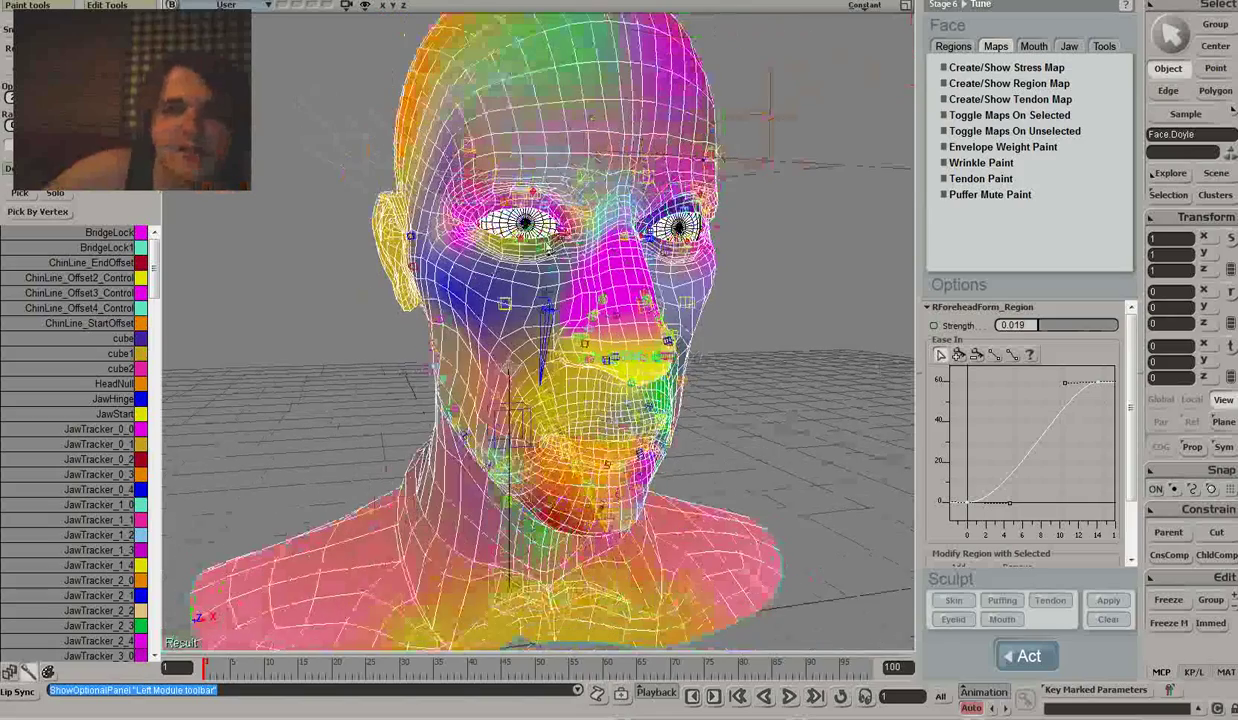
pyautogui.moveTo(556, 244); pyautogui.dragTo(578, 287, button='middle')
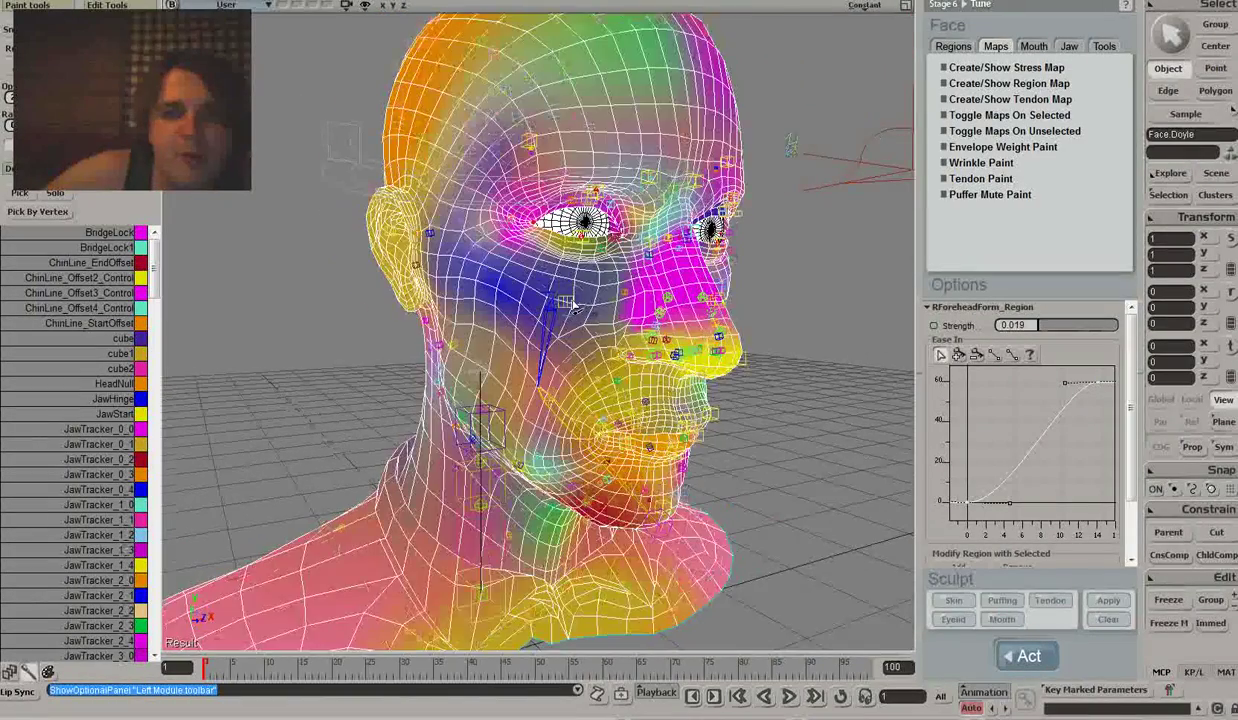
pyautogui.scroll(2, 580, 290)
pyautogui.scroll(2, 595, 315)
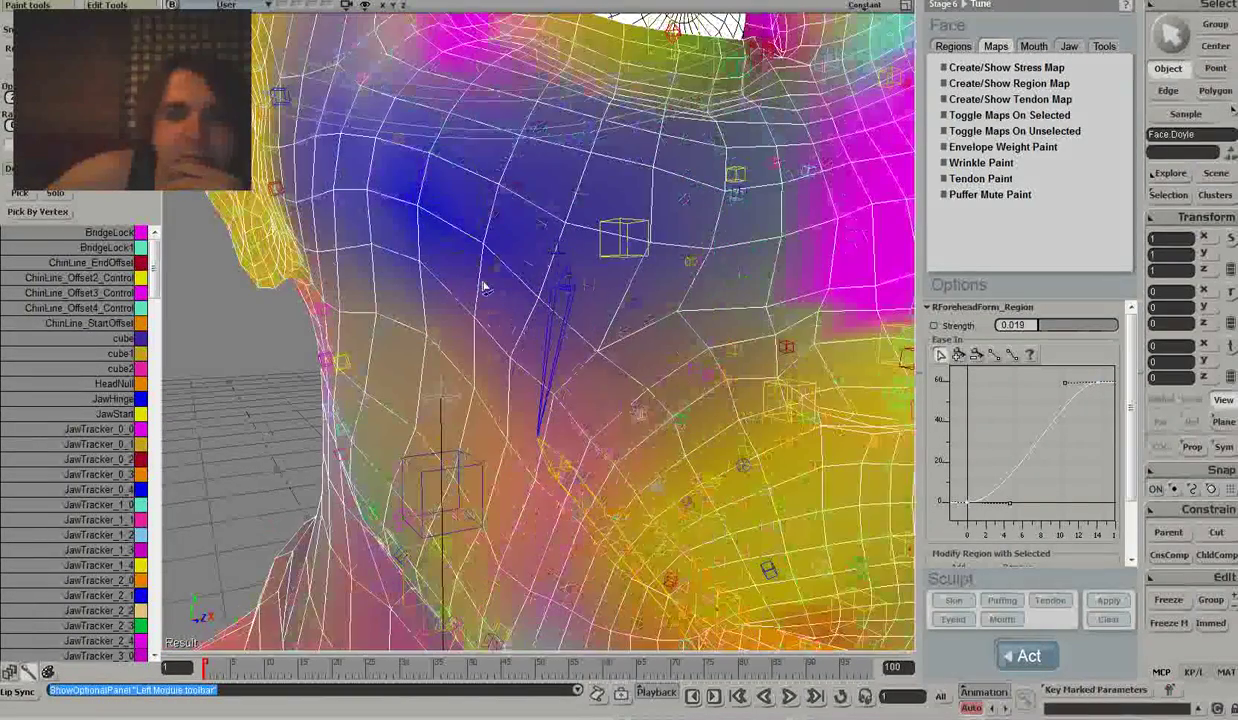
pyautogui.scroll(-4, 598, 320)
pyautogui.click(38, 195)
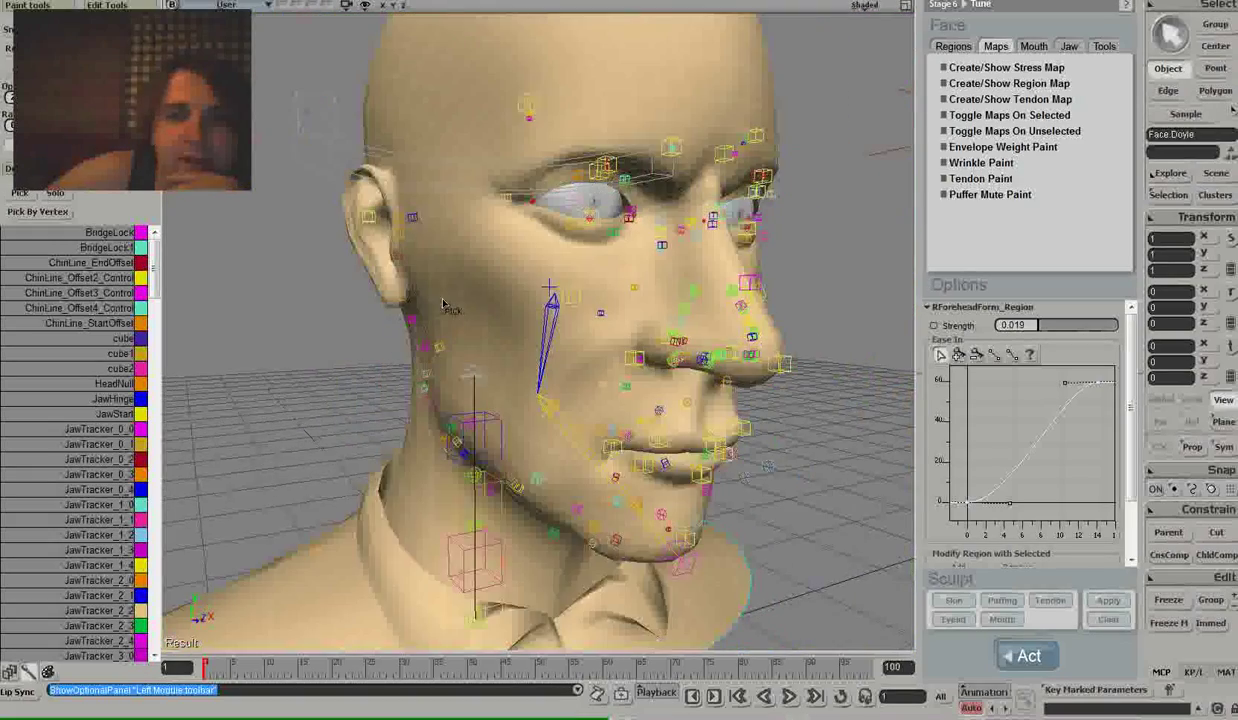
pyautogui.scroll(4, 604, 290)
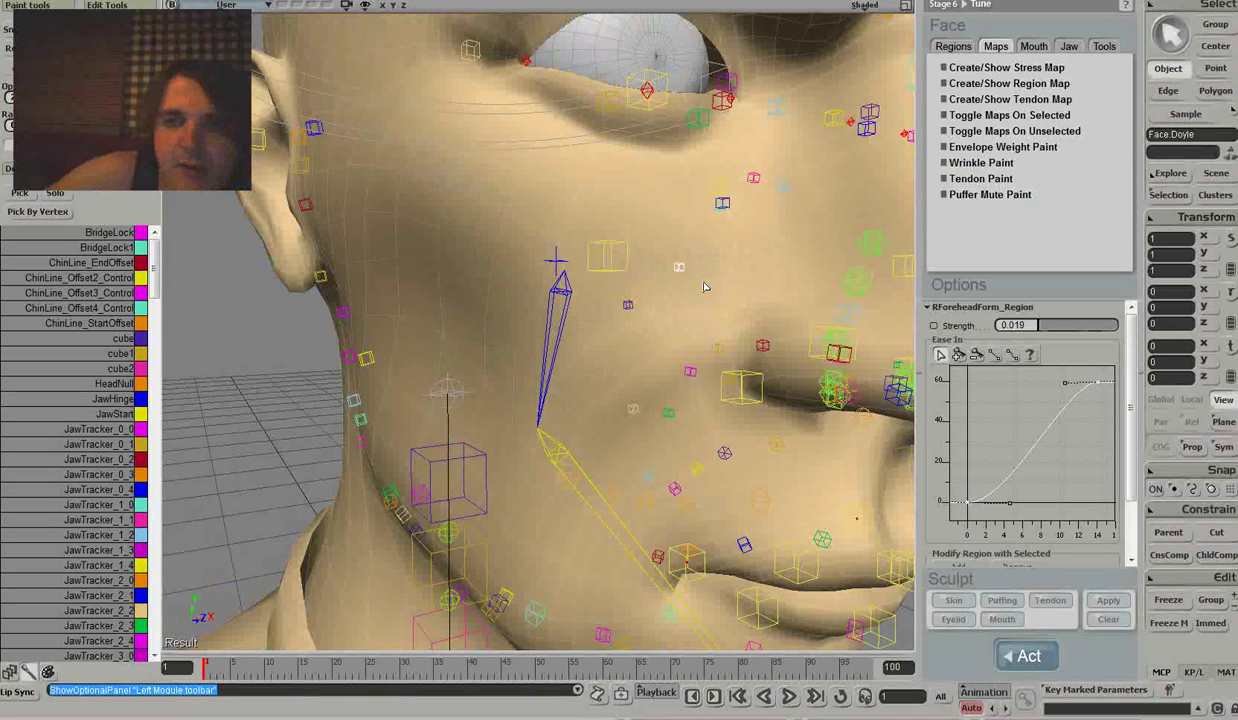
pyautogui.scroll(-4, 703, 287)
# - Restart Envelope Weight Paint, undo a small trial stroke and paint a large patch over the right cheek at brush opacity 100
pyautogui.click(1003, 146)
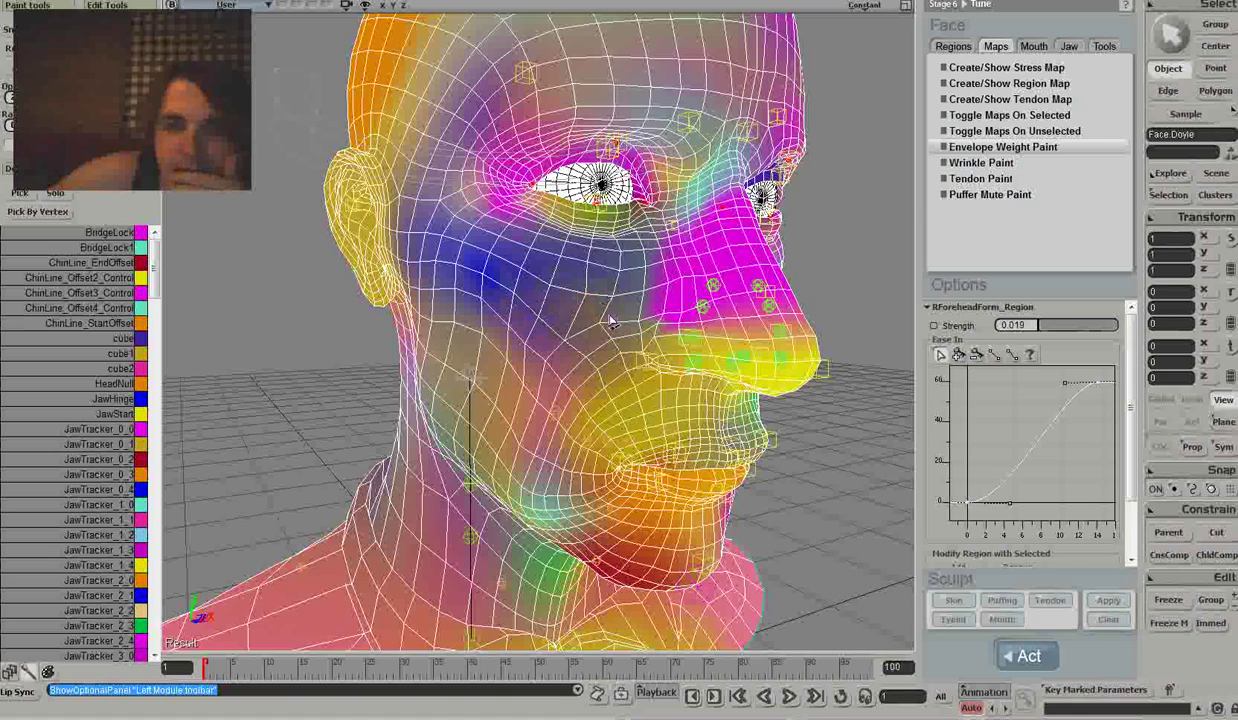
pyautogui.moveTo(559, 322)
pyautogui.mouseDown()
pyautogui.moveTo(575, 308)
pyautogui.moveTo(572, 325)
pyautogui.mouseUp()
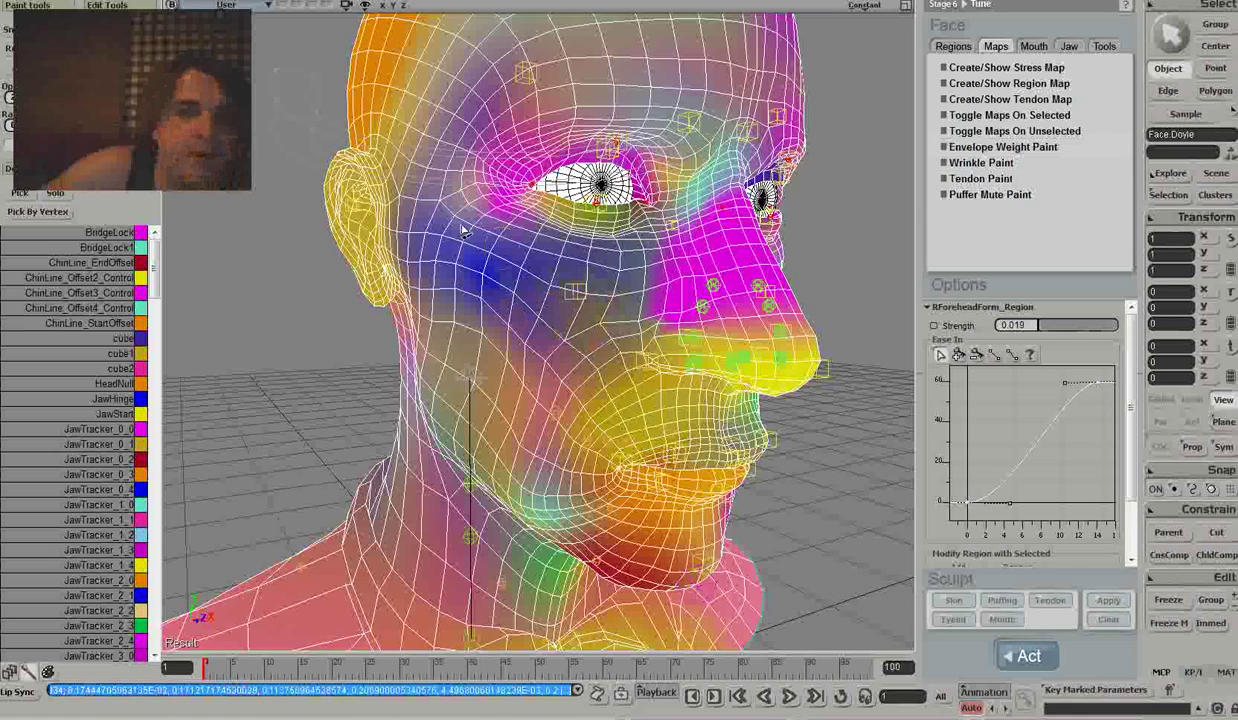
pyautogui.hotkey('ctrl', 'z')
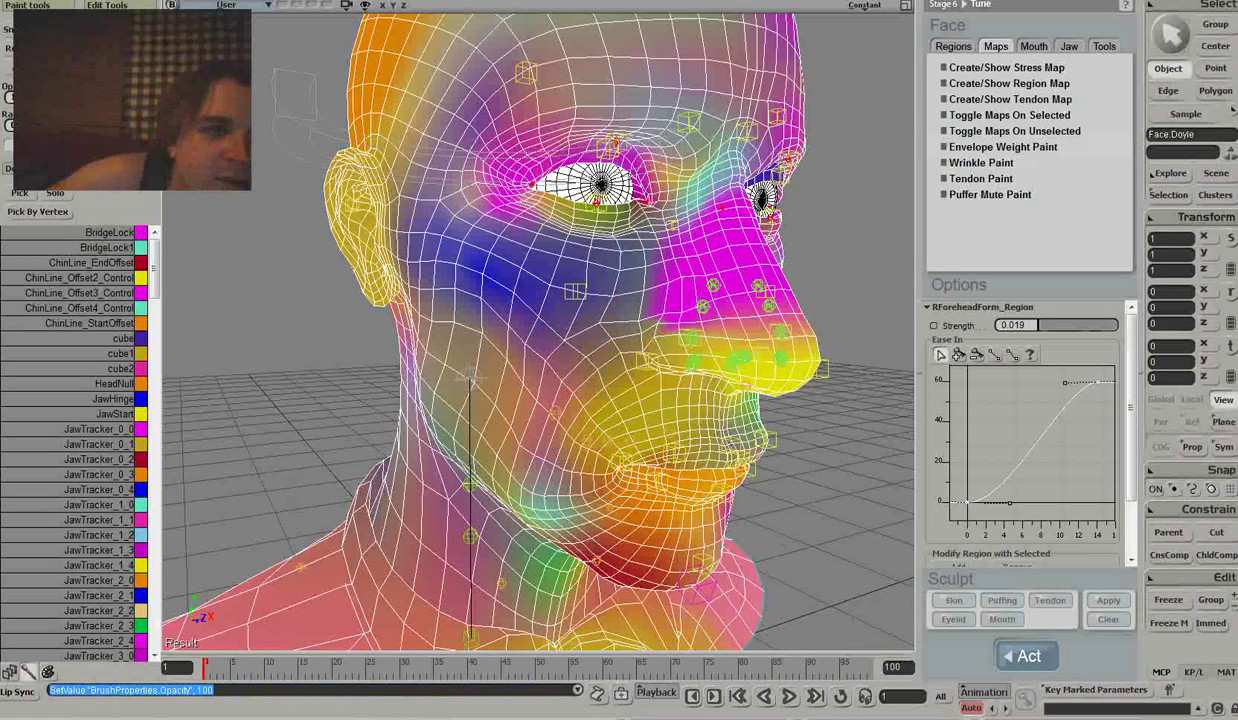
pyautogui.moveTo(533, 392)
pyautogui.mouseDown()
pyautogui.moveTo(520, 340)
pyautogui.moveTo(565, 293)
pyautogui.moveTo(535, 355)
pyautogui.mouseUp()
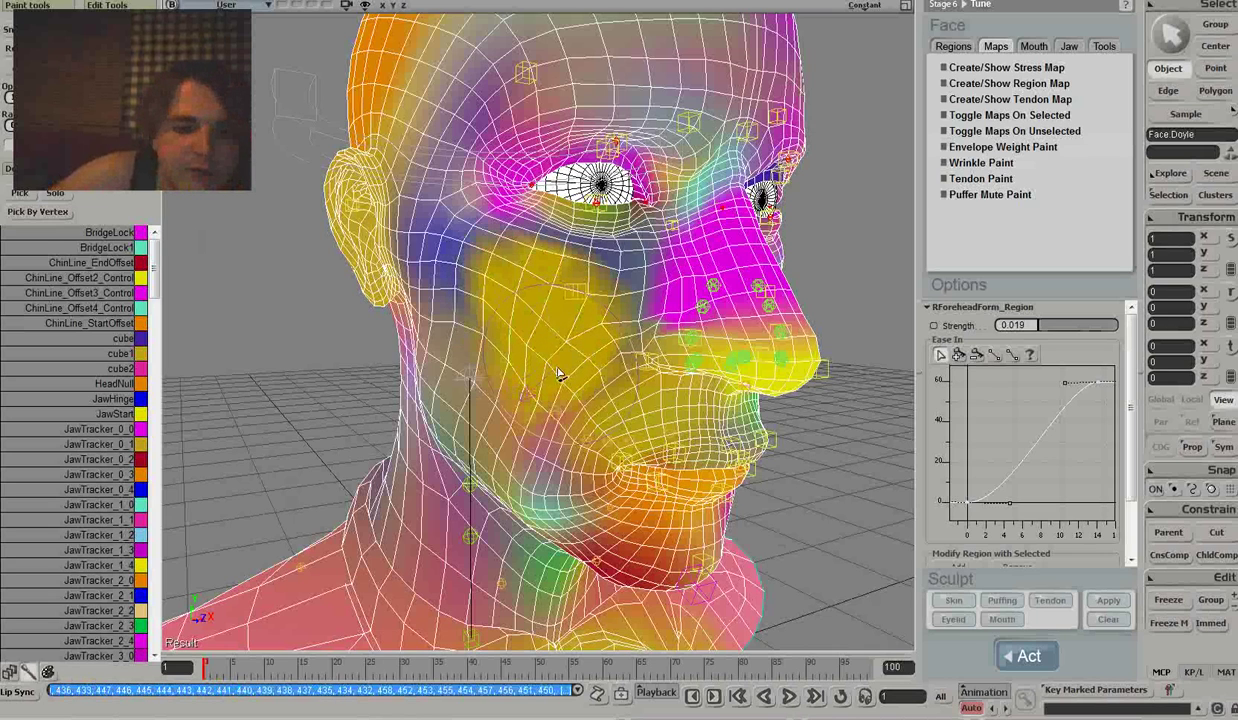
# - Leave weight painting, test the cheek by moving the right lower orbital control up to the eye, and undo the move
pyautogui.press('Escape')
pyautogui.press('s')
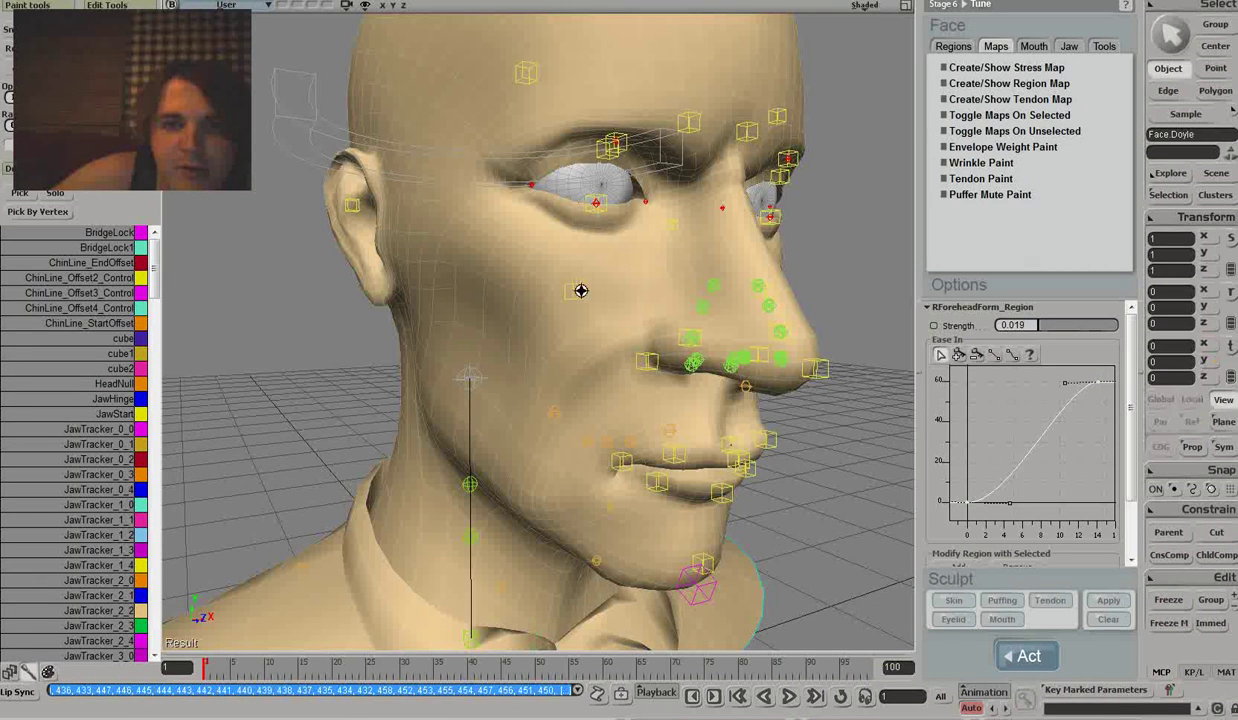
pyautogui.moveTo(577, 292); pyautogui.dragTo(577, 181)
pyautogui.press('s')
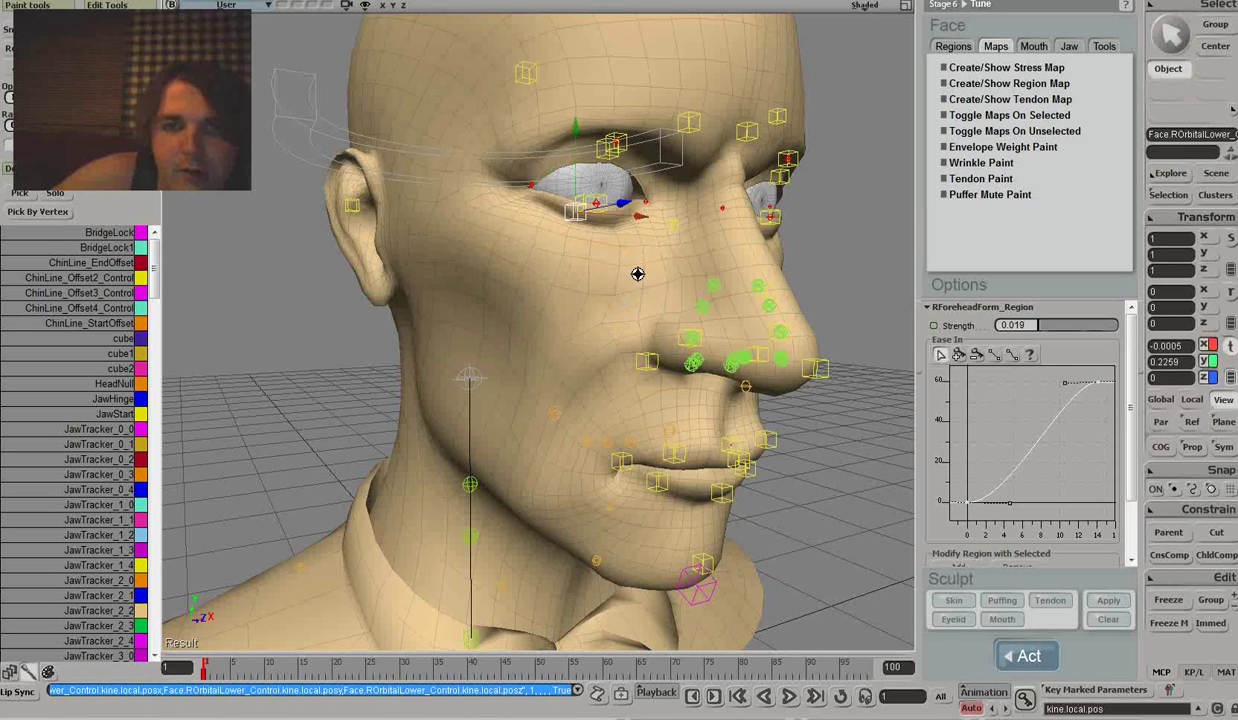
pyautogui.moveTo(632, 275); pyautogui.dragTo(600, 268, button='right')
pyautogui.hotkey('ctrl', 'z')
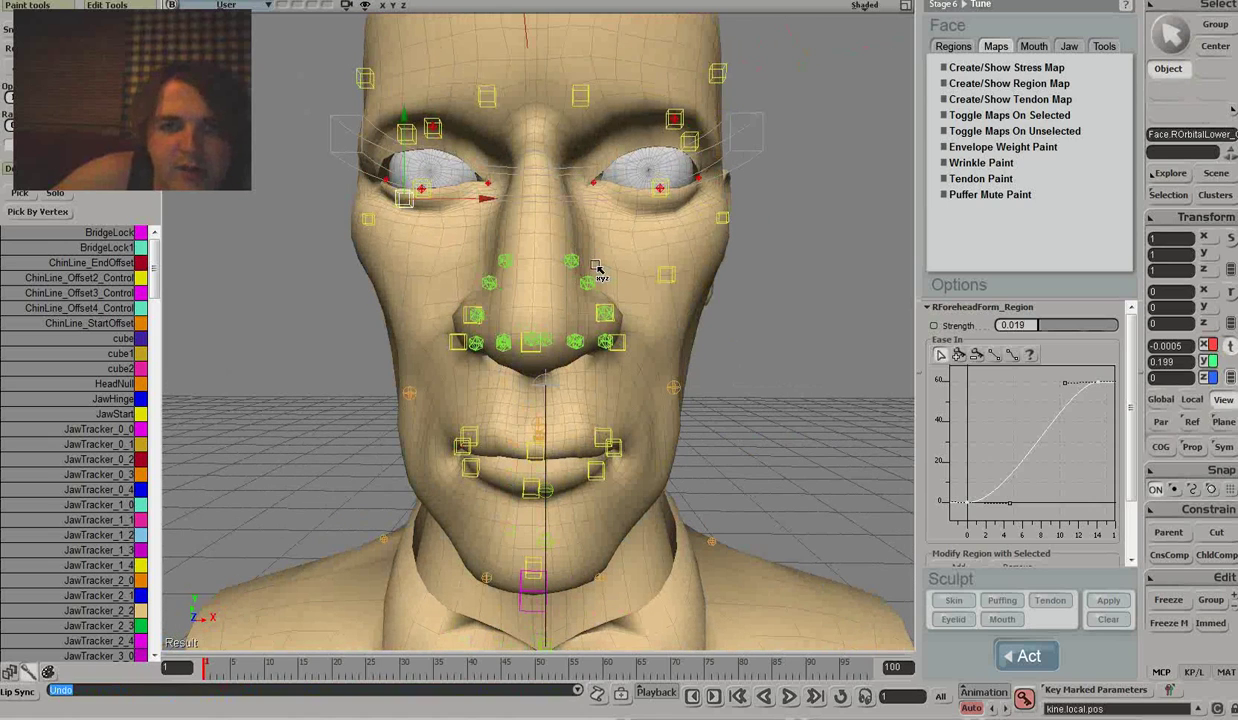
pyautogui.hotkey('ctrl', 'z')
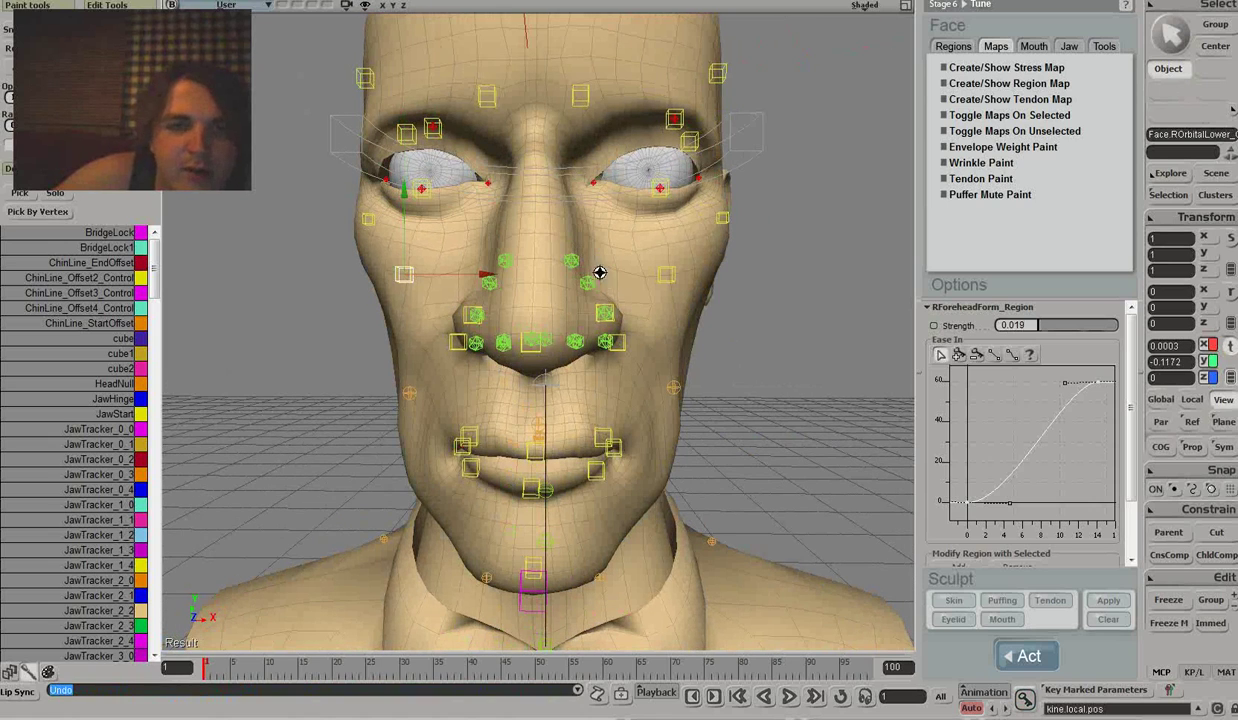
# - Show the envelope weight colors again and undo the painted patch on the right cheek
pyautogui.moveTo(599, 272); pyautogui.dragTo(617, 271)
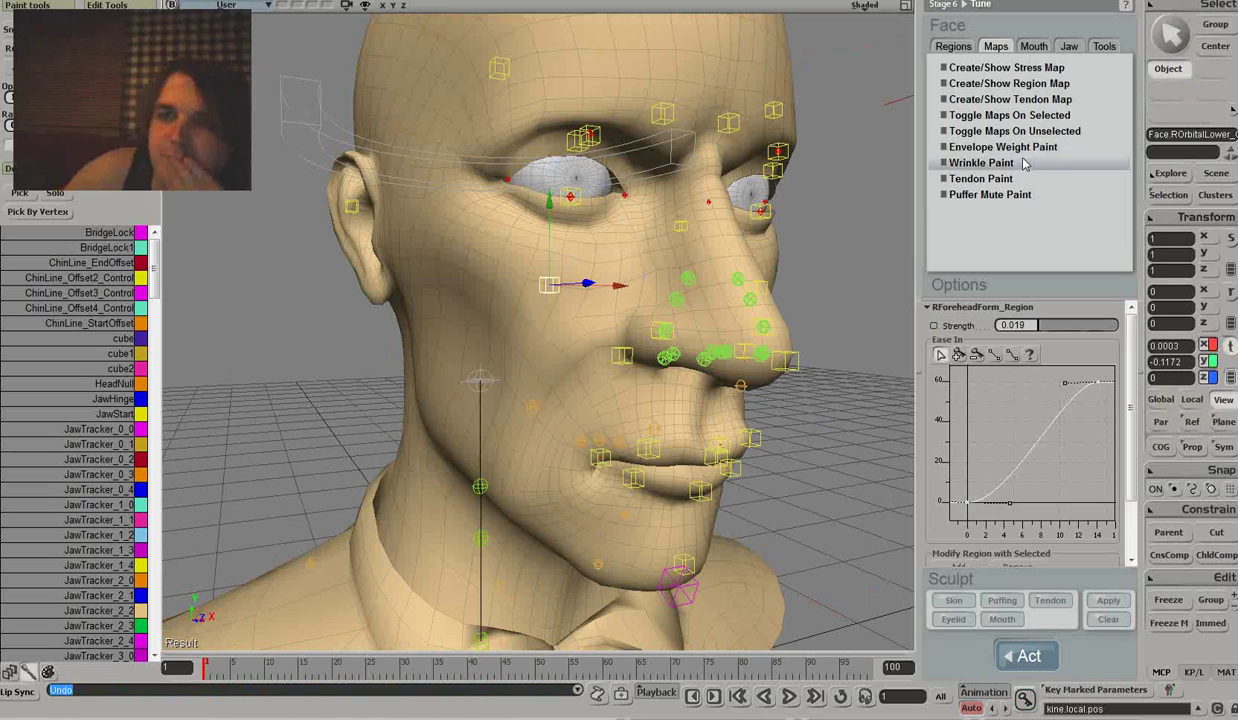
pyautogui.click(992, 147)
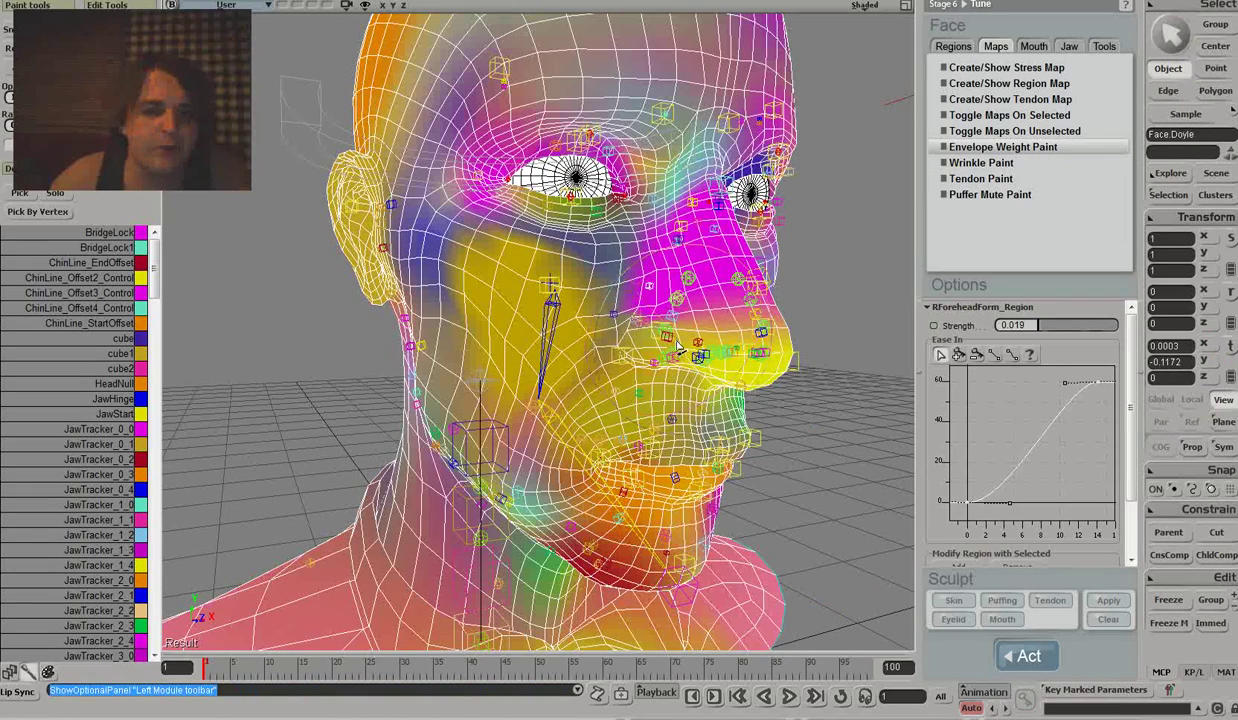
pyautogui.hotkey('ctrl', 'z')
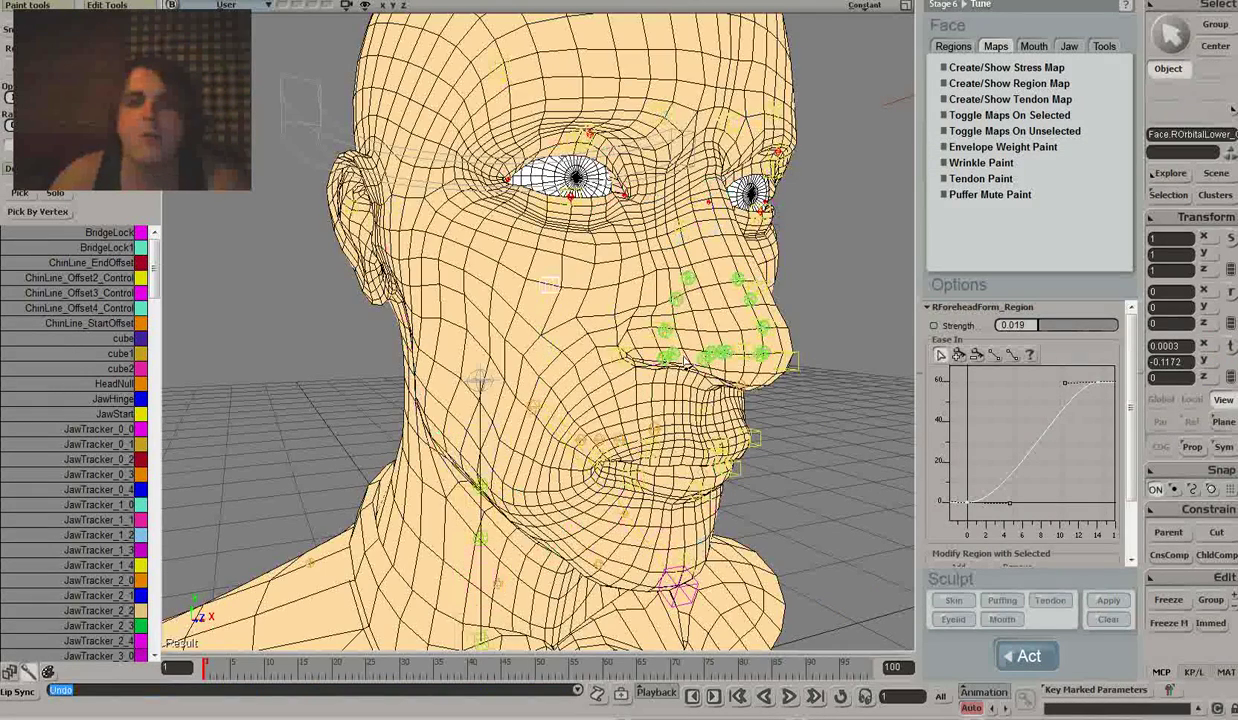
pyautogui.hotkey('ctrl', 'z')
pyautogui.hotkey('ctrl', 'z')
pyautogui.hotkey('ctrl', 'z')
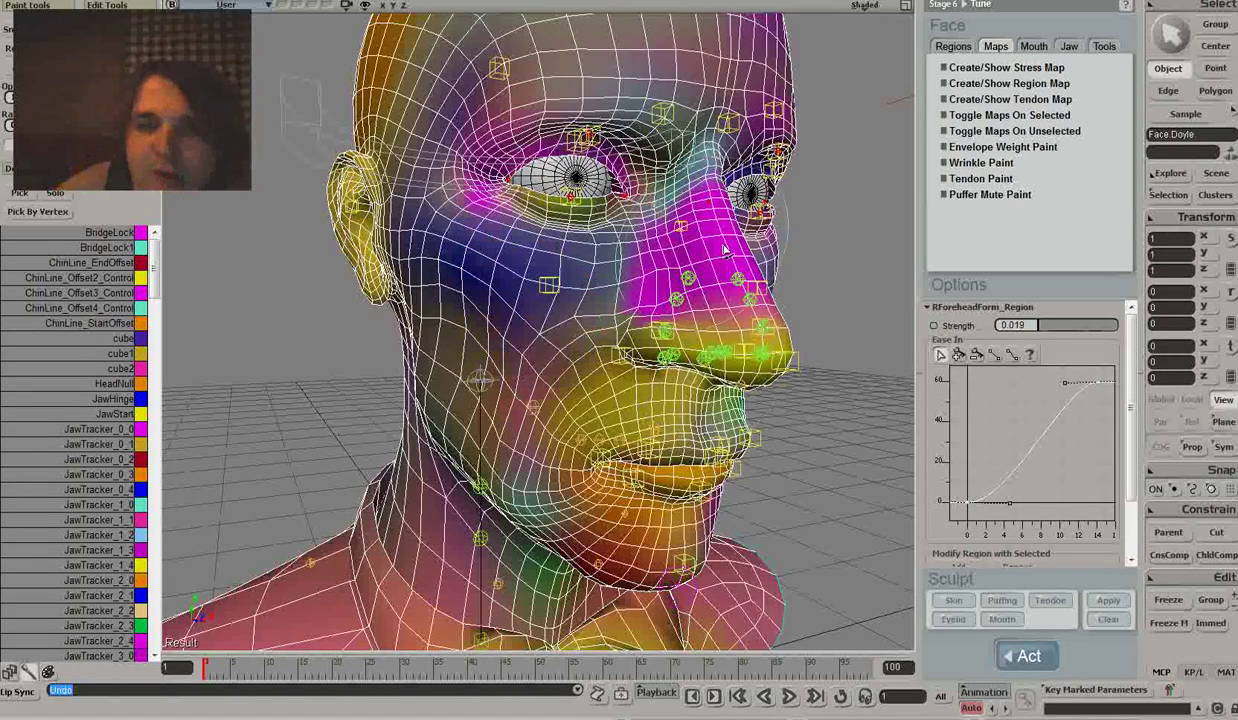
# - Restart Envelope Weight Paint, try a short paint stroke on the left cheek and undo it
pyautogui.click(1003, 147)
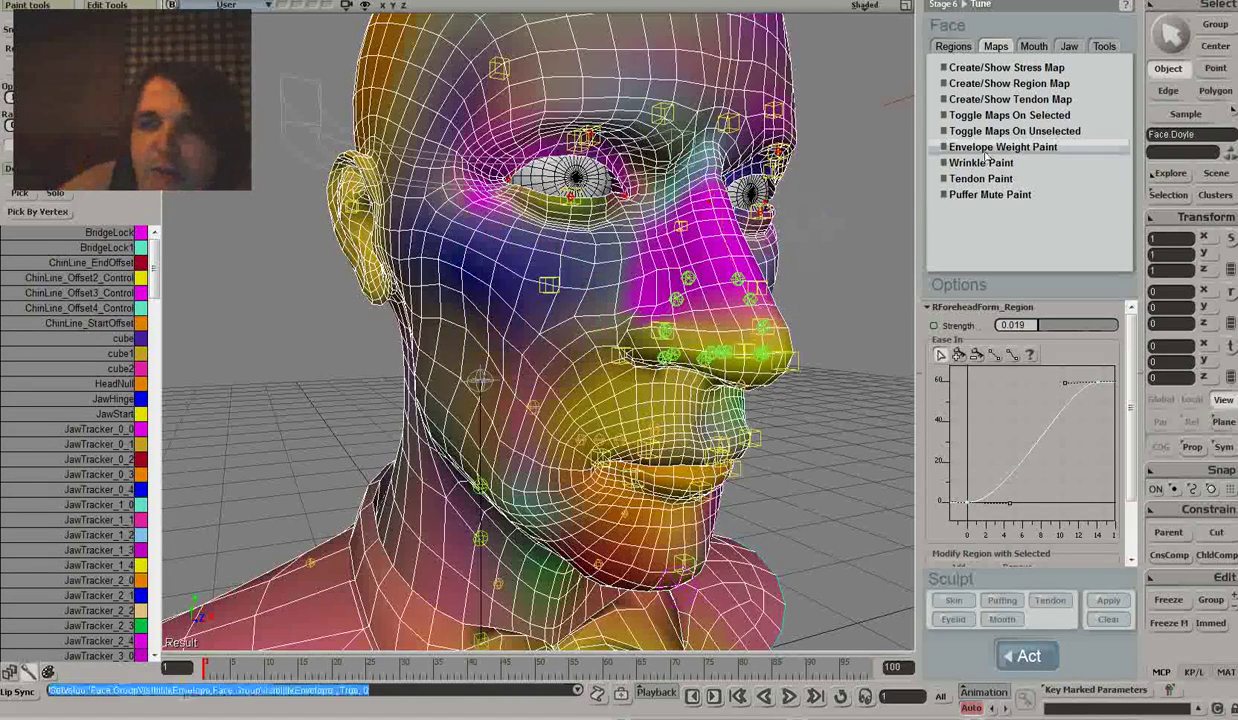
pyautogui.moveTo(855, 282); pyautogui.dragTo(795, 270, button='right')
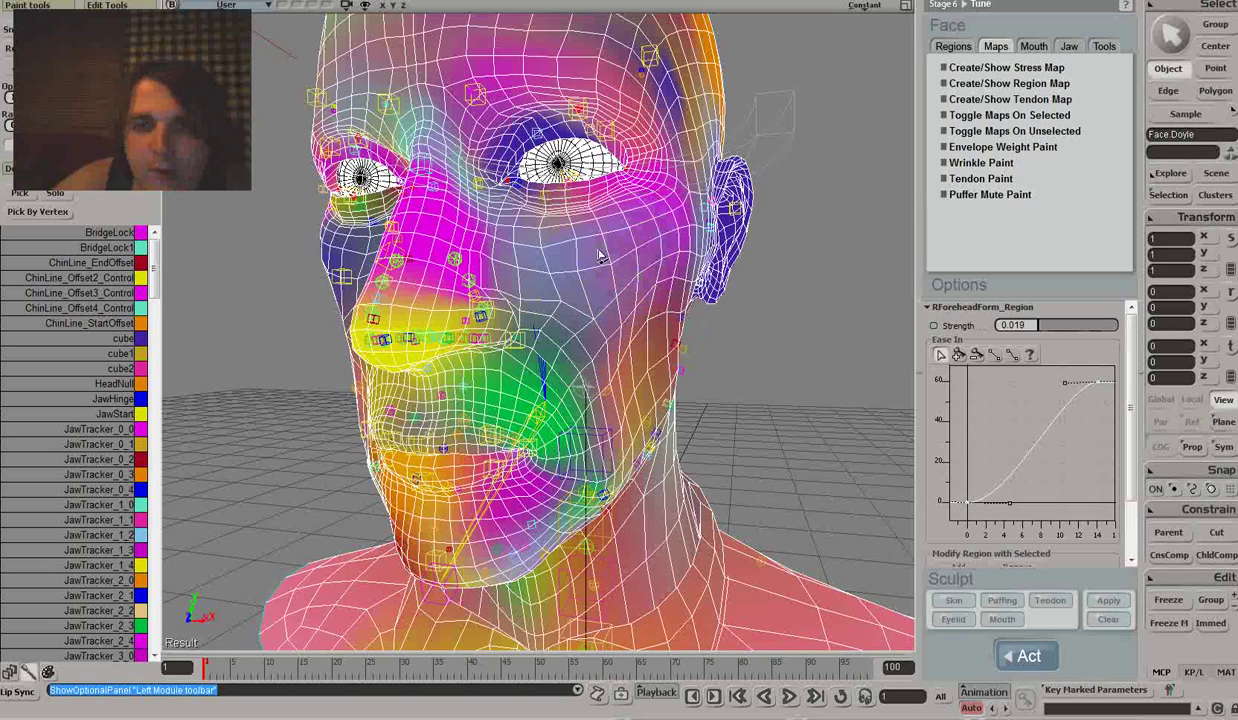
pyautogui.moveTo(633, 313); pyautogui.dragTo(641, 318)
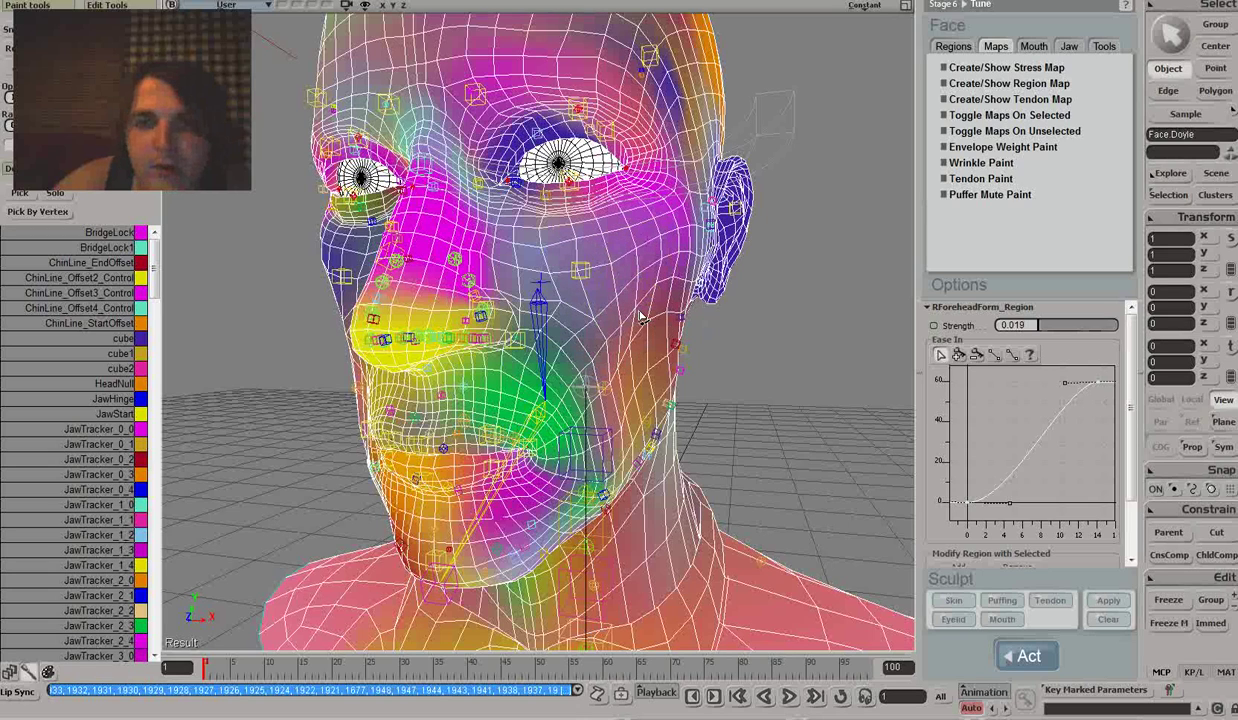
pyautogui.hotkey('ctrl', 'z')
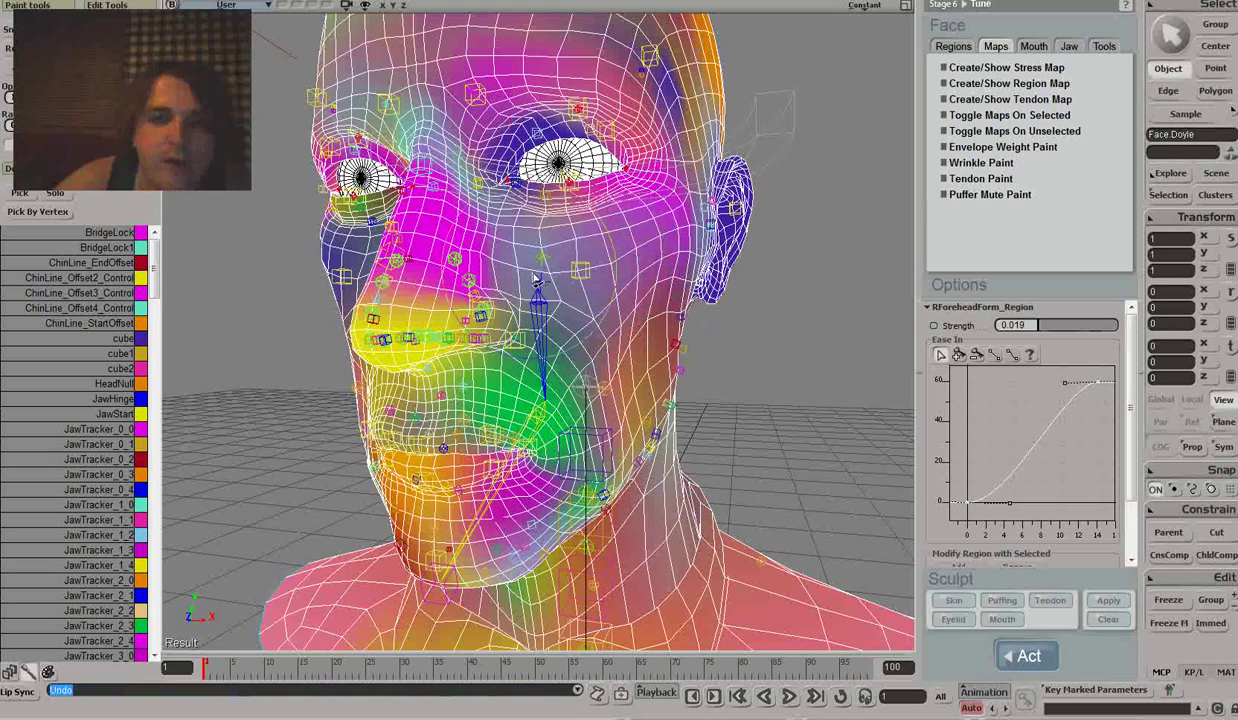
# - Choose the JawTracker_2_1 deformer and leave Envelope Weight Paint with the head in plain shaded display
pyautogui.moveTo(624, 298); pyautogui.dragTo(655, 315, button='middle')
pyautogui.moveTo(655, 315); pyautogui.dragTo(699, 323, button='right')
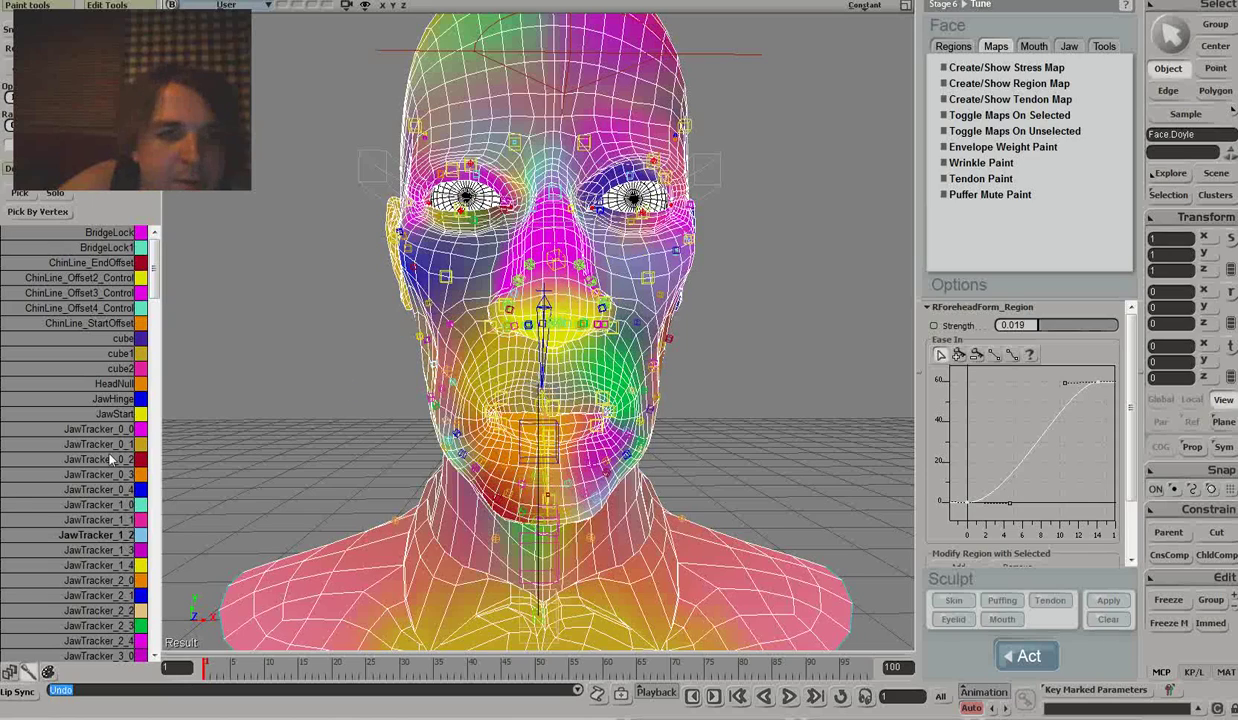
pyautogui.click(103, 595)
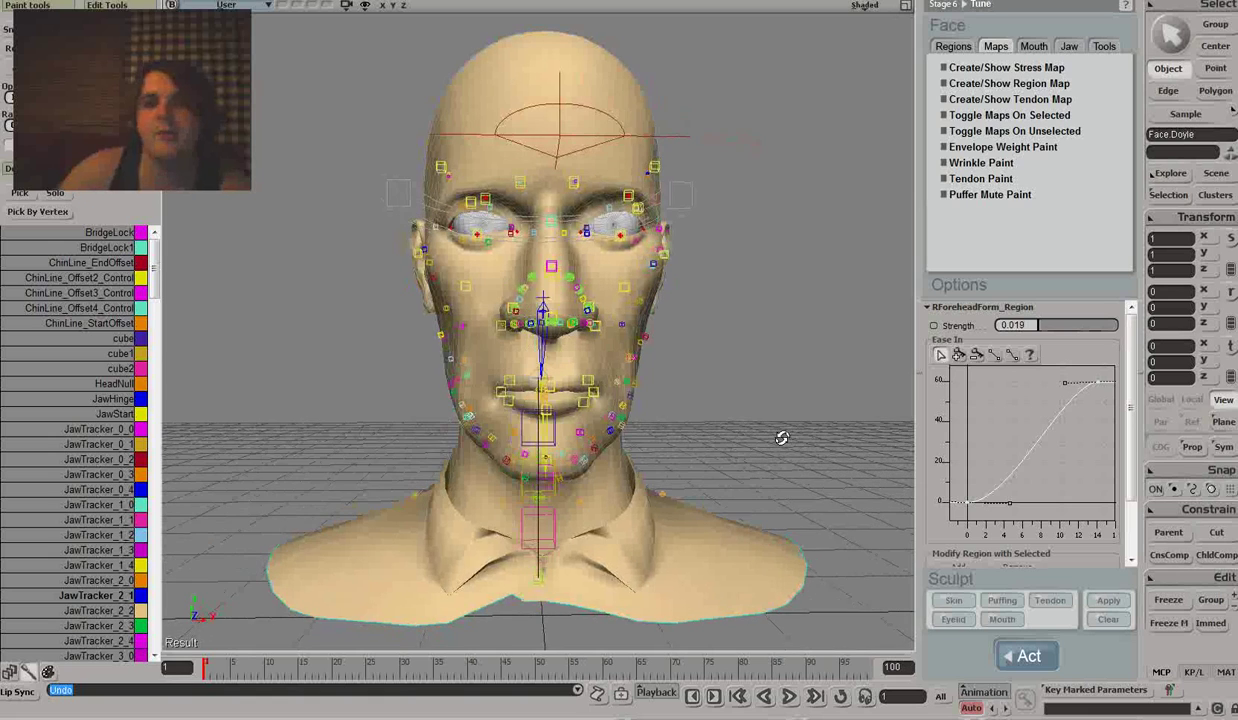
pyautogui.hotkey('ctrl', 'z')
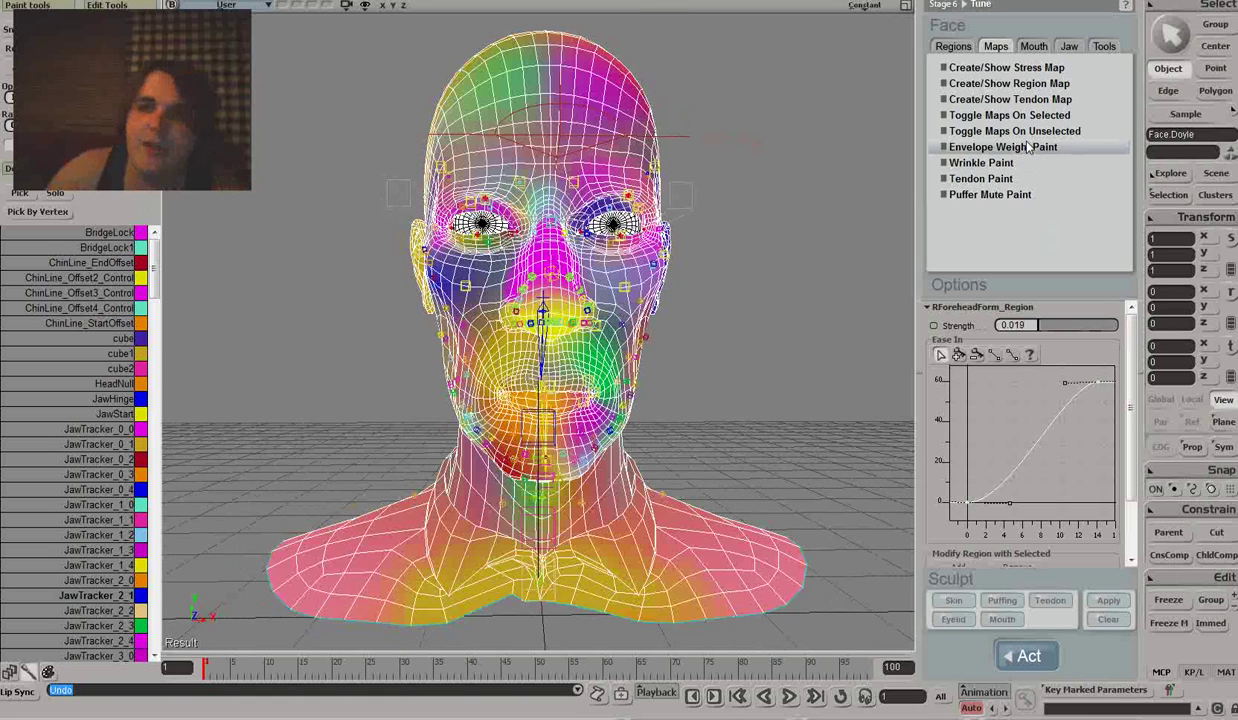
pyautogui.click(1020, 153)
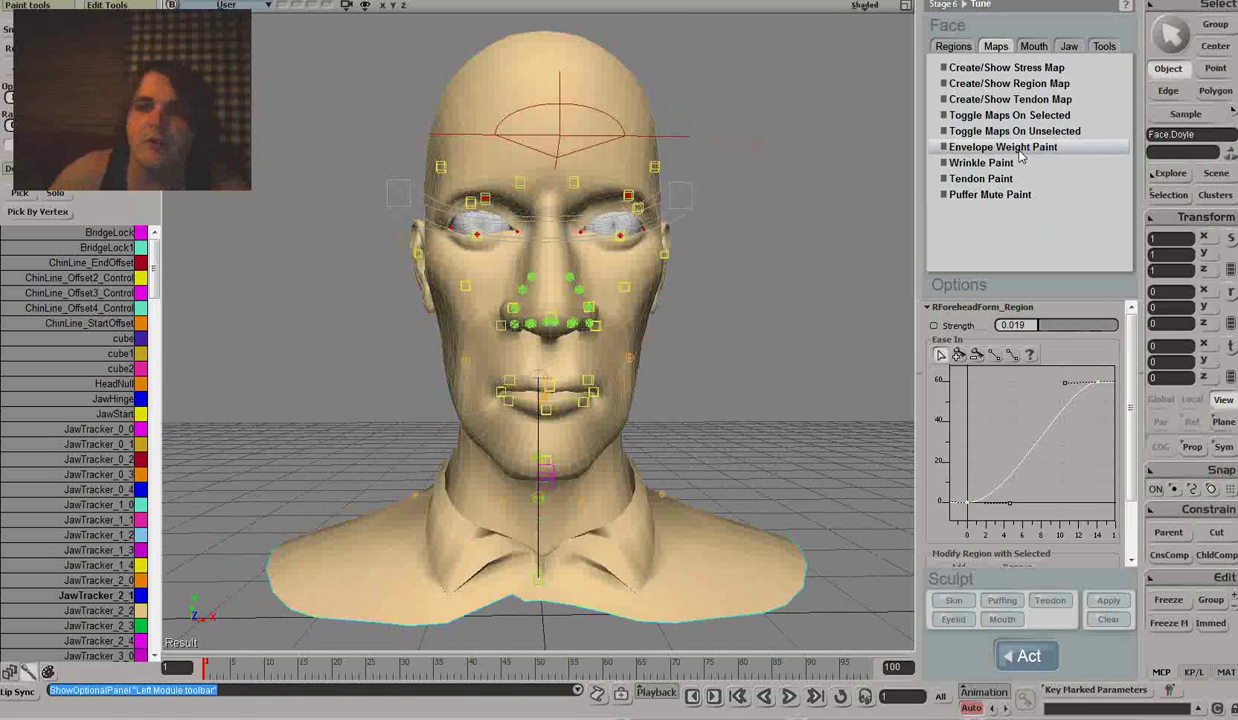
pyautogui.click(1020, 150)
pyautogui.press('Escape')
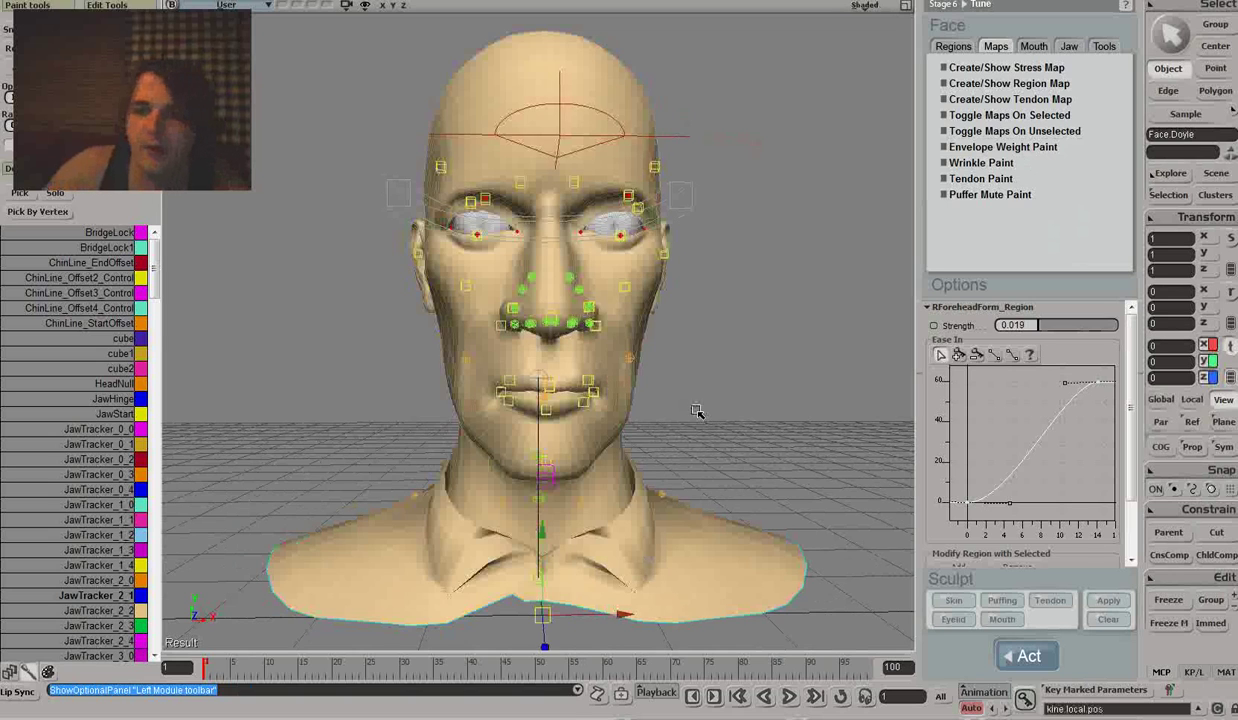
pyautogui.press('s')
pyautogui.moveTo(708, 412); pyautogui.dragTo(754, 416, button='right')
pyautogui.moveTo(753, 416); pyautogui.dragTo(722, 455)
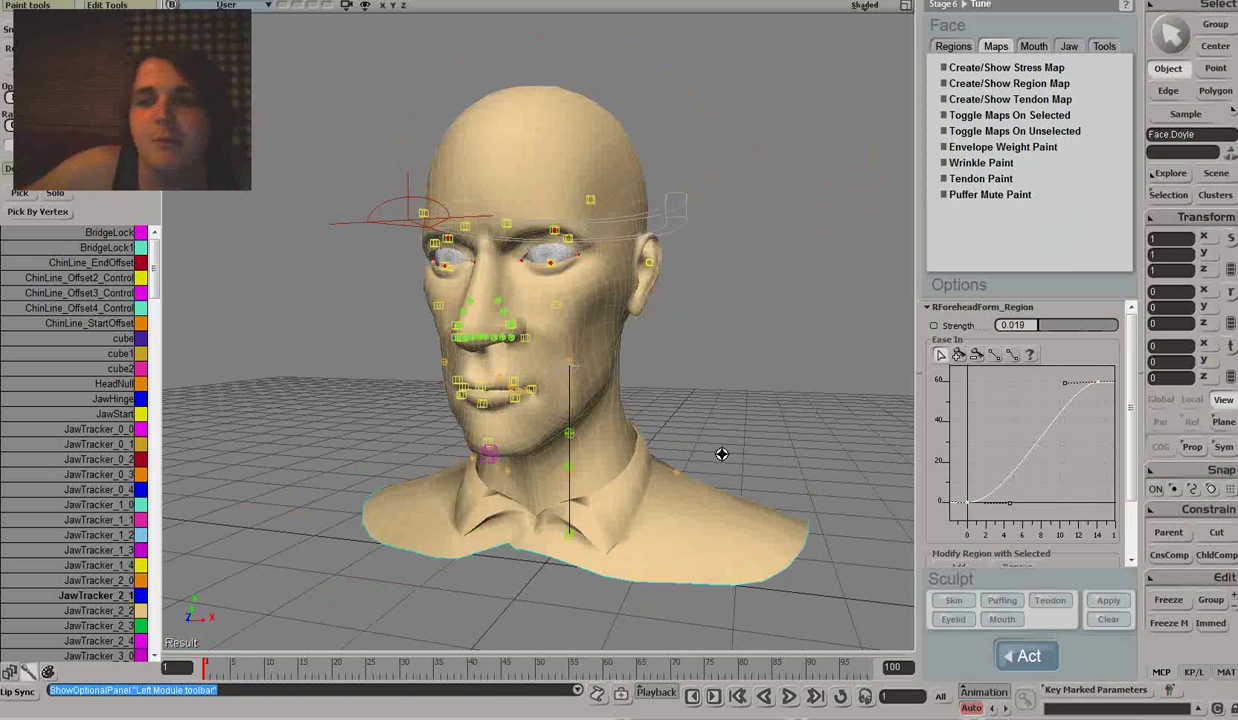
pyautogui.scroll(2, 726, 451)
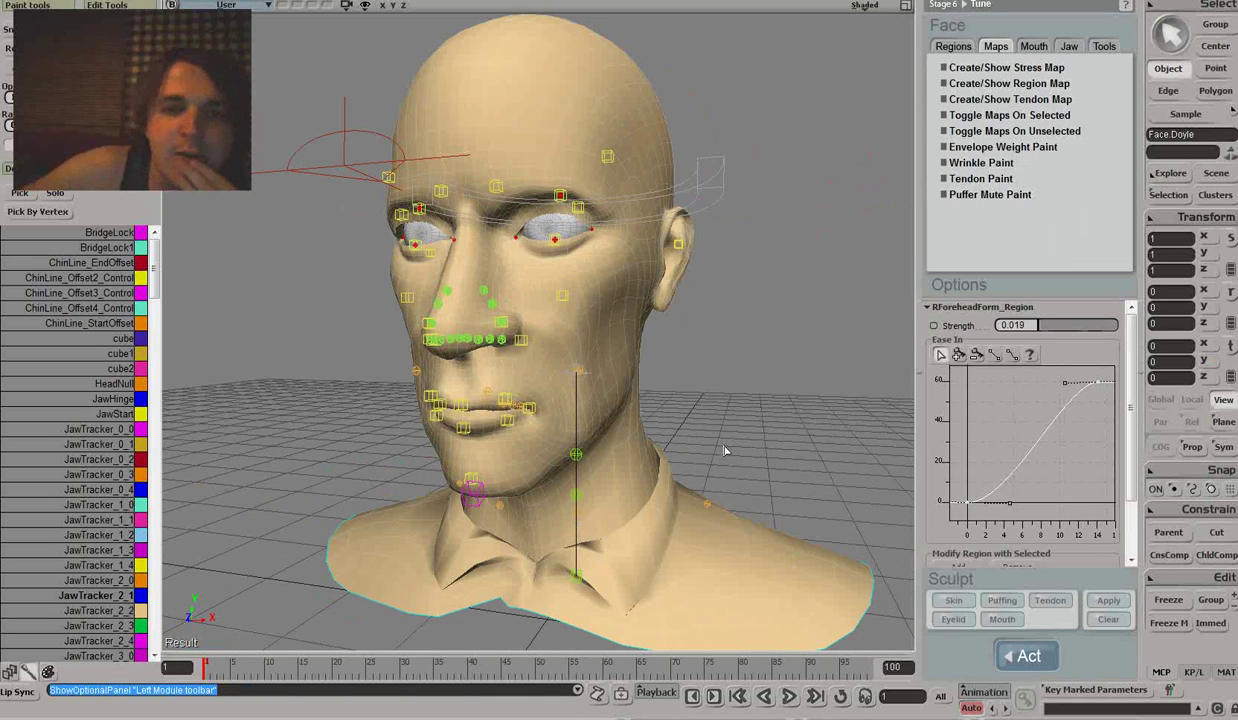
pyautogui.scroll(-2, 726, 452)
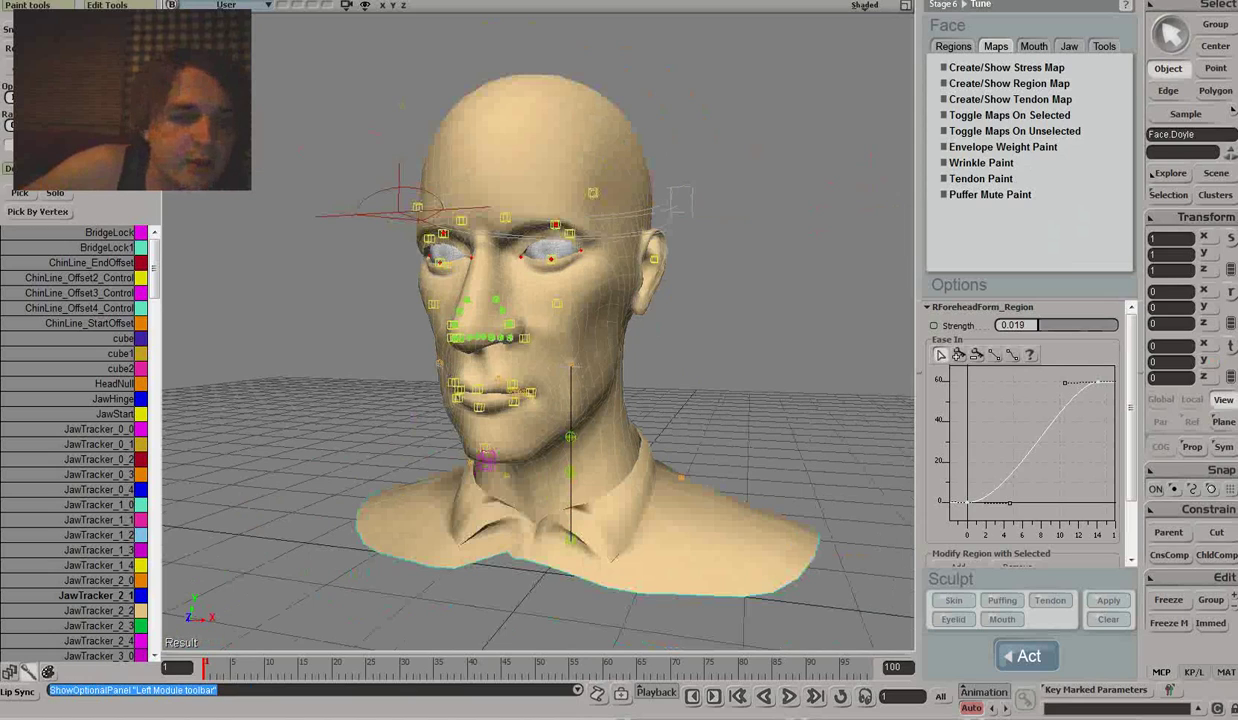
# - Switch to the web browser and look through the Softimage wiki's list of Face Robot training videos
pyautogui.click(172, 716)
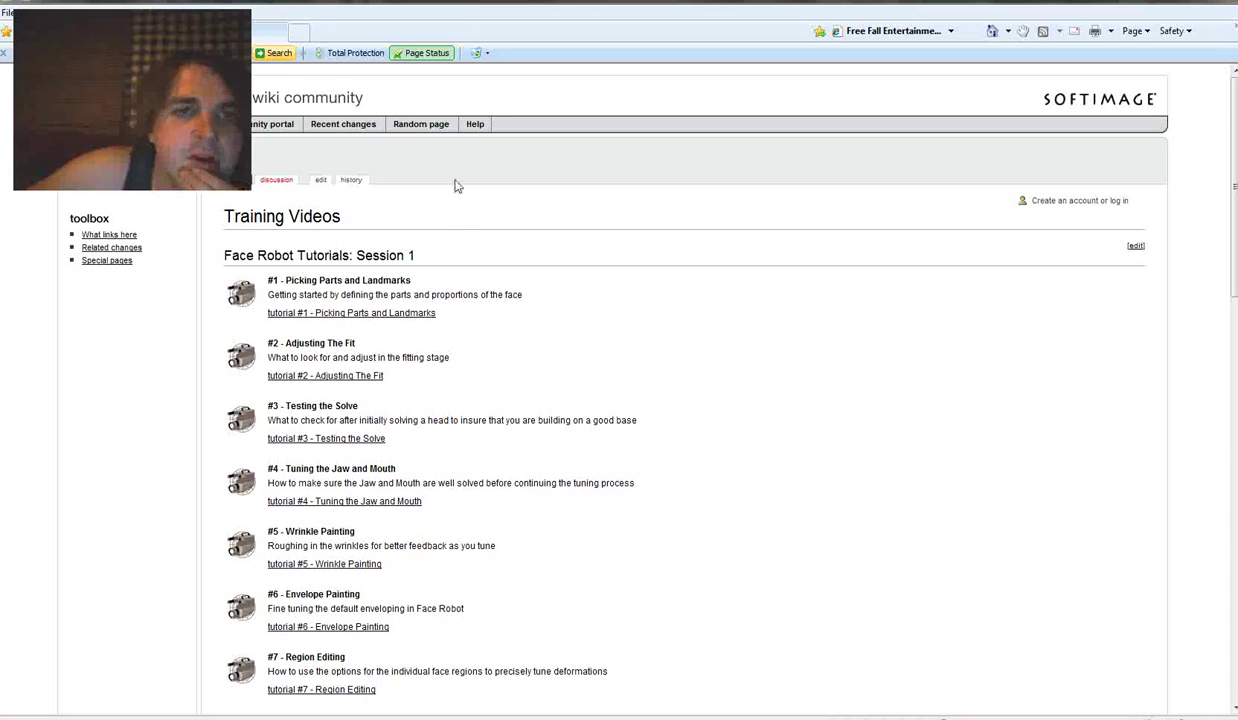
pyautogui.scroll(-12, 456, 186)
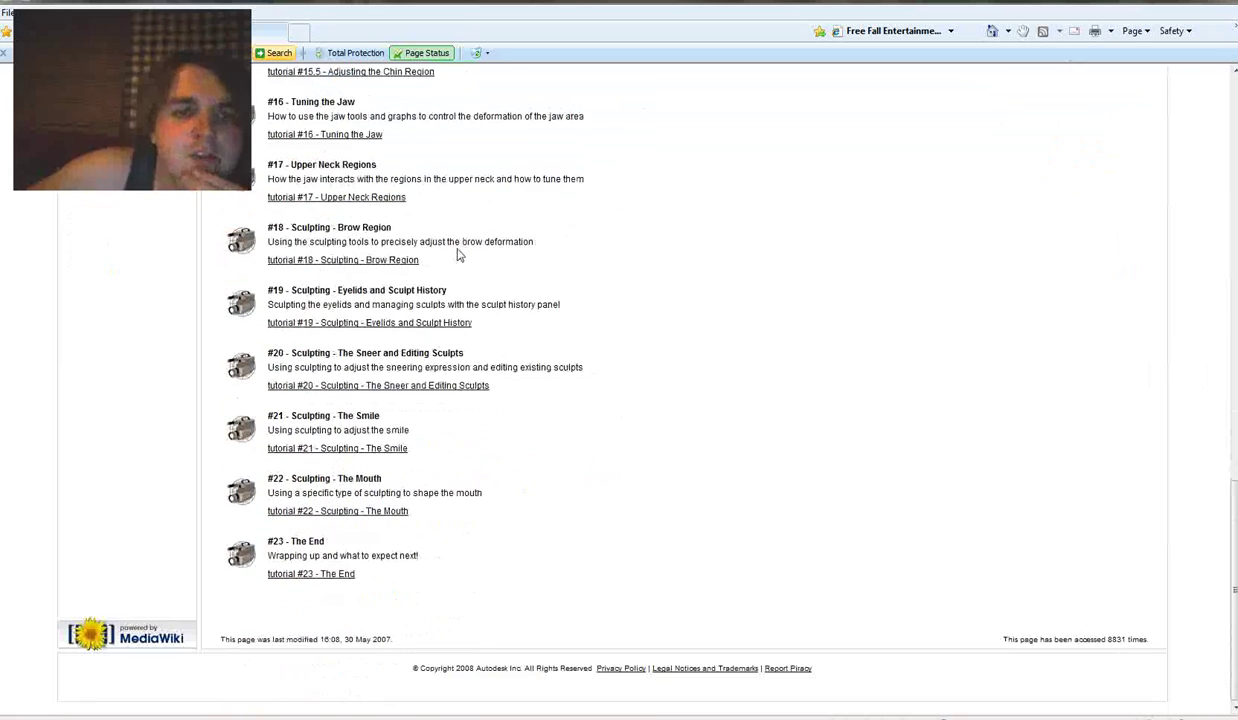
pyautogui.scroll(12, 460, 255)
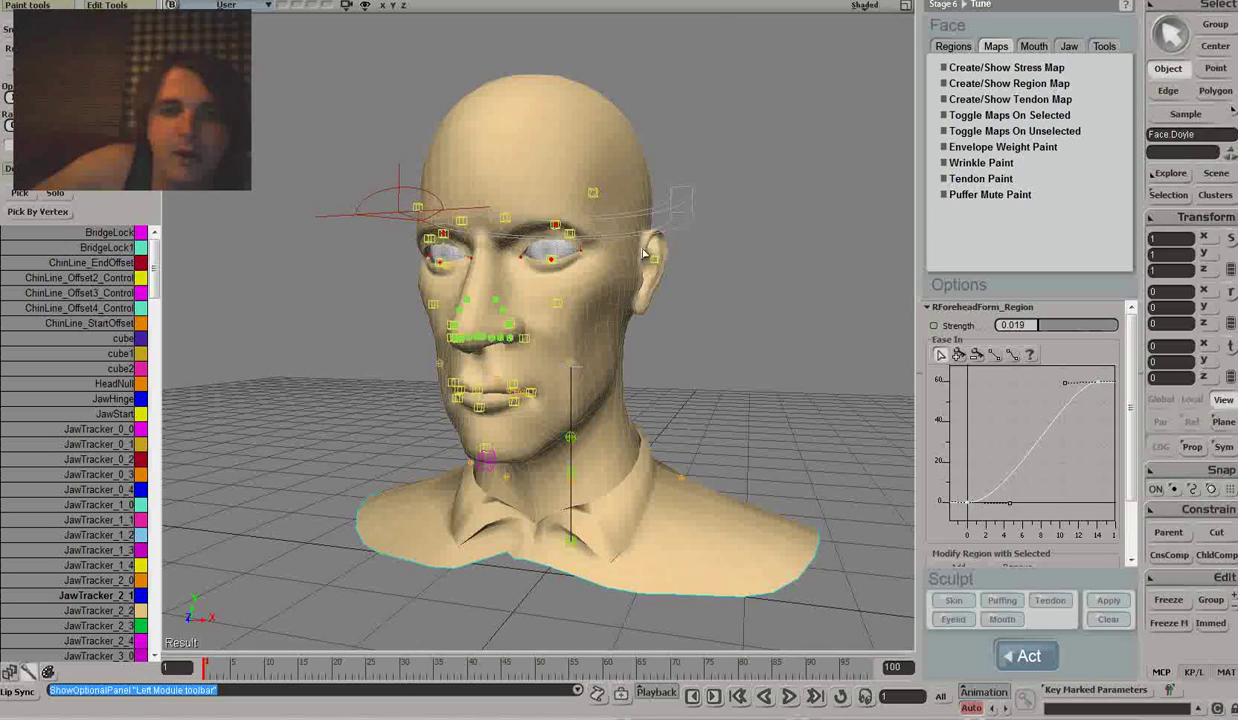
pyautogui.moveTo(688, 293); pyautogui.dragTo(714, 307, button='middle')
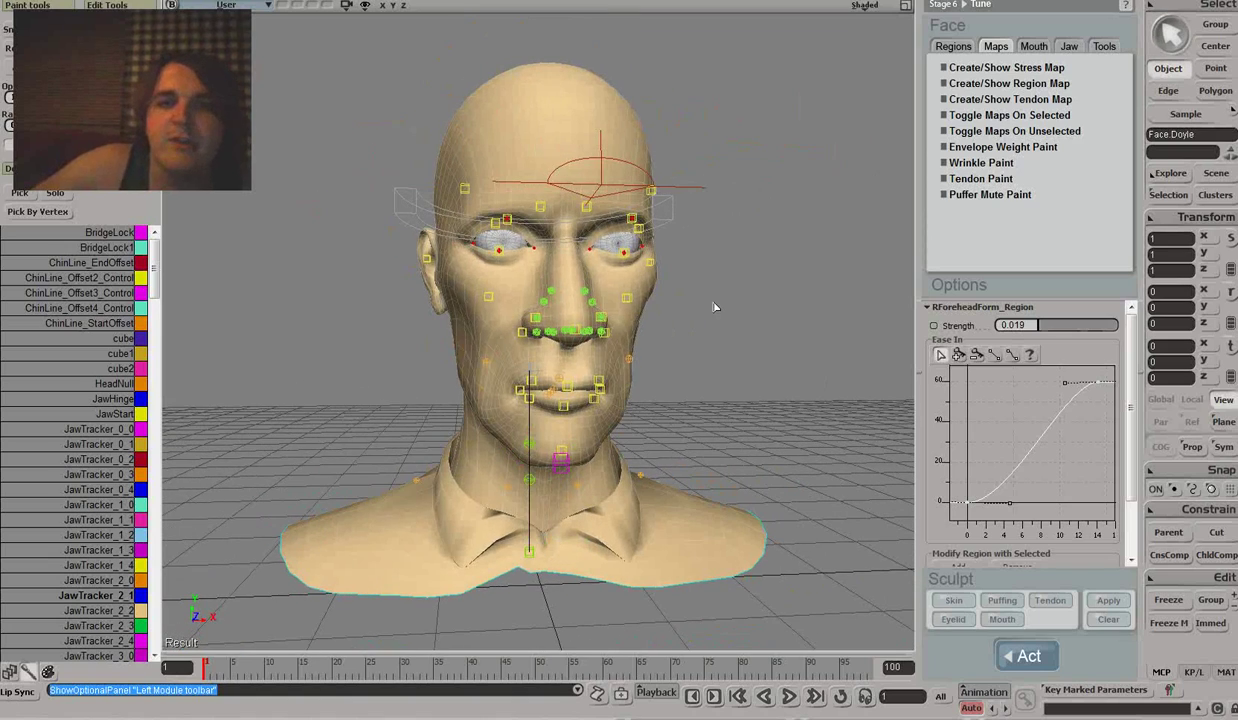
pyautogui.scroll(2, 716, 305)
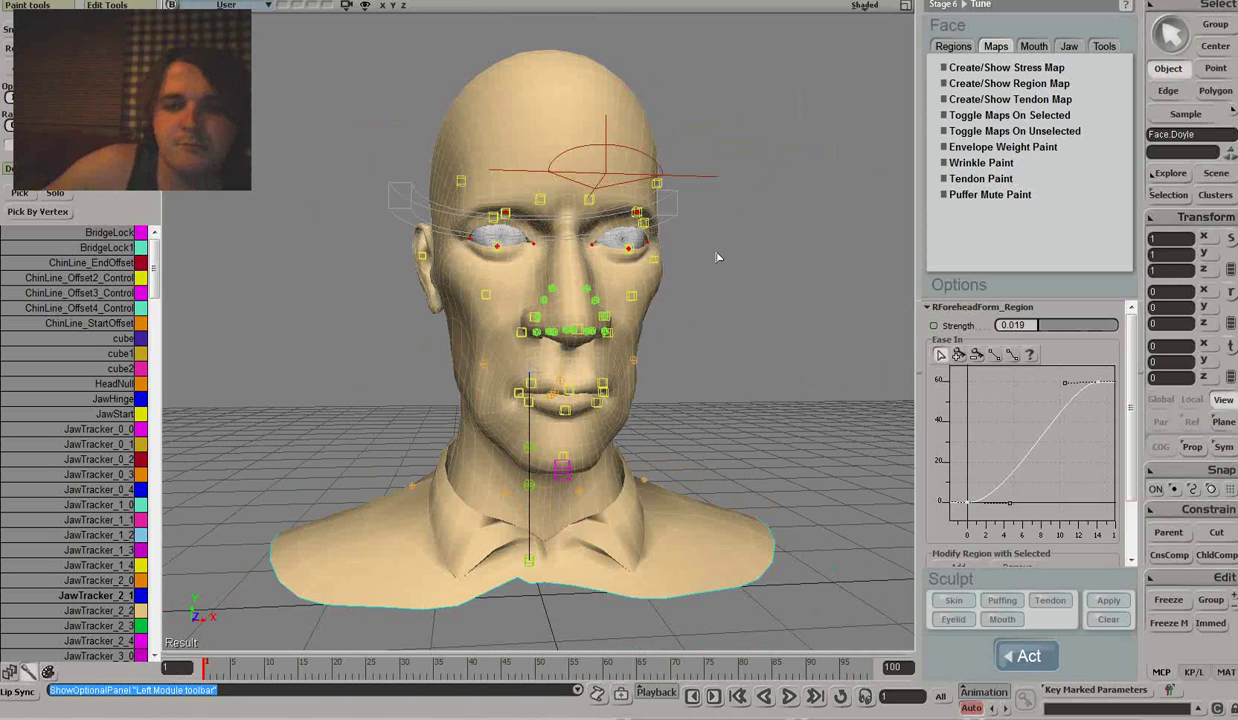
pyautogui.scroll(2, 722, 265)
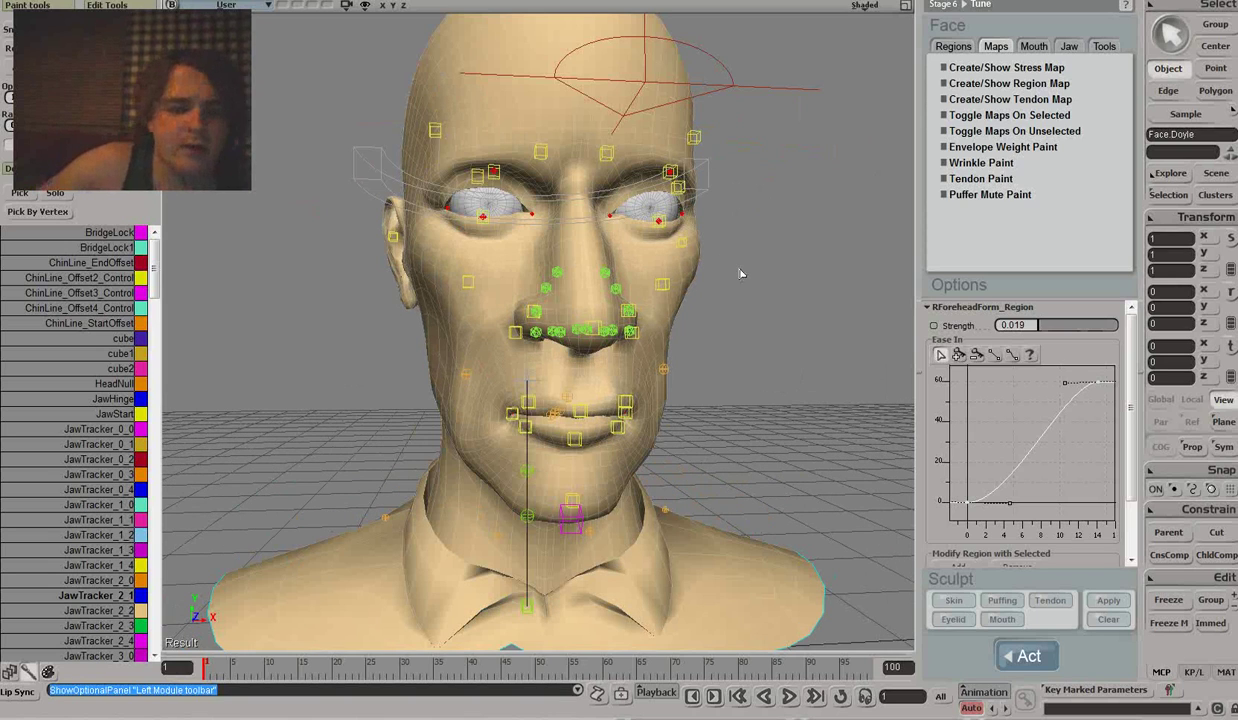
pyautogui.moveTo(798, 294)
pyautogui.mouseDown(button='middle')
pyautogui.moveTo(765, 301)
pyautogui.moveTo(789, 300)
pyautogui.mouseUp(button='middle')
pyautogui.scroll(-4, 774, 304)
pyautogui.press('o')
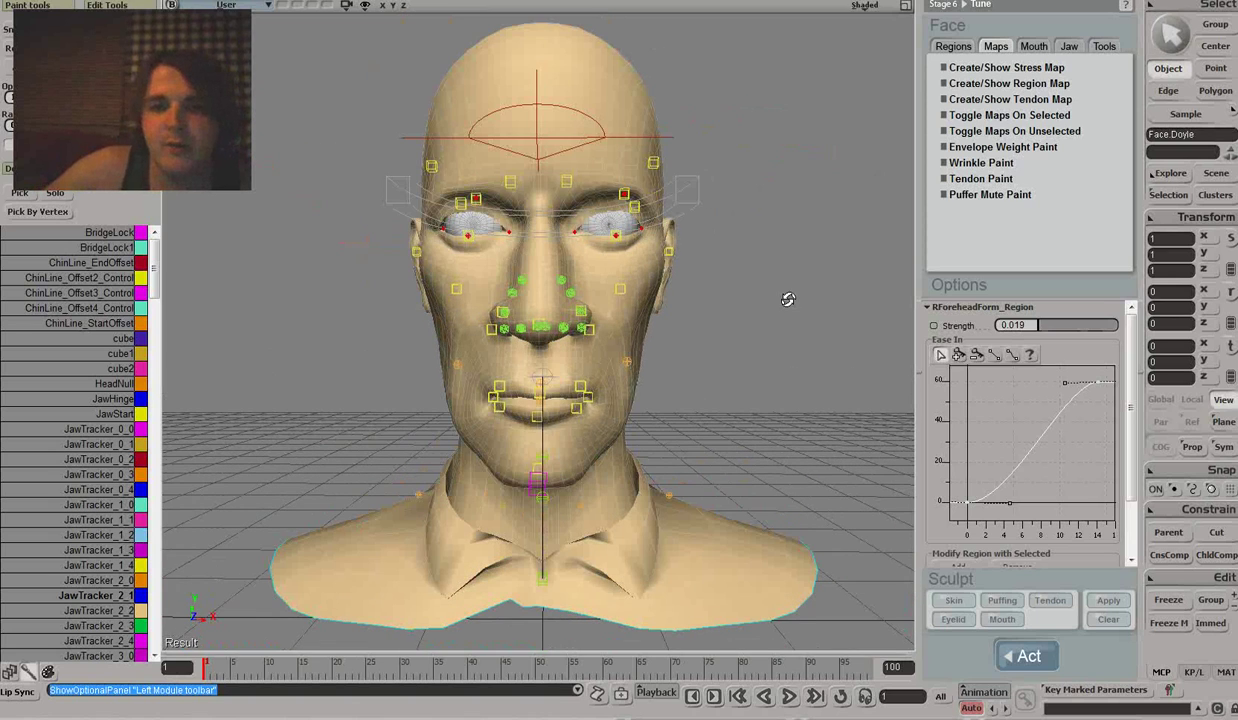
pyautogui.moveTo(788, 299); pyautogui.dragTo(787, 313)
pyautogui.scroll(-1, 788, 303)
pyautogui.scroll(1, 788, 305)
pyautogui.scroll(-1, 788, 314)
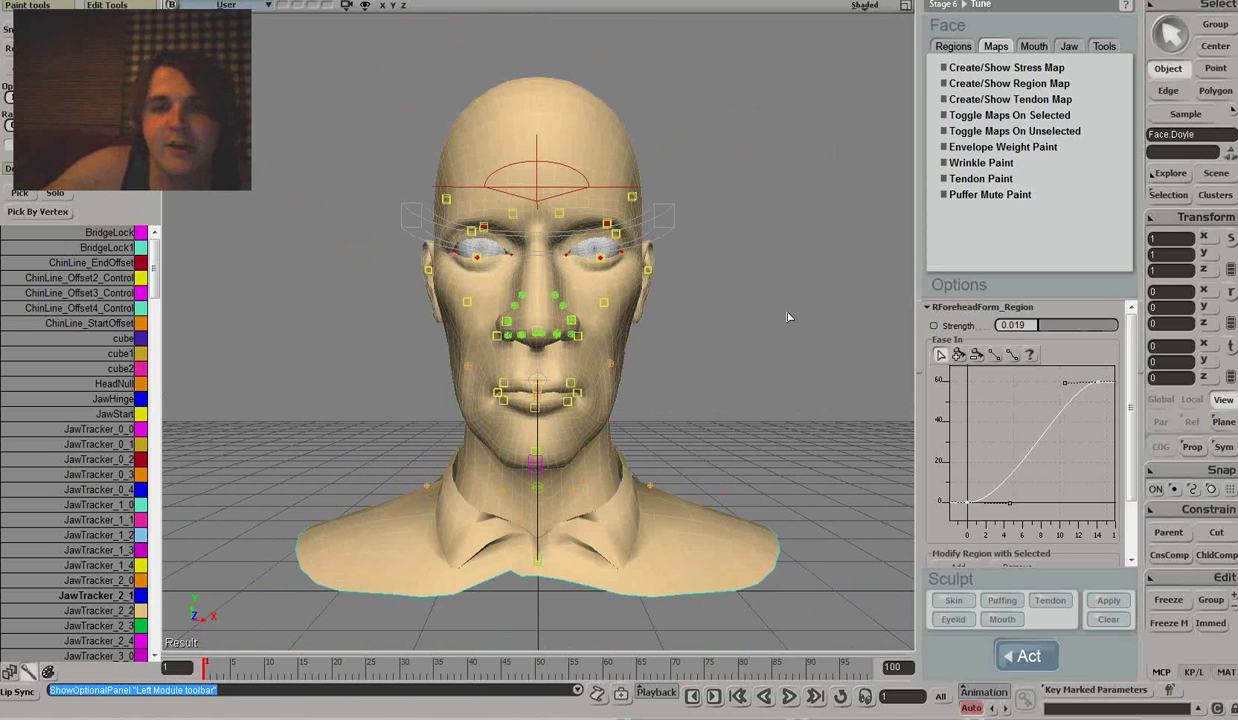